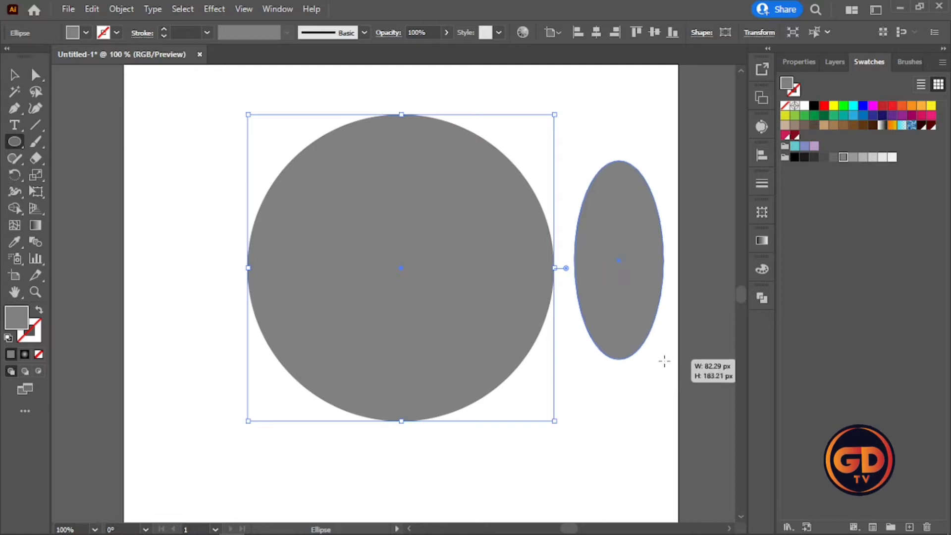
Rotate the narrow ellipse about 45° counterclockwise and move it over the right edge of the large circle
{"action": "left_click", "coordinate": [15, 75]}
{"action": "left_click", "coordinate": [597, 87]}
{"action": "left_click", "coordinate": [609, 203]}
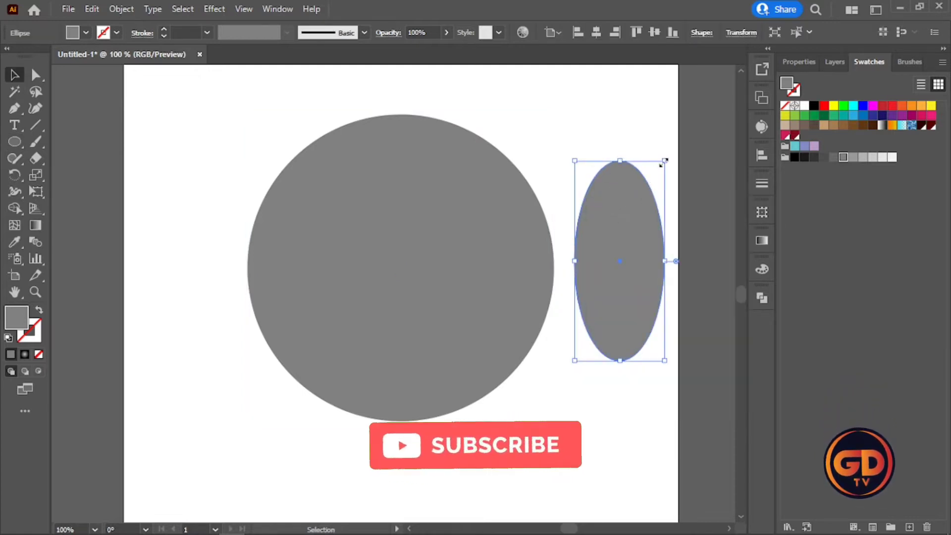
{"action": "left_click_drag", "start_coordinate": [667, 158], "coordinate": [568, 144]}
{"action": "left_click_drag", "start_coordinate": [596, 234], "coordinate": [499, 241]}
Fill the tilted ellipse with a lighter grey and fine-tune its placement across the circle's lower-right edge
{"action": "double_click", "coordinate": [16, 317]}
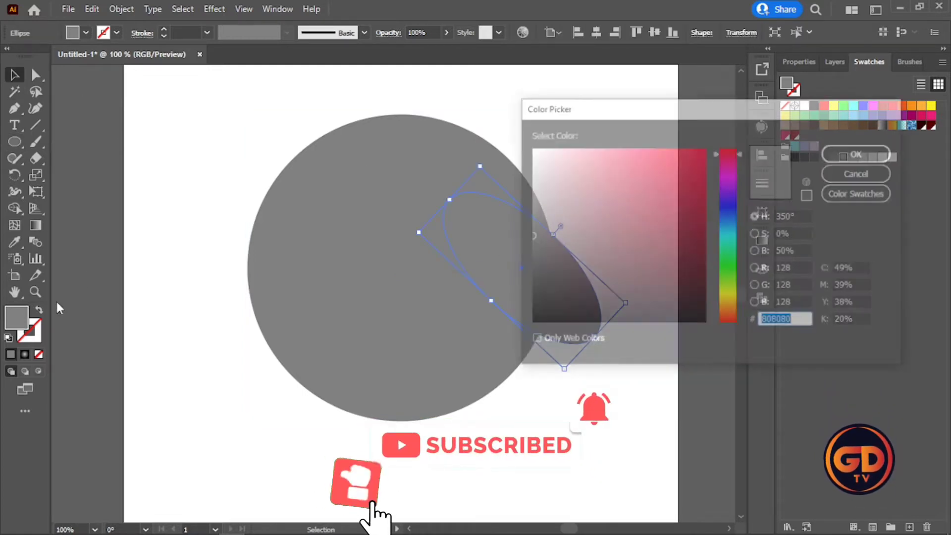
{"action": "left_click", "coordinate": [533, 201]}
{"action": "left_click", "coordinate": [858, 153]}
{"action": "left_click_drag", "start_coordinate": [560, 302], "coordinate": [541, 311]}
{"action": "mouse_move", "coordinate": [601, 319]}
{"action": "left_mouse_down"}
{"action": "mouse_move", "coordinate": [608, 314]}
{"action": "mouse_move", "coordinate": [593, 308]}
{"action": "left_mouse_up"}
{"action": "left_click_drag", "start_coordinate": [526, 302], "coordinate": [517, 312]}
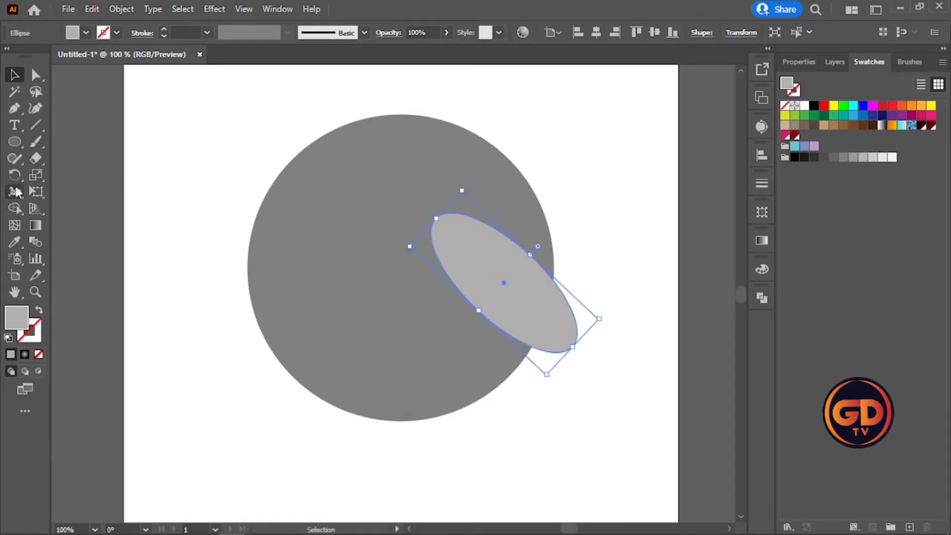
Make two copies of the ellipse rotated around the large circle's centre, spacing all three evenly
{"action": "key", "text": "r"}
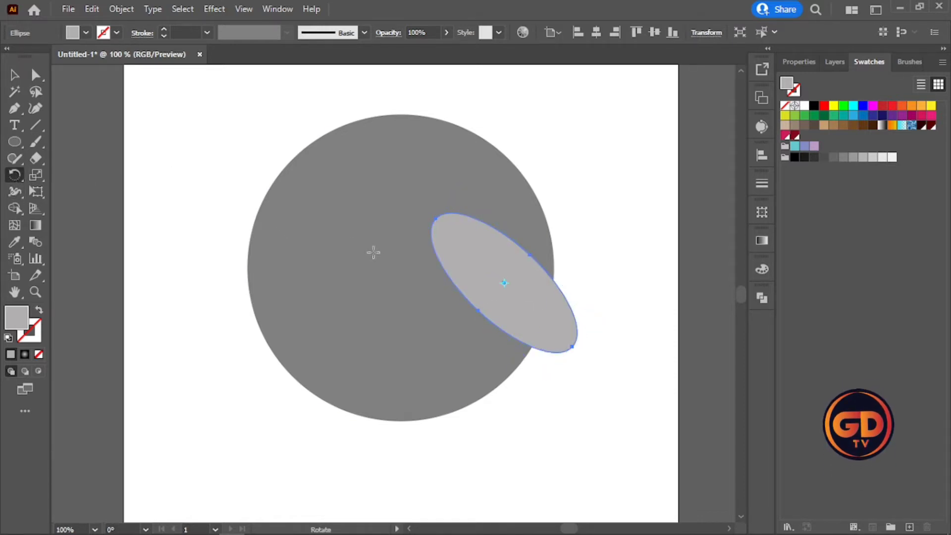
{"action": "left_click", "coordinate": [402, 268]}
{"action": "left_click_drag", "start_coordinate": [582, 346], "coordinate": [396, 159]}
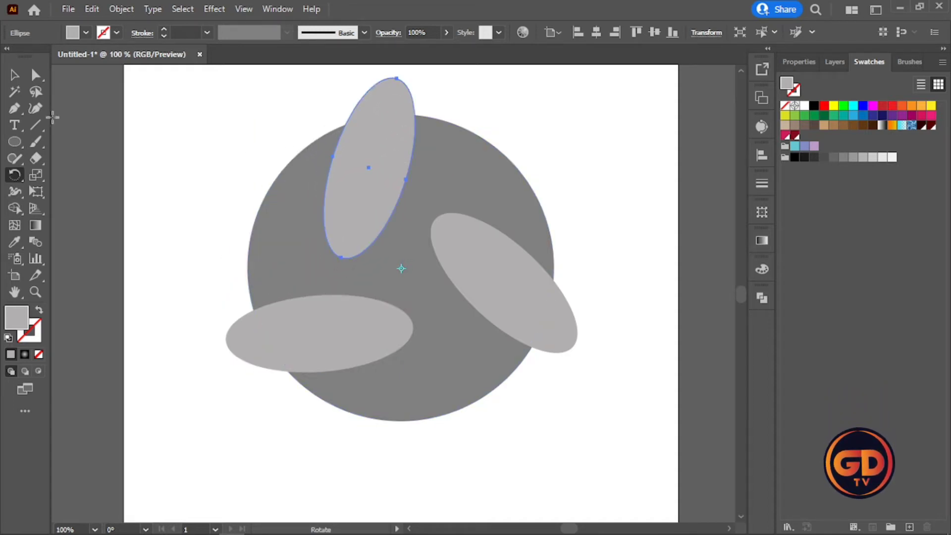
{"action": "left_click", "coordinate": [14, 75]}
{"action": "left_click", "coordinate": [169, 114]}
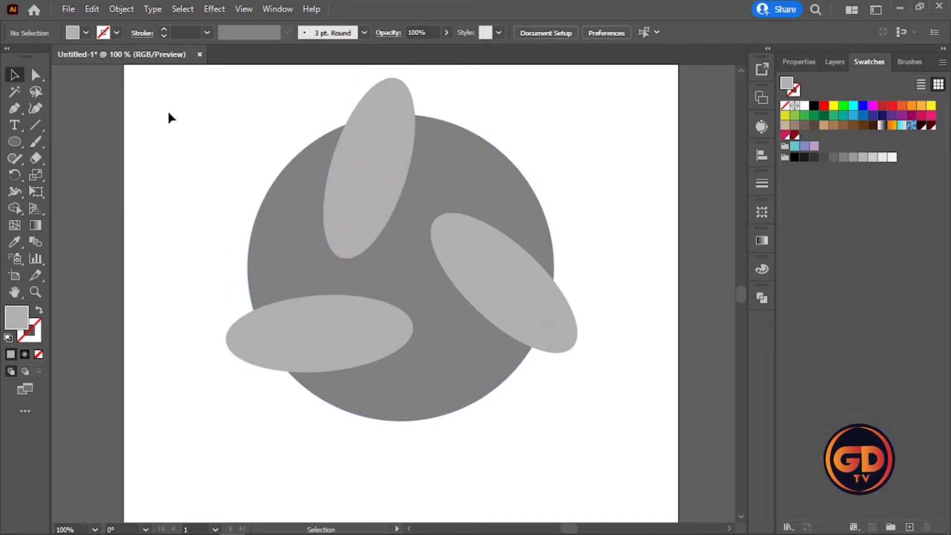
Select the circle with its three ellipses and subtract the ellipses from it with Minus Front
{"action": "key", "text": "ctrl+a"}
{"action": "scroll", "coordinate": [228, 178], "scroll_direction": "down", "scroll_amount": 1}
{"action": "scroll", "coordinate": [242, 135], "scroll_direction": "up", "scroll_amount": 2}
{"action": "scroll", "coordinate": [295, 180], "scroll_direction": "down", "scroll_amount": 1}
{"action": "left_click", "coordinate": [295, 180]}
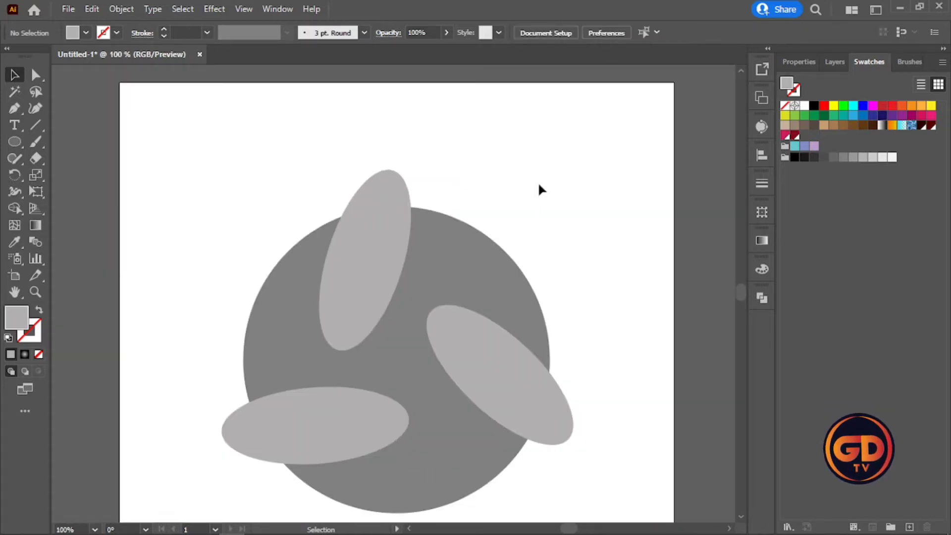
{"action": "left_click_drag", "start_coordinate": [513, 147], "coordinate": [200, 473]}
{"action": "left_click", "coordinate": [798, 62]}
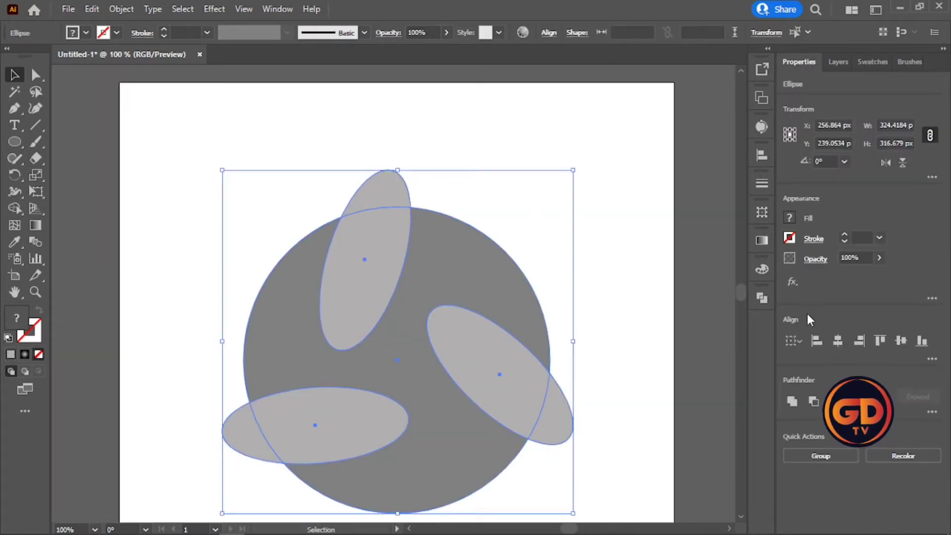
{"action": "left_click", "coordinate": [812, 401]}
{"action": "left_click", "coordinate": [590, 299]}
{"action": "scroll", "coordinate": [590, 300], "scroll_direction": "down", "scroll_amount": 3}
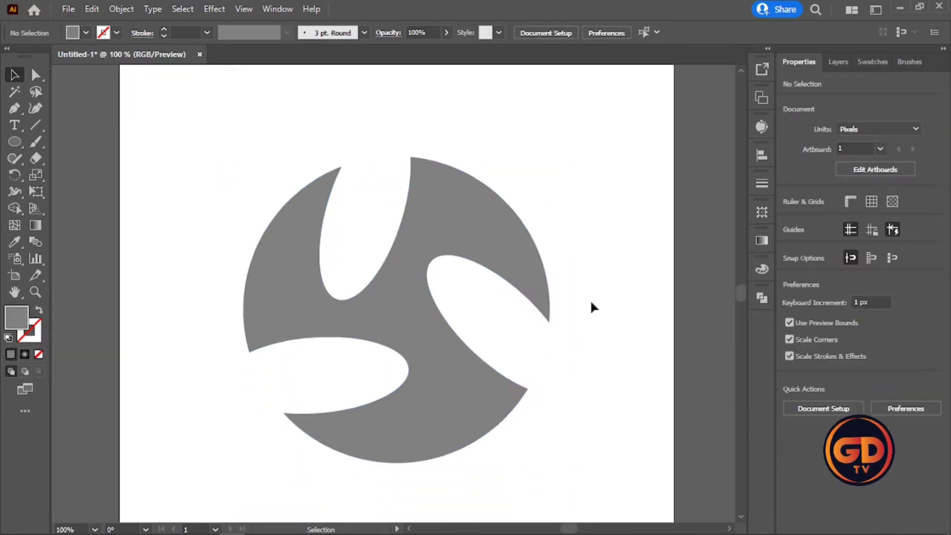
Apply the 3D Extrude & Bevel (Classic) effect to the cut circle with the Front position and 156° perspective
{"action": "left_click", "coordinate": [15, 142]}
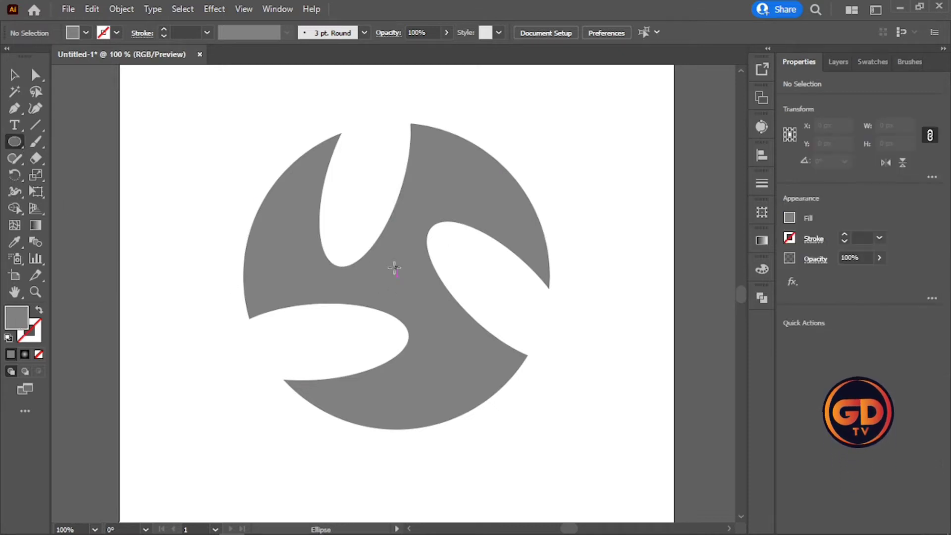
{"action": "left_click", "coordinate": [14, 75]}
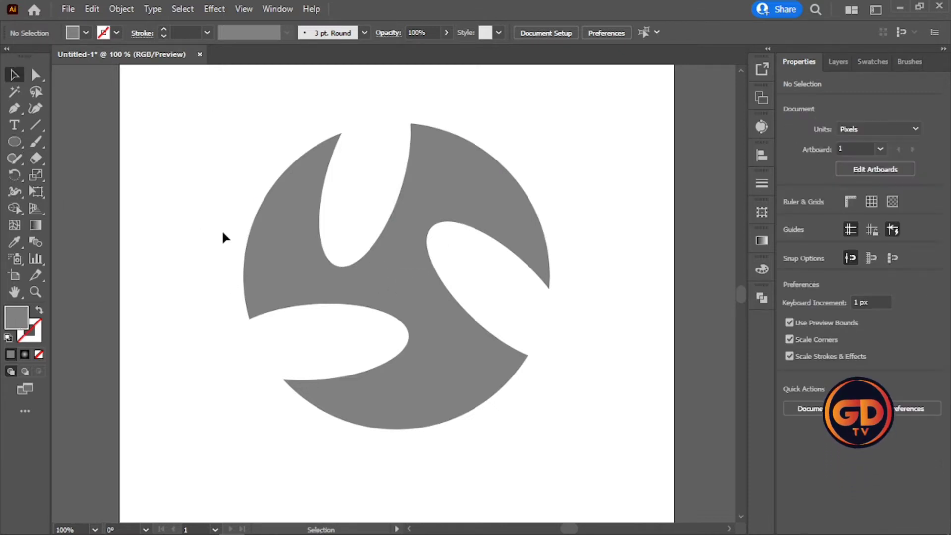
{"action": "left_click", "coordinate": [270, 227]}
{"action": "left_click", "coordinate": [214, 9]}
{"action": "mouse_move", "coordinate": [277, 88]}
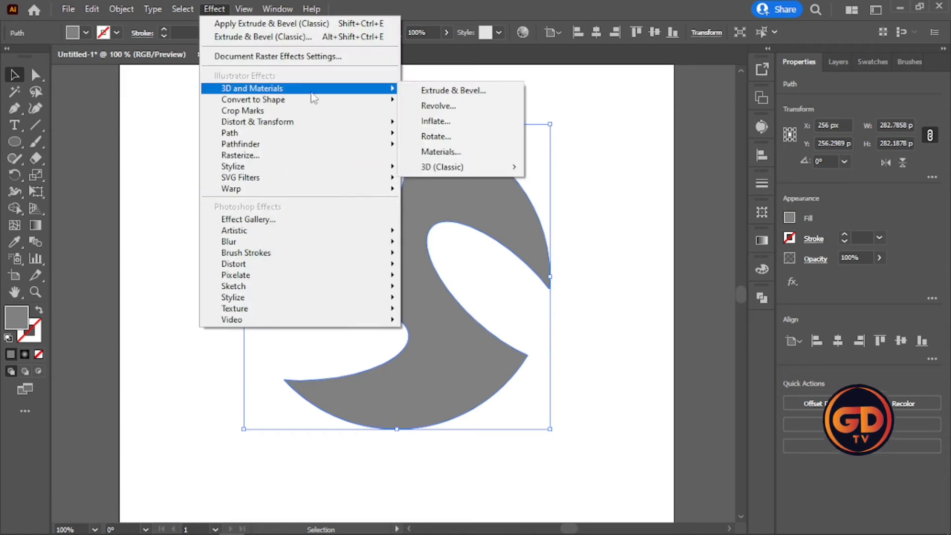
{"action": "mouse_move", "coordinate": [515, 165]}
{"action": "left_click", "coordinate": [569, 165]}
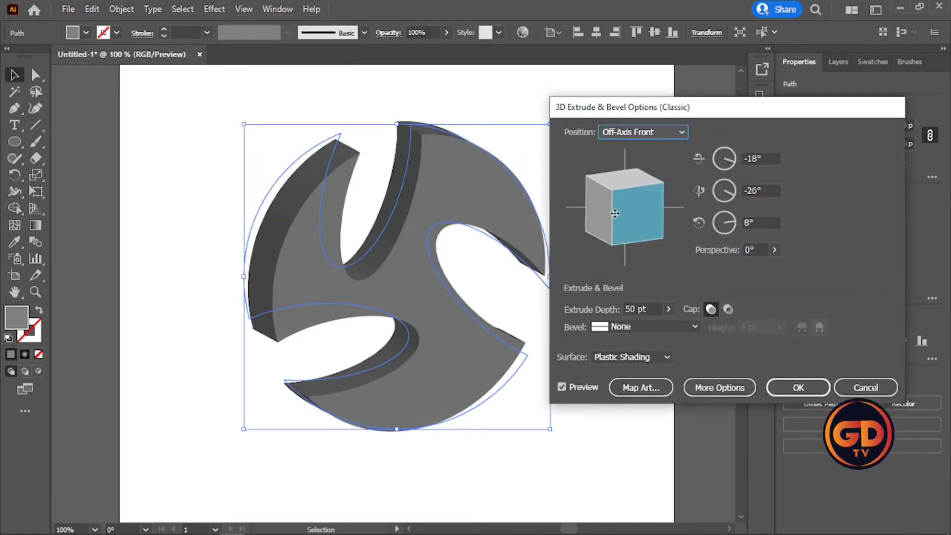
{"action": "left_click", "coordinate": [644, 132]}
{"action": "left_click", "coordinate": [594, 163]}
{"action": "left_click", "coordinate": [774, 249]}
{"action": "left_click_drag", "start_coordinate": [722, 267], "coordinate": [769, 267]}
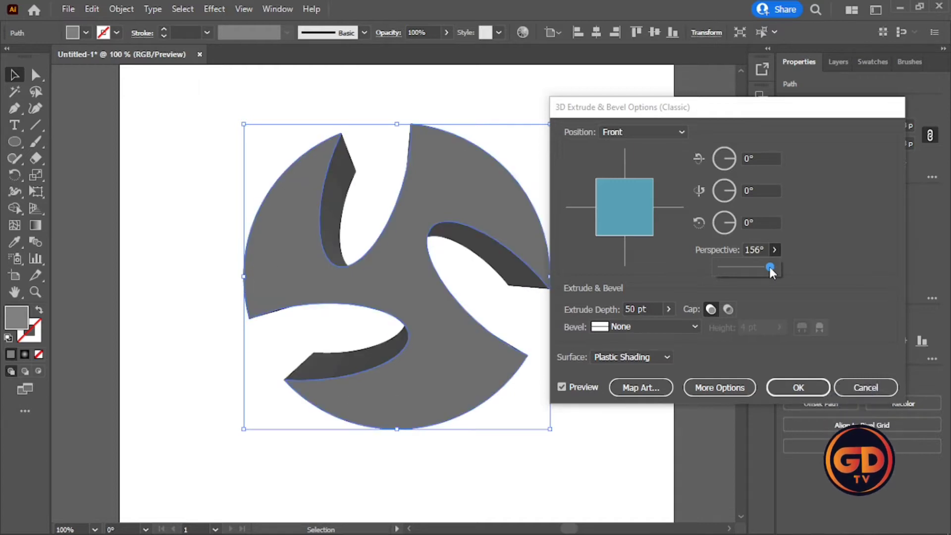
{"action": "left_click", "coordinate": [789, 389]}
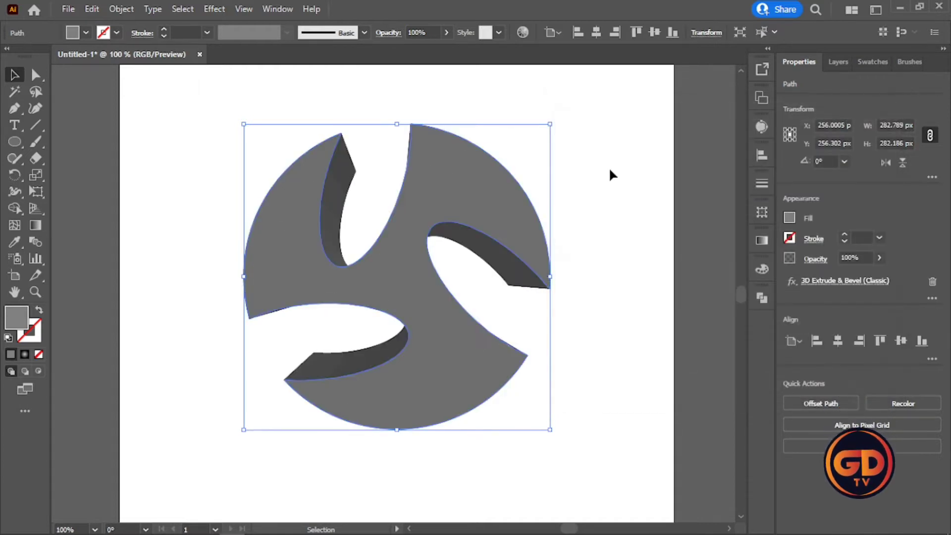
{"action": "left_click", "coordinate": [612, 168]}
Fill the extruded shape with a radial gradient running from white in the centre to black at the edge
{"action": "left_click", "coordinate": [365, 290]}
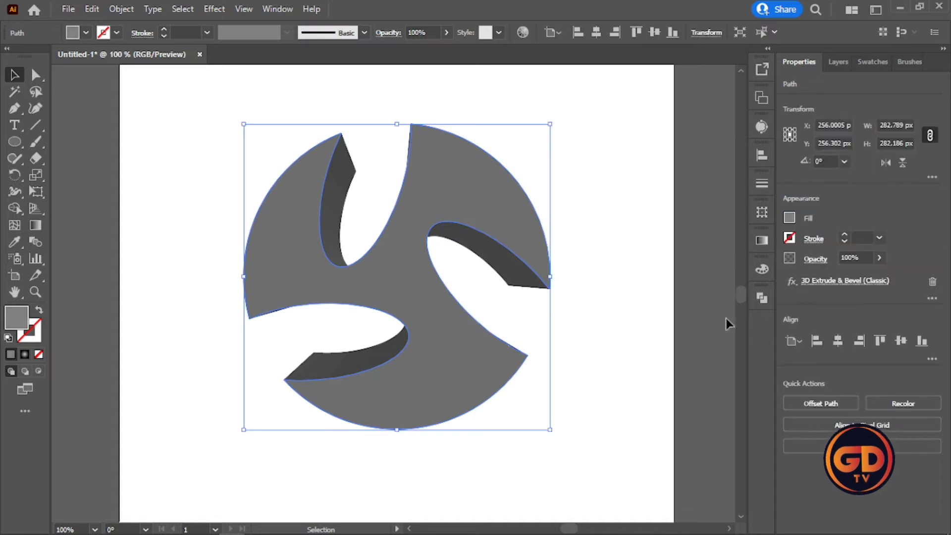
{"action": "left_click", "coordinate": [762, 240]}
{"action": "left_click", "coordinate": [616, 259]}
{"action": "left_click", "coordinate": [557, 285]}
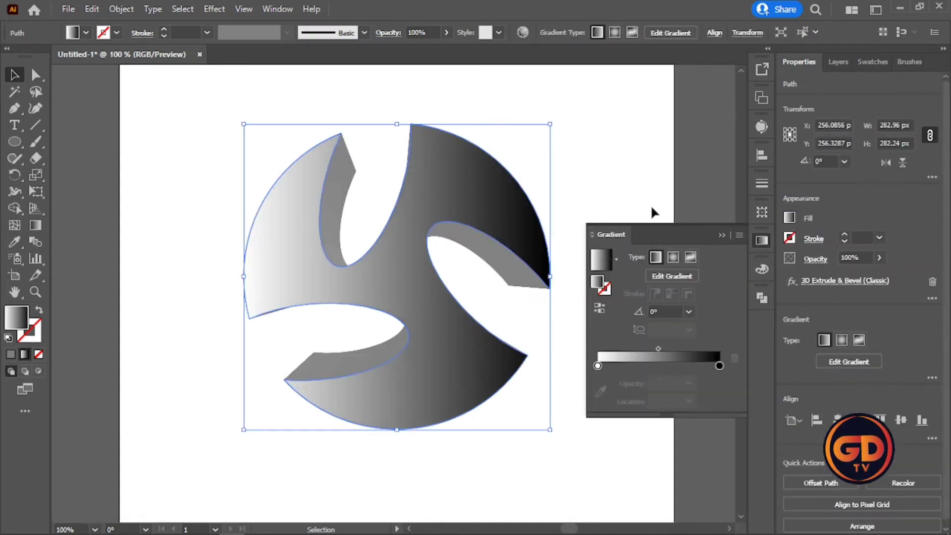
{"action": "left_click", "coordinate": [674, 256]}
{"action": "left_click", "coordinate": [653, 151]}
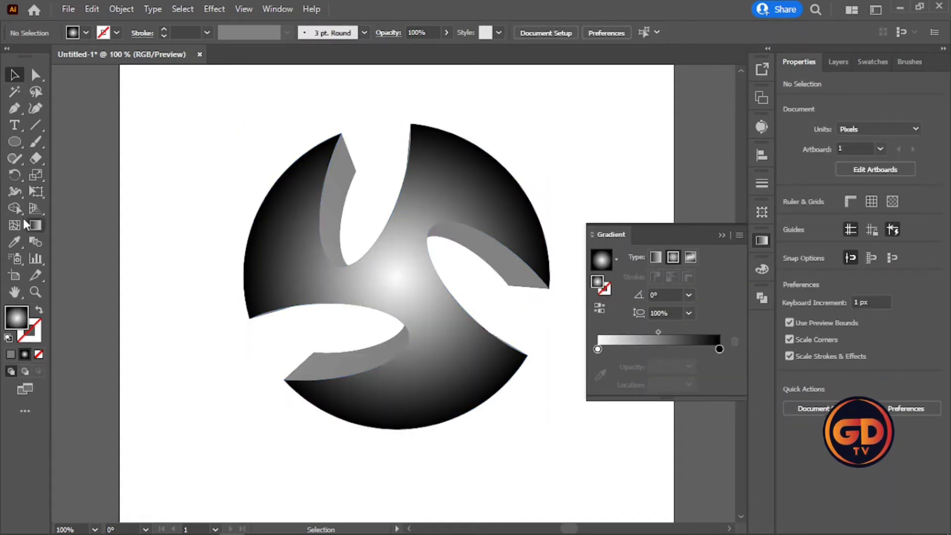
Draw a circle about 212 px in diameter from the centre of the extruded shape
{"action": "left_click", "coordinate": [13, 143]}
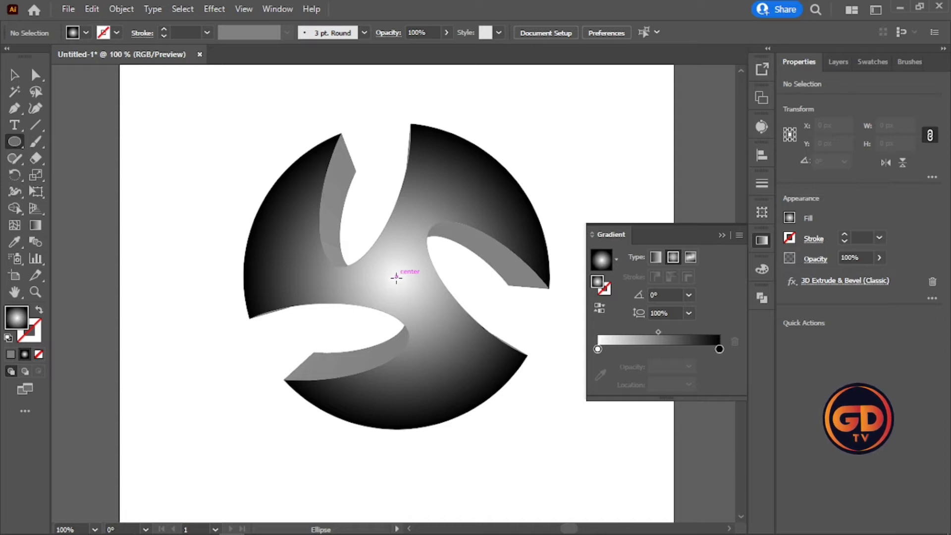
{"action": "left_click_drag", "start_coordinate": [397, 276], "coordinate": [496, 388]}
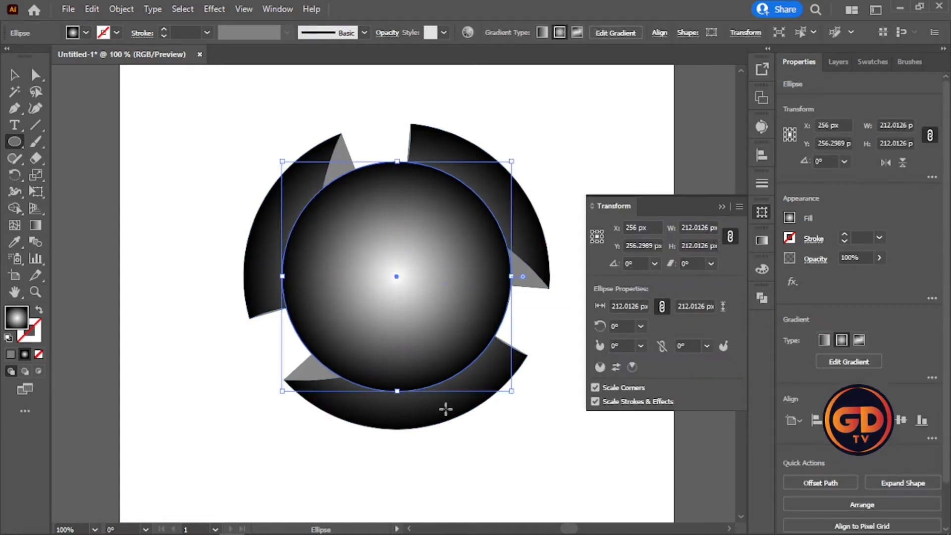
{"action": "left_click", "coordinate": [15, 75]}
{"action": "left_click", "coordinate": [532, 116]}
Recolour the inner circle's radial gradient with a very dark red start stop and a crimson end stop
{"action": "left_click", "coordinate": [349, 299]}
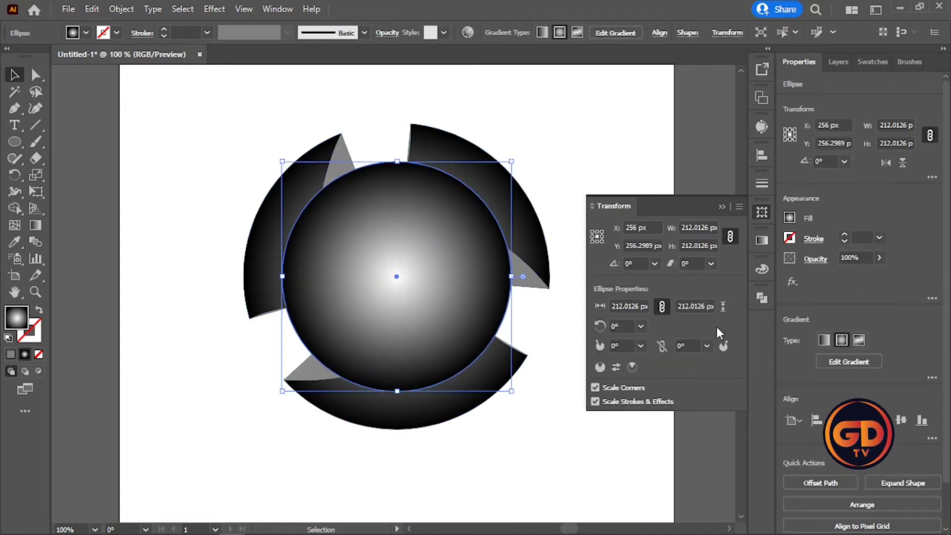
{"action": "left_click", "coordinate": [763, 242]}
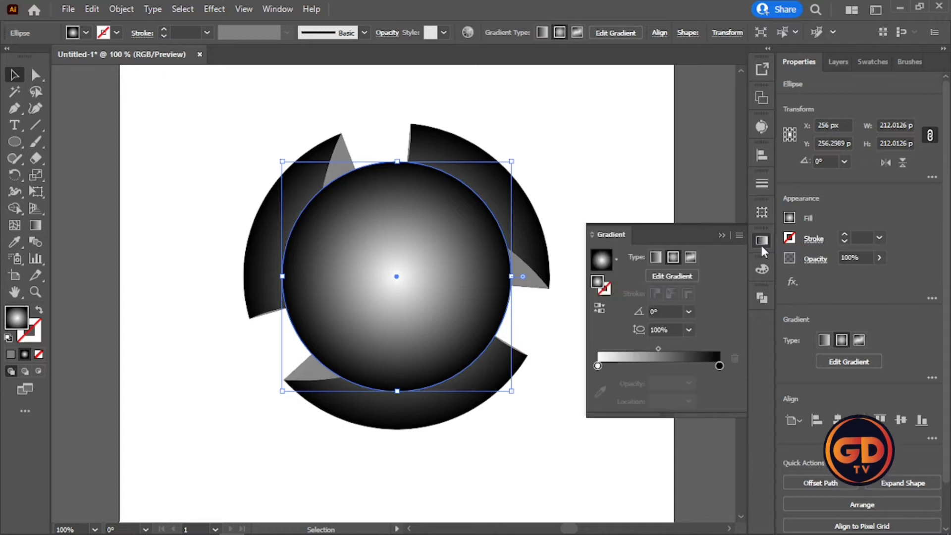
{"action": "left_click", "coordinate": [872, 61]}
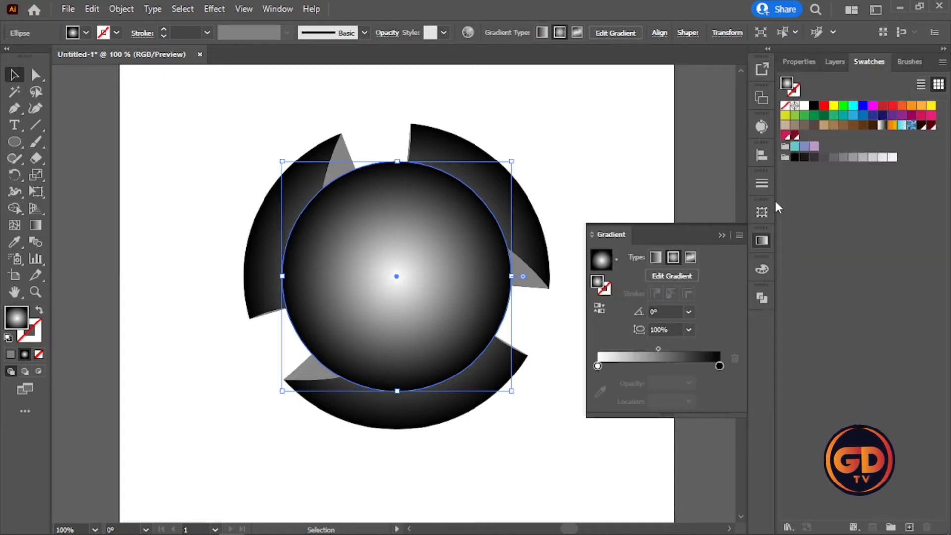
{"action": "left_click", "coordinate": [598, 366]}
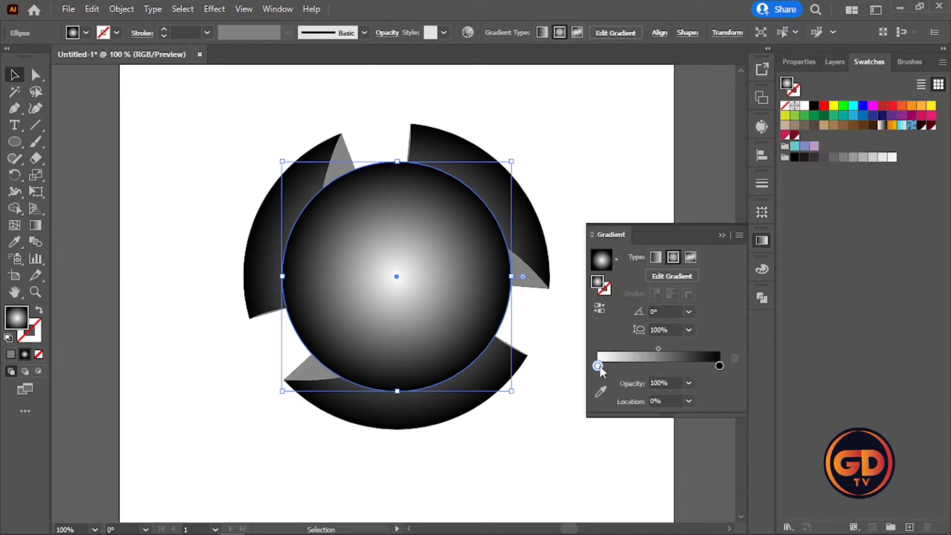
{"action": "left_click", "coordinate": [922, 126]}
{"action": "left_click", "coordinate": [634, 341]}
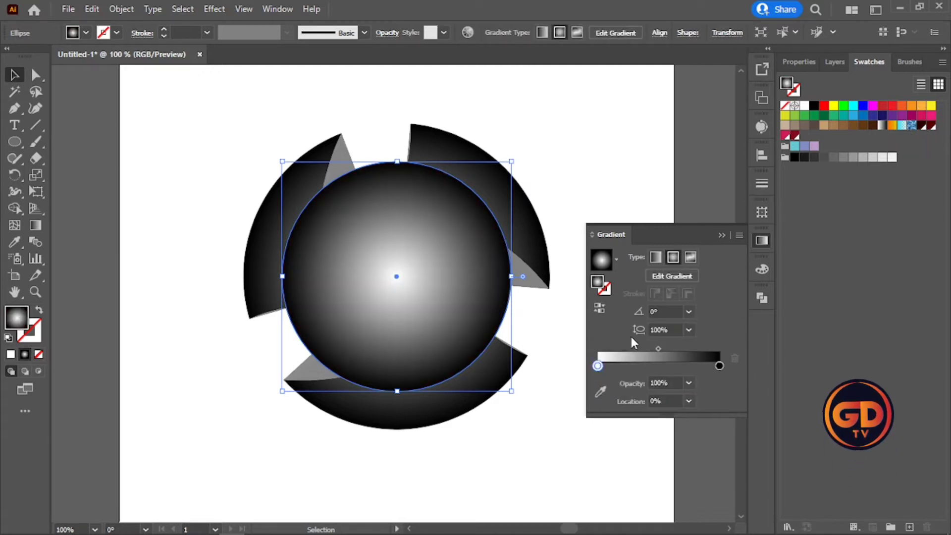
{"action": "double_click", "coordinate": [598, 366]}
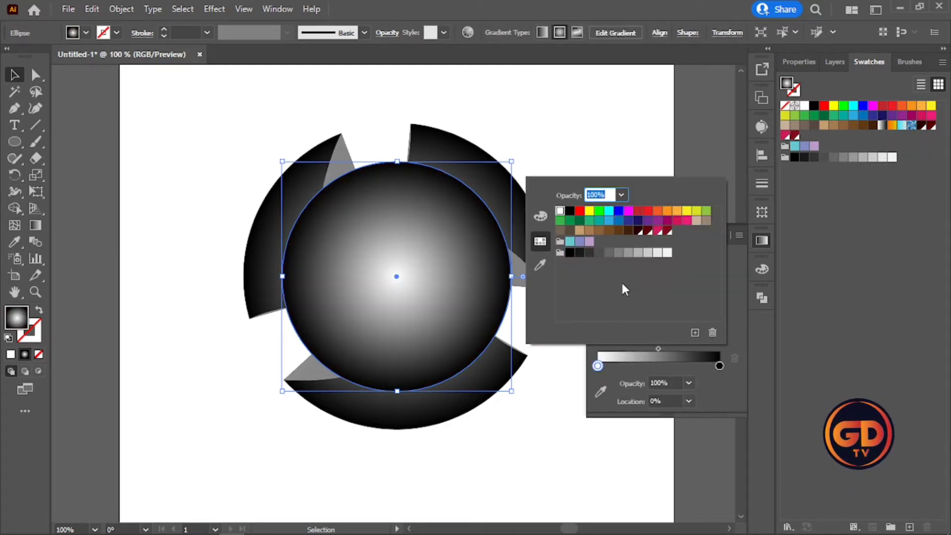
{"action": "left_click", "coordinate": [639, 232]}
{"action": "double_click", "coordinate": [720, 366]}
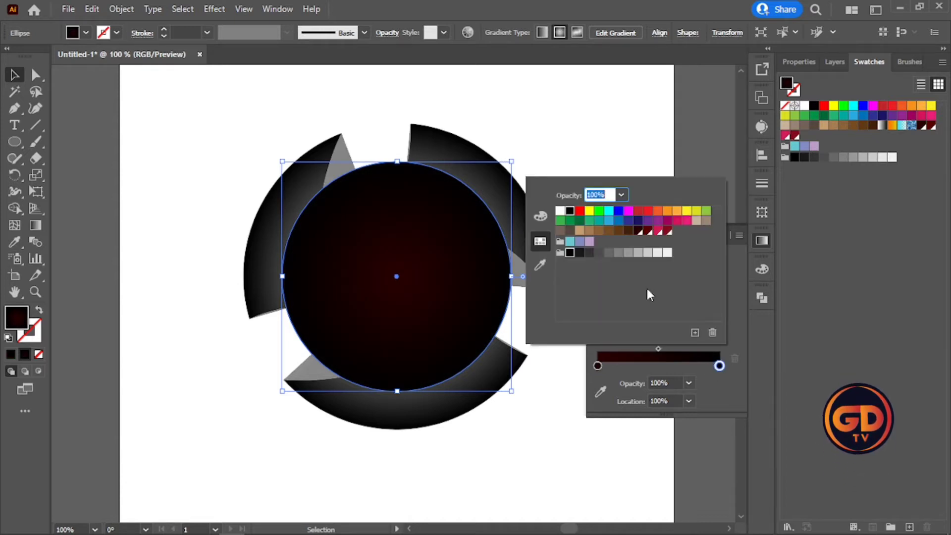
{"action": "left_click", "coordinate": [657, 231]}
Add a dark red gradient stop at about 53% and shift the midpoint beyond it to about 63%
{"action": "left_click", "coordinate": [696, 366]}
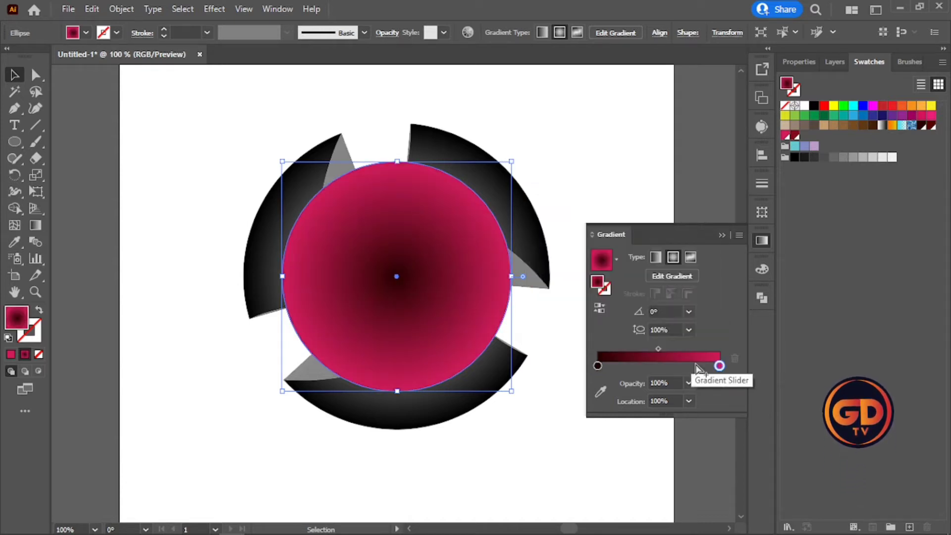
{"action": "left_click", "coordinate": [695, 366]}
{"action": "left_click_drag", "start_coordinate": [694, 365], "coordinate": [663, 365]}
{"action": "double_click", "coordinate": [663, 365]}
{"action": "left_click", "coordinate": [648, 230]}
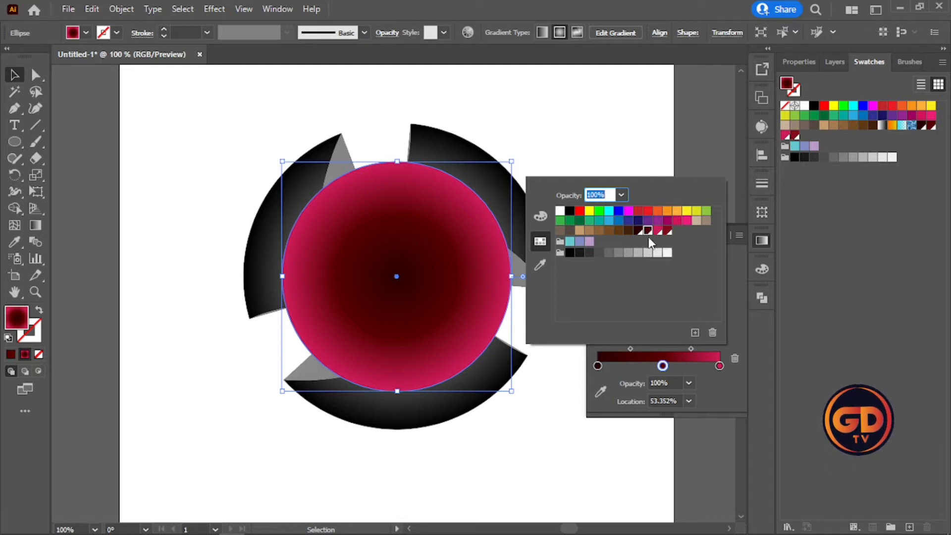
{"action": "left_click", "coordinate": [691, 343]}
{"action": "left_click_drag", "start_coordinate": [691, 349], "coordinate": [698, 349]}
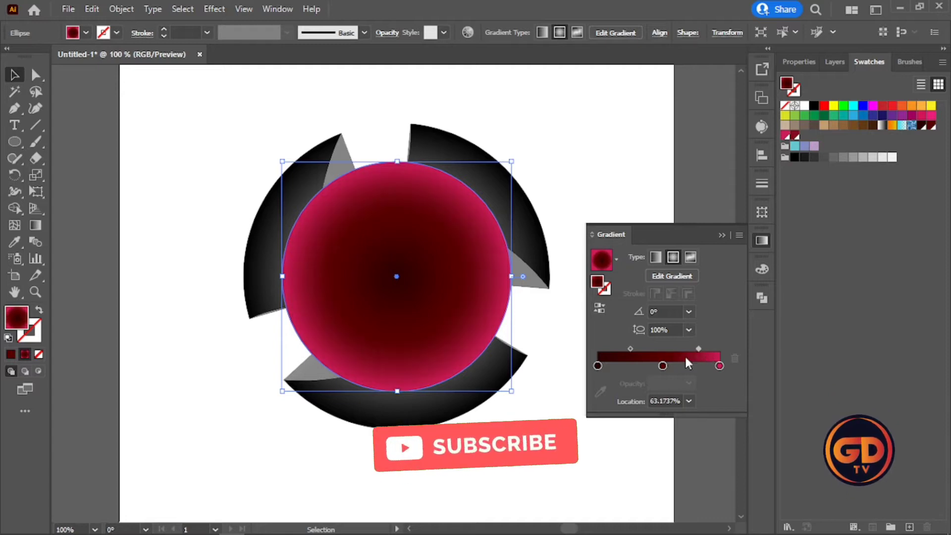
Reorder the gradient stops so crimson sits at the circle's centre and the dark reds lie towards its edge
{"action": "left_click", "coordinate": [598, 366]}
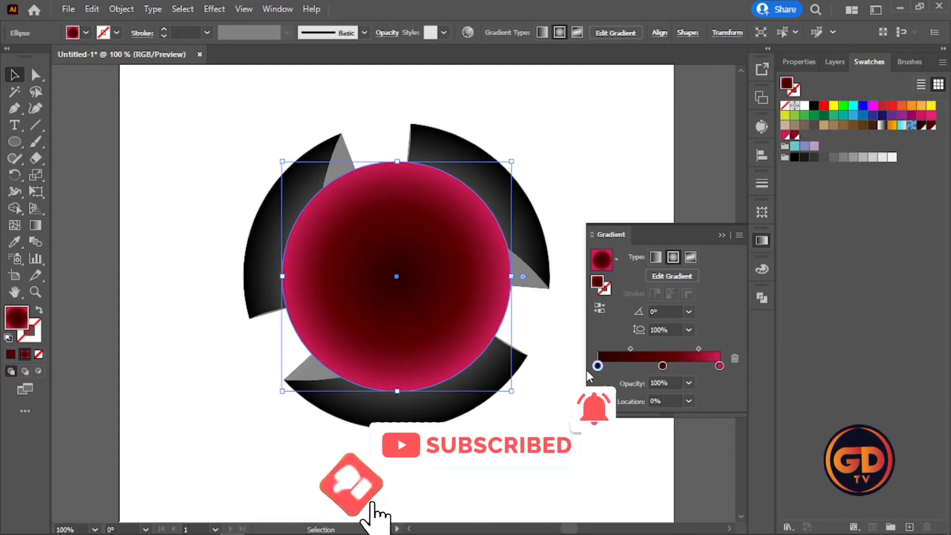
{"action": "left_click_drag", "start_coordinate": [598, 366], "coordinate": [633, 367]}
{"action": "left_click_drag", "start_coordinate": [720, 365], "coordinate": [598, 365]}
{"action": "left_click", "coordinate": [732, 356]}
{"action": "left_click_drag", "start_coordinate": [719, 365], "coordinate": [546, 364]}
{"action": "left_click_drag", "start_coordinate": [663, 366], "coordinate": [720, 366]}
{"action": "left_click_drag", "start_coordinate": [634, 366], "coordinate": [692, 369]}
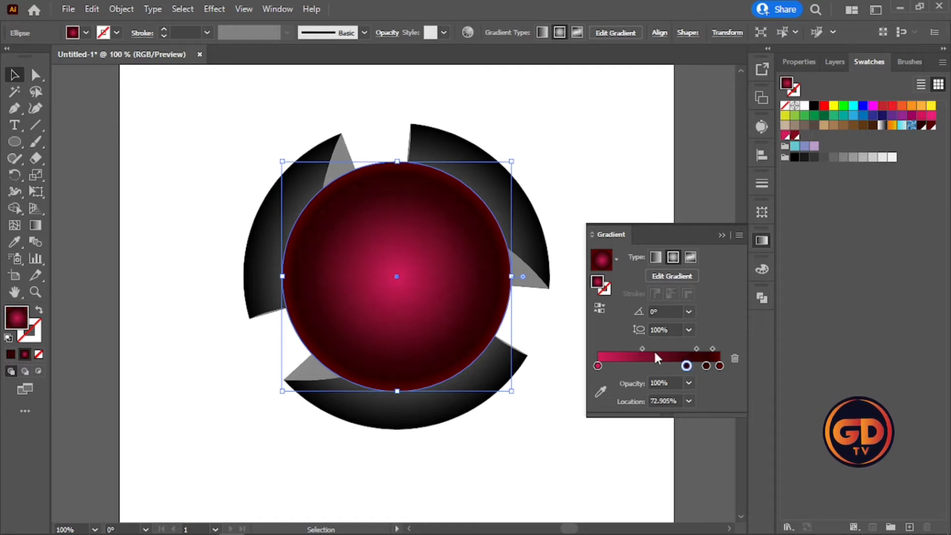
Delete the surplus dark gradient stop and move the dark red stop inward, with the outer midpoint at about 35%
{"action": "left_click_drag", "start_coordinate": [642, 349], "coordinate": [705, 368]}
{"action": "left_click", "coordinate": [735, 359]}
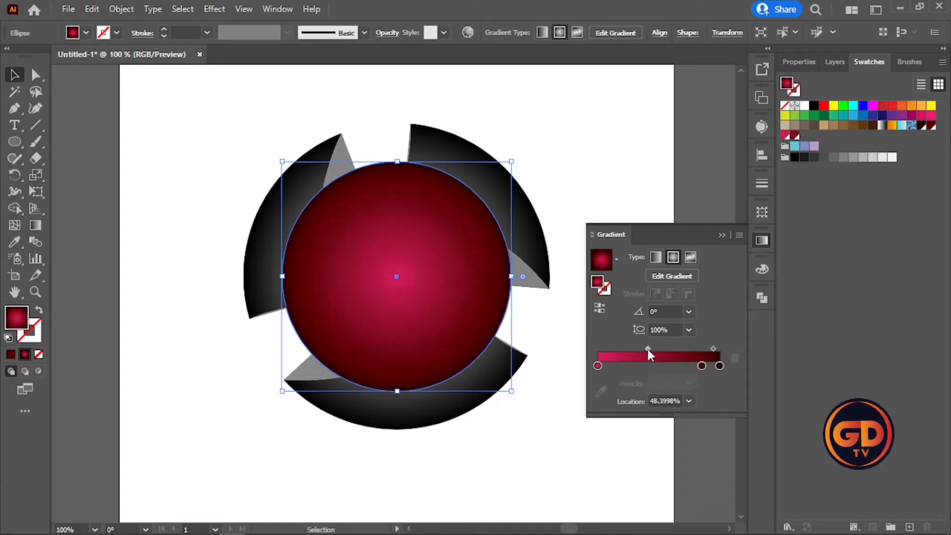
{"action": "mouse_move", "coordinate": [702, 366]}
{"action": "left_mouse_down"}
{"action": "mouse_move", "coordinate": [700, 346]}
{"action": "mouse_move", "coordinate": [680, 367]}
{"action": "mouse_move", "coordinate": [695, 349]}
{"action": "left_mouse_up"}
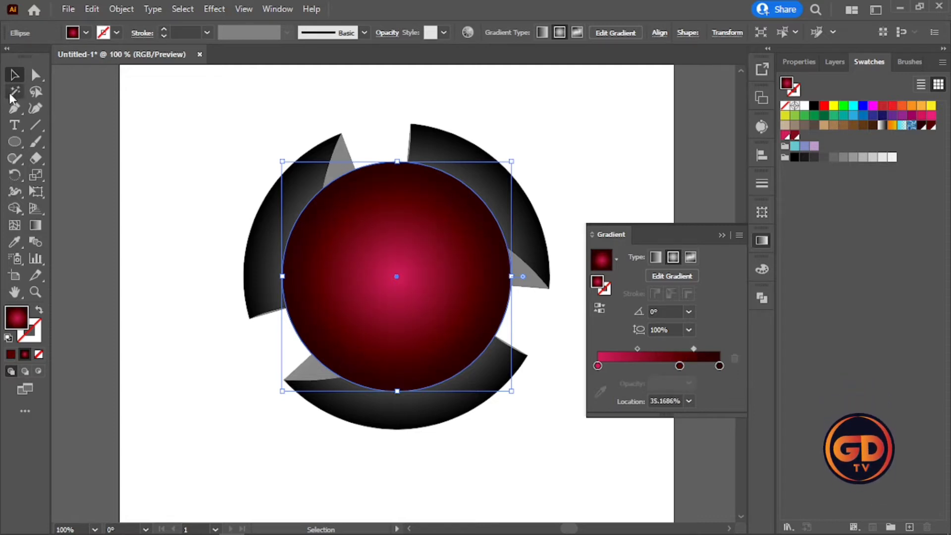
Send the red gradient circle to the back, behind the extruded shape
{"action": "right_click", "coordinate": [480, 261]}
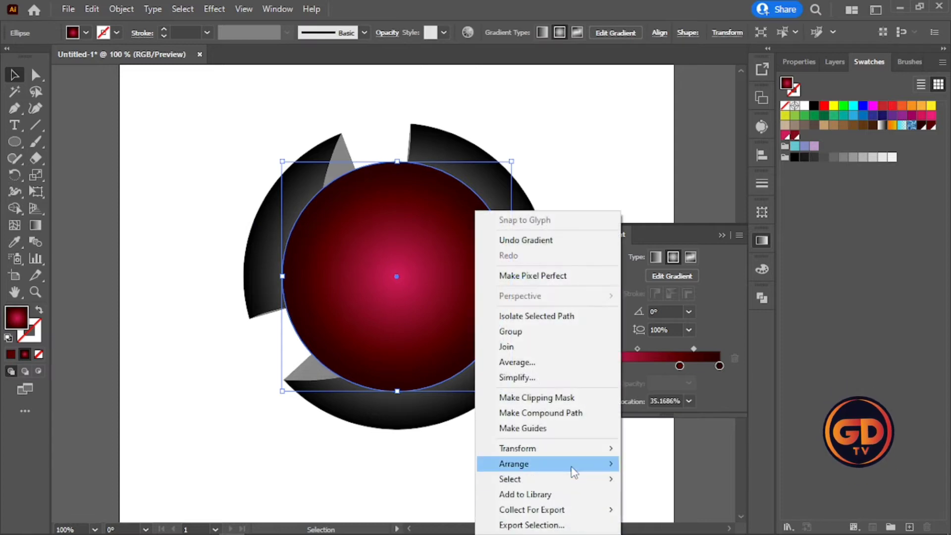
{"action": "mouse_move", "coordinate": [573, 466]}
{"action": "left_click", "coordinate": [708, 444]}
{"action": "left_click", "coordinate": [640, 148]}
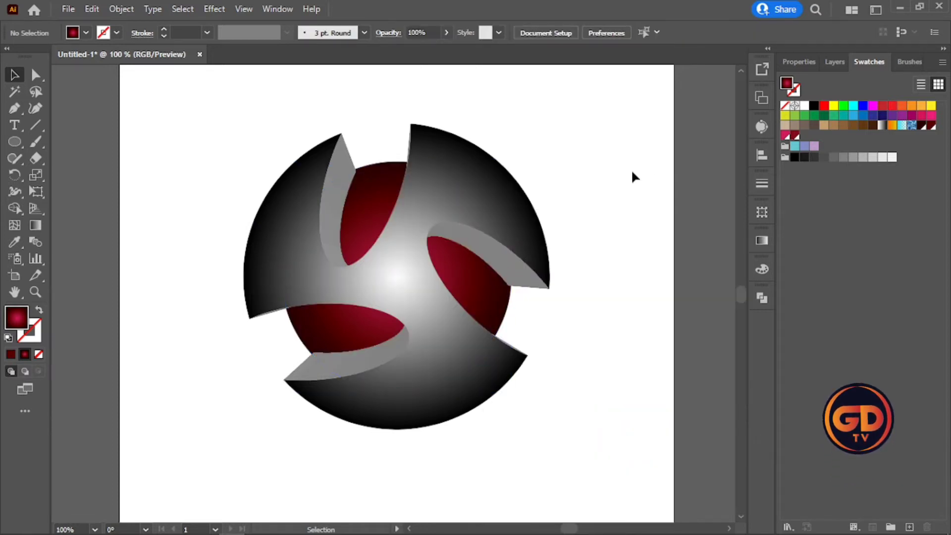
Expand the appearance of the extruded grey-black shape
{"action": "left_click", "coordinate": [431, 198]}
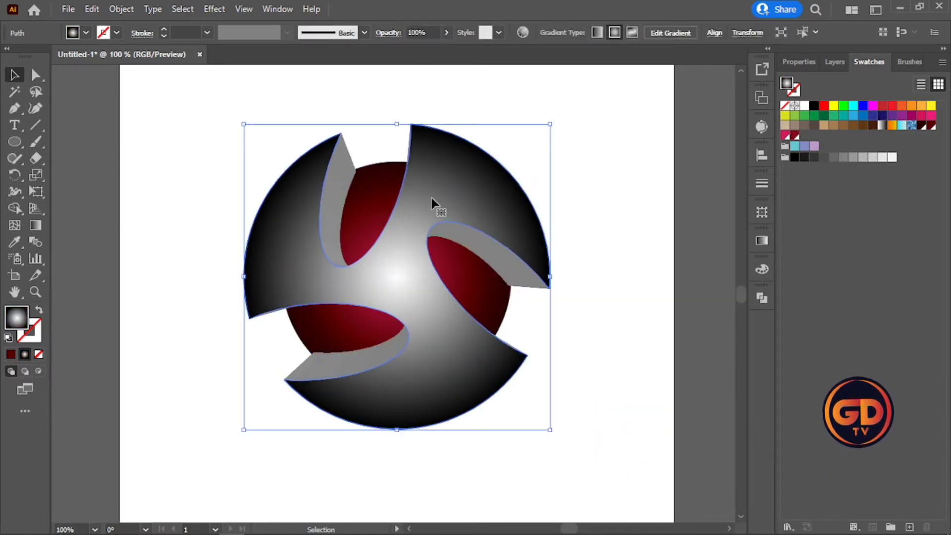
{"action": "right_click", "coordinate": [432, 198]}
{"action": "left_click", "coordinate": [120, 11]}
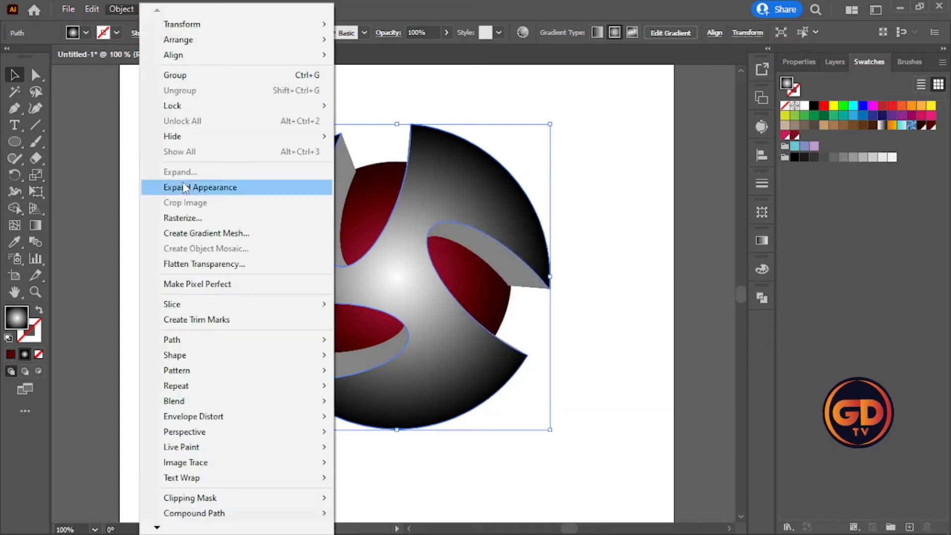
{"action": "left_click", "coordinate": [184, 187]}
{"action": "left_click", "coordinate": [523, 168]}
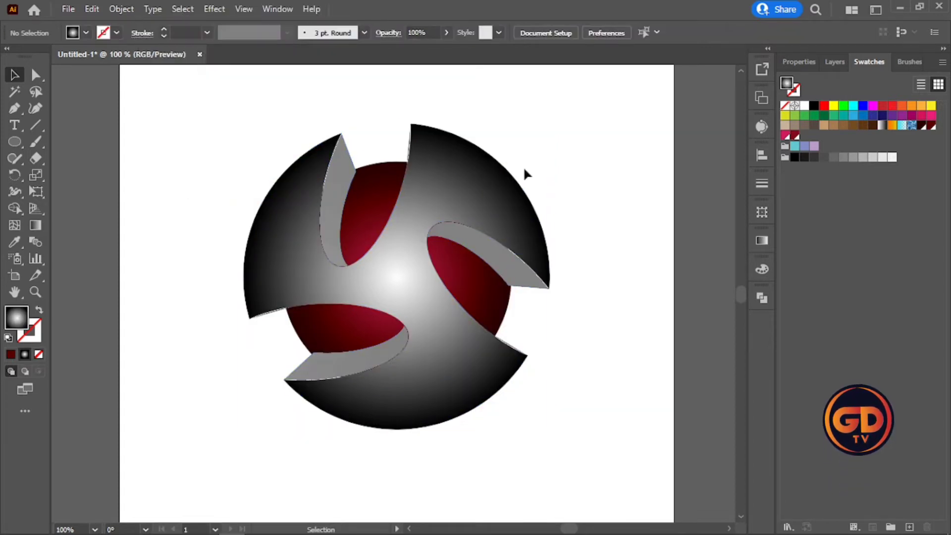
Ungroup the expanded shape twice to separate the cut-outs' side walls from the front face
{"action": "left_click", "coordinate": [340, 173]}
{"action": "right_click", "coordinate": [339, 175]}
{"action": "left_click", "coordinate": [377, 290]}
{"action": "left_click", "coordinate": [526, 238]}
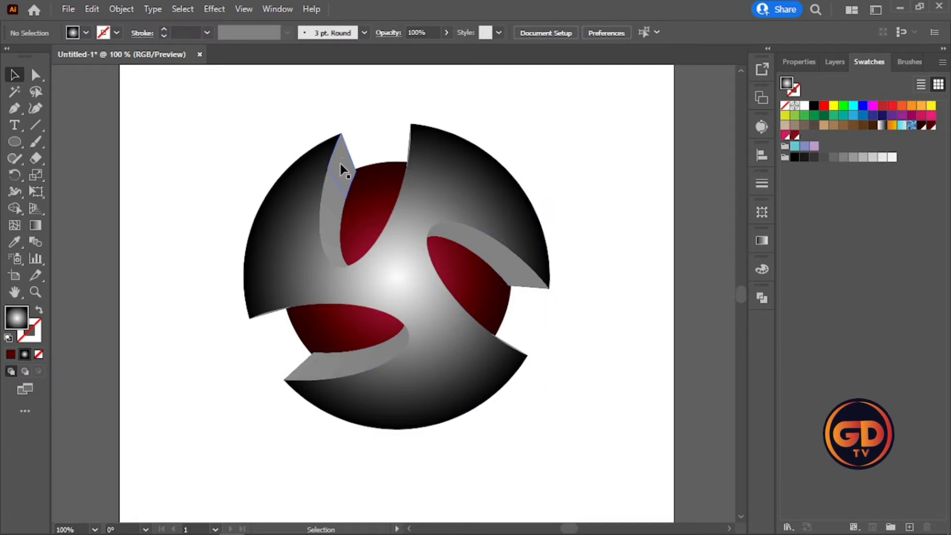
{"action": "left_click", "coordinate": [340, 166]}
{"action": "right_click", "coordinate": [340, 164]}
{"action": "left_click", "coordinate": [381, 281]}
{"action": "left_click", "coordinate": [384, 147]}
{"action": "left_click", "coordinate": [340, 145]}
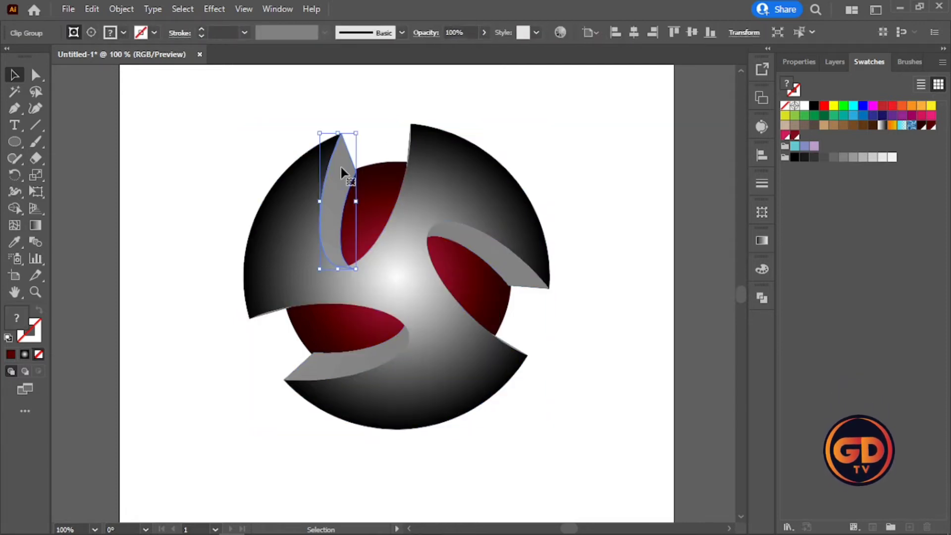
{"action": "left_click", "coordinate": [490, 255]}
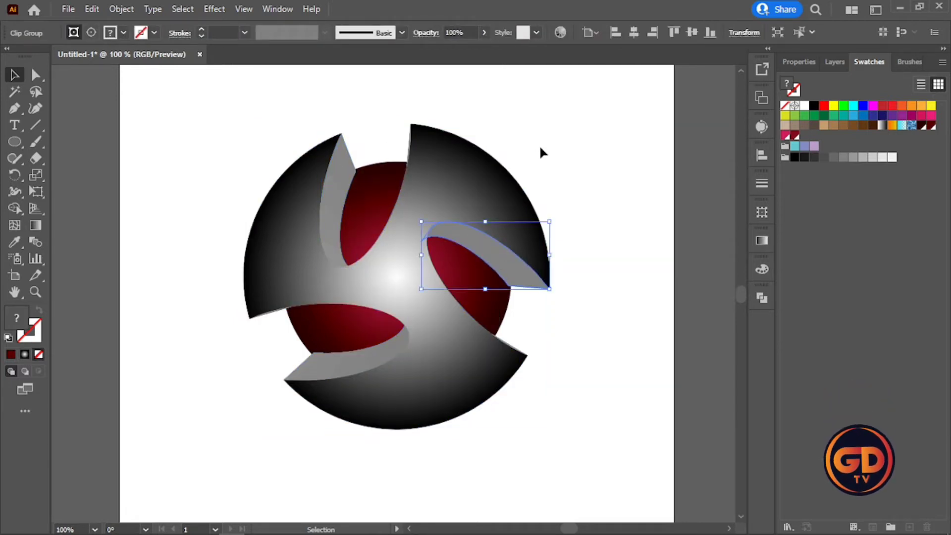
{"action": "left_click", "coordinate": [540, 149]}
{"action": "left_click", "coordinate": [488, 260]}
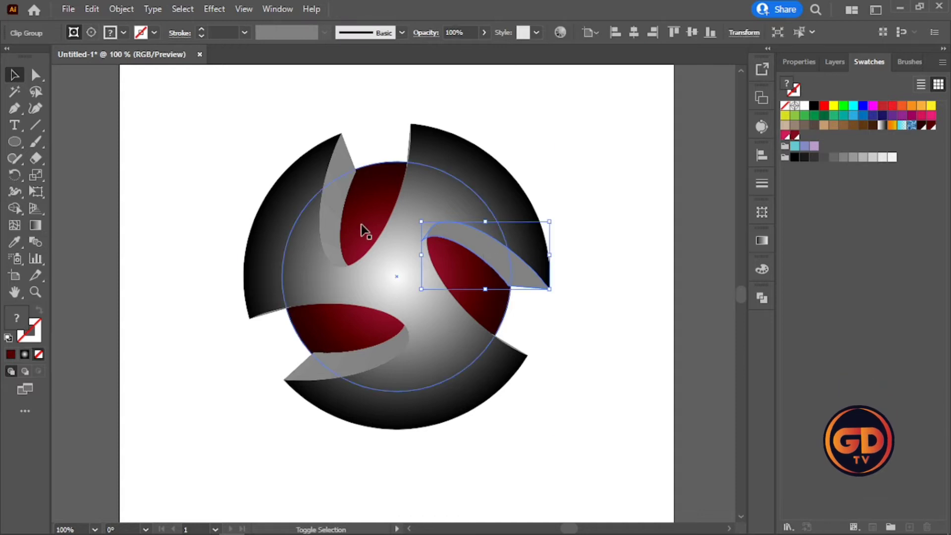
{"action": "left_click", "coordinate": [348, 165], "text": "shift"}
{"action": "left_click", "coordinate": [325, 364], "text": "shift"}
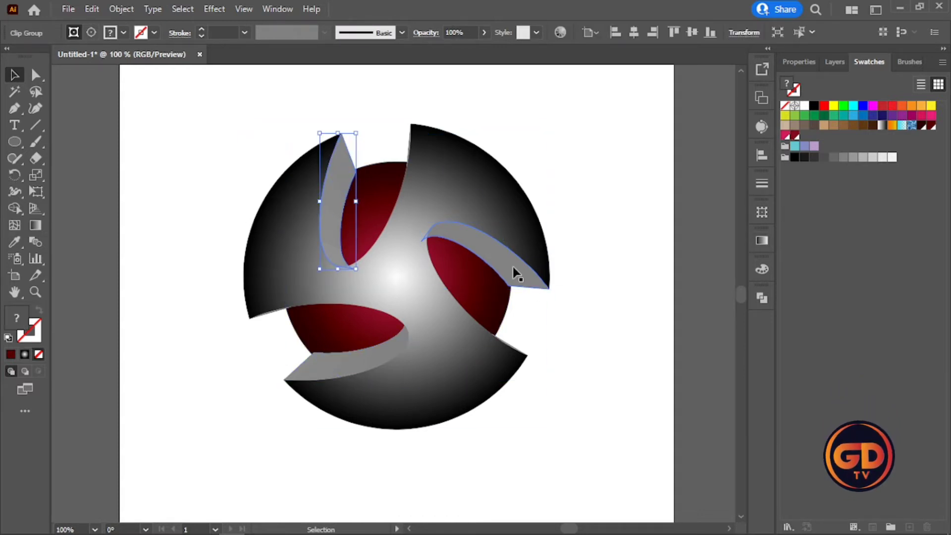
{"action": "left_click", "coordinate": [514, 268]}
Fill the side walls of the upper-left and right cut-outs with a white-to-black linear gradient
{"action": "left_click", "coordinate": [342, 187]}
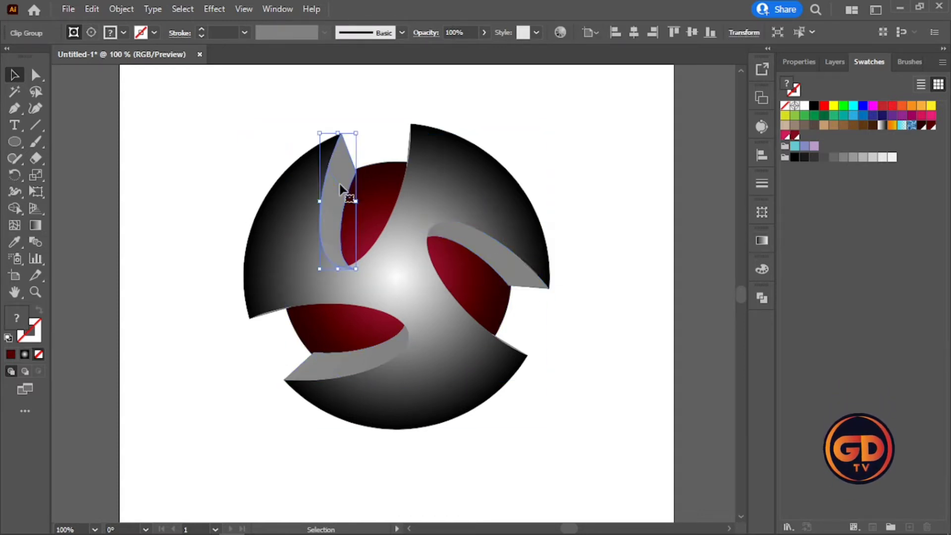
{"action": "right_click", "coordinate": [343, 187]}
{"action": "left_click", "coordinate": [758, 248]}
{"action": "left_click", "coordinate": [762, 242]}
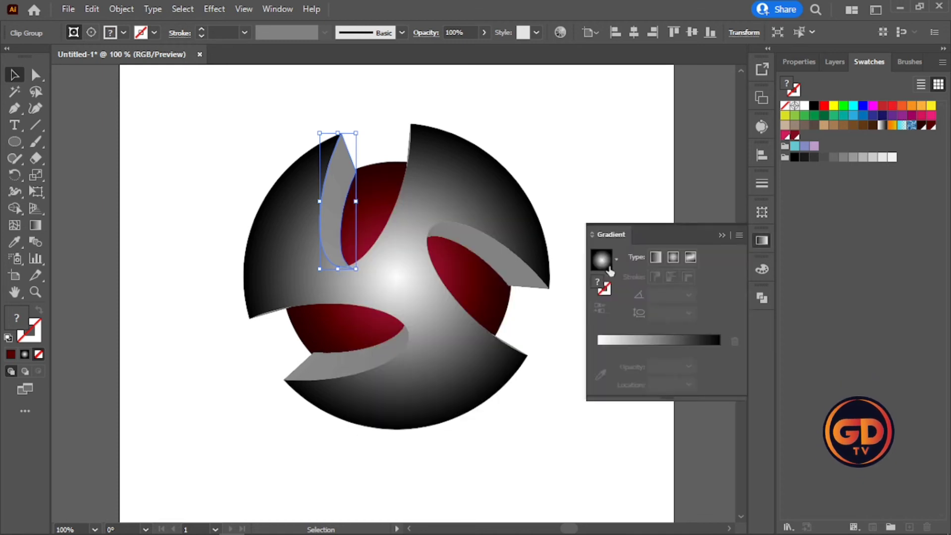
{"action": "left_click", "coordinate": [608, 262]}
{"action": "left_click", "coordinate": [616, 260]}
{"action": "left_click", "coordinate": [556, 293]}
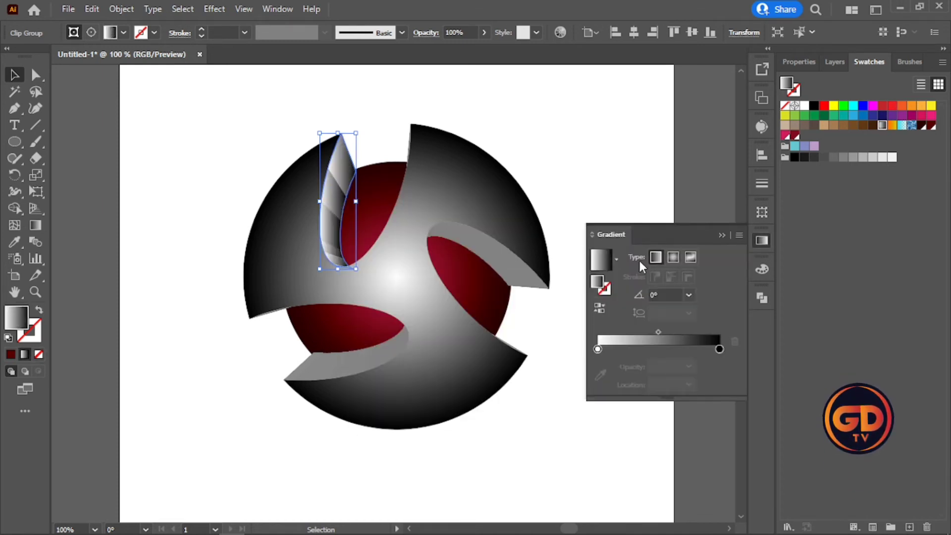
{"action": "left_click", "coordinate": [509, 270]}
{"action": "left_click", "coordinate": [601, 262]}
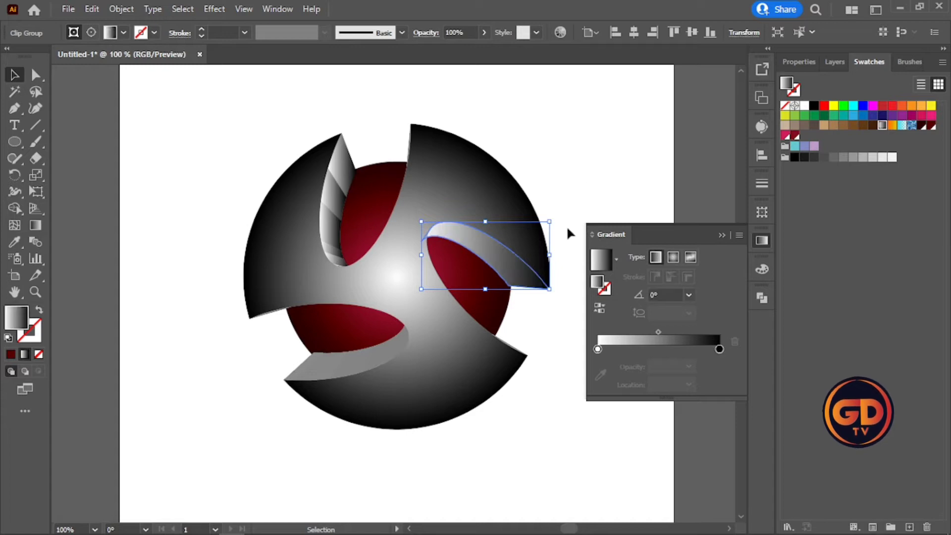
{"action": "left_click", "coordinate": [567, 225]}
Delete the side walls of the upper-left and lower-left cut-outs, keeping the right one
{"action": "left_click", "coordinate": [343, 165]}
{"action": "key", "text": "Delete"}
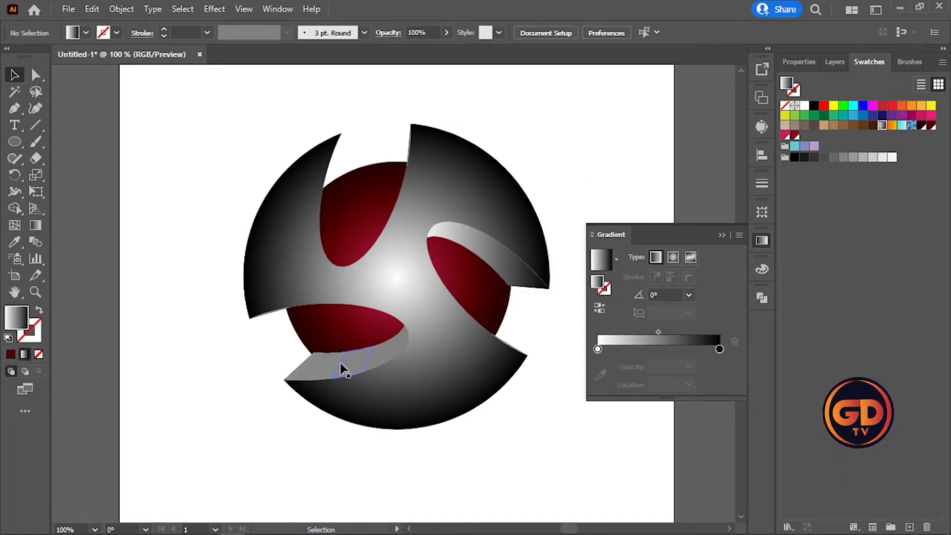
{"action": "left_click", "coordinate": [335, 375]}
{"action": "left_click", "coordinate": [654, 258]}
{"action": "key", "text": "Delete"}
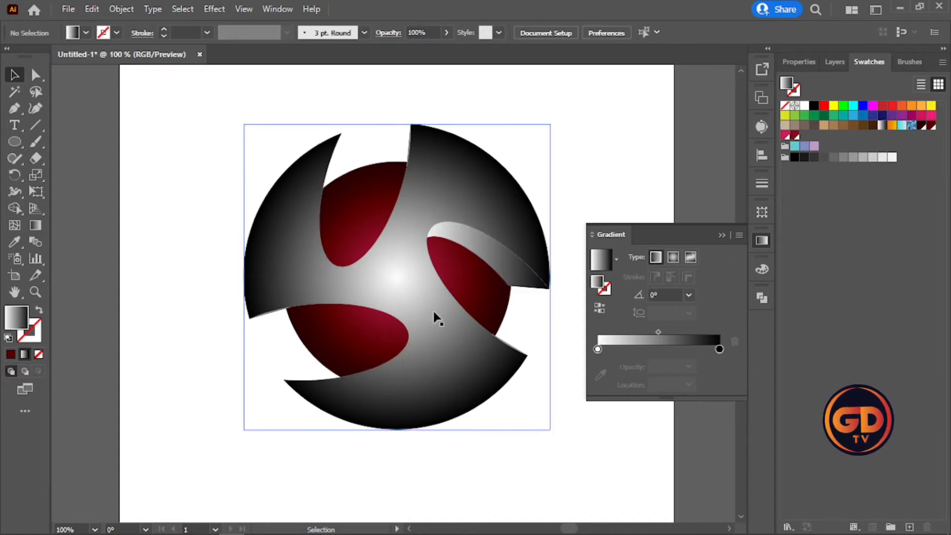
Place a copy of the right cut-out's gradient wall in the upper-left cut-out, rotated to about 116.5°
{"action": "left_click", "coordinate": [508, 276]}
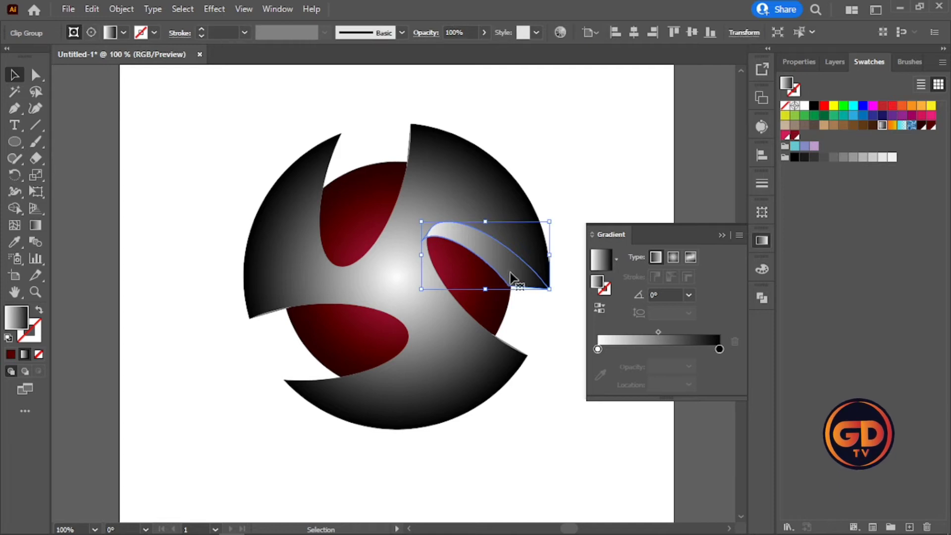
{"action": "left_click_drag", "start_coordinate": [512, 277], "coordinate": [288, 91]}
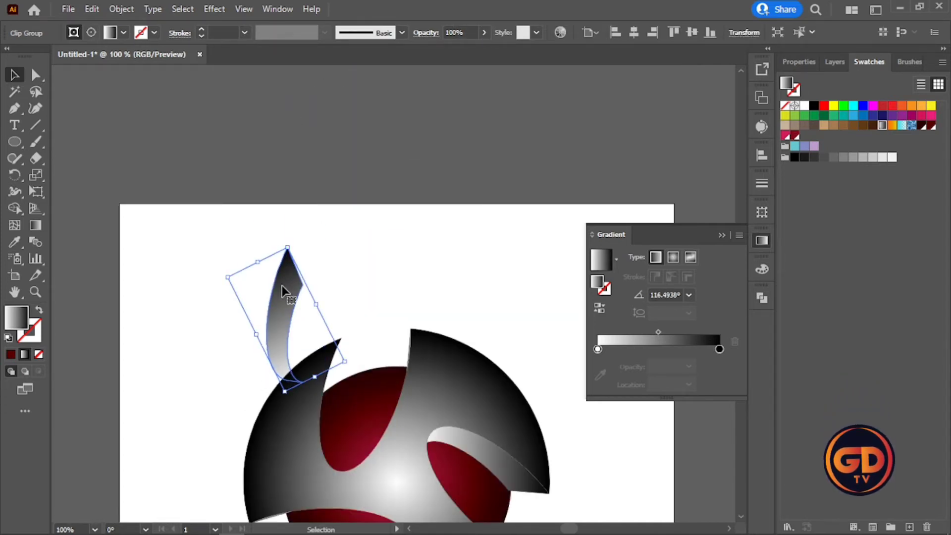
{"action": "left_click_drag", "start_coordinate": [284, 287], "coordinate": [378, 376]}
{"action": "scroll", "coordinate": [339, 349], "scroll_direction": "up", "scroll_amount": 7}
{"action": "scroll", "coordinate": [452, 297], "scroll_direction": "down", "scroll_amount": 4}
{"action": "scroll", "coordinate": [453, 297], "scroll_direction": "down", "scroll_amount": 8}
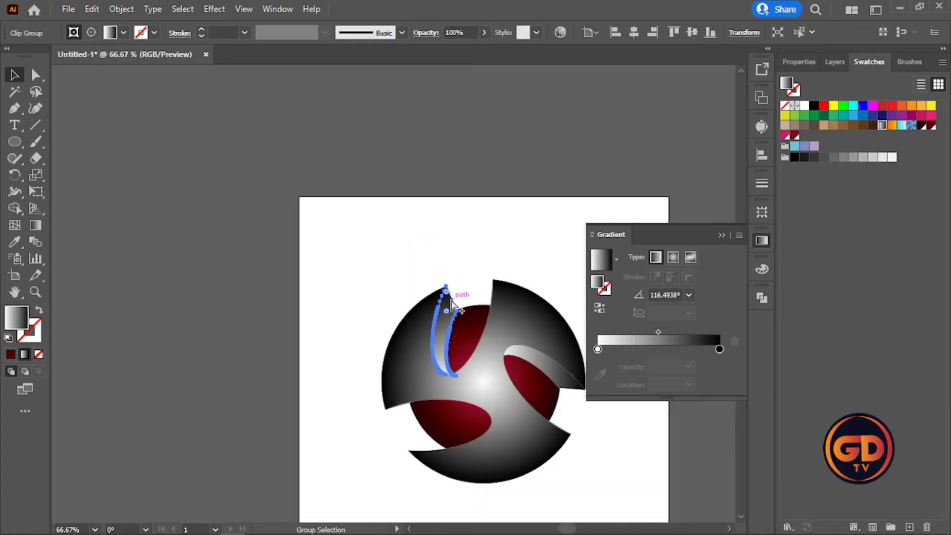
Fine-tune the upper-left wall's rotation to about 115.9° and shift it slightly to close the gap along the cut-out's edge
{"action": "scroll", "coordinate": [463, 404], "scroll_direction": "up", "scroll_amount": 3}
{"action": "scroll", "coordinate": [462, 402], "scroll_direction": "up", "scroll_amount": 3}
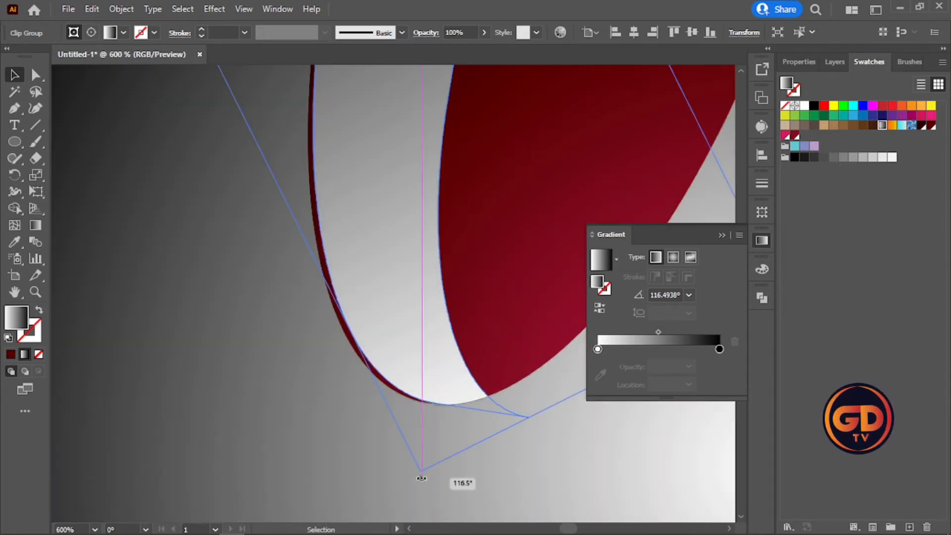
{"action": "left_click_drag", "start_coordinate": [422, 478], "coordinate": [414, 480]}
{"action": "scroll", "coordinate": [420, 109], "scroll_direction": "up", "scroll_amount": 8}
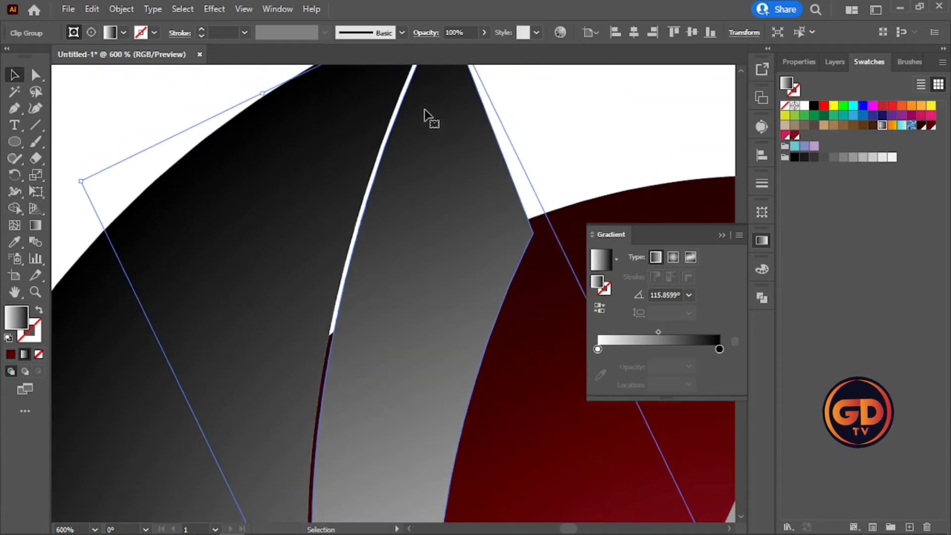
{"action": "scroll", "coordinate": [439, 178], "scroll_direction": "up", "scroll_amount": 3}
{"action": "left_click_drag", "start_coordinate": [450, 237], "coordinate": [449, 231]}
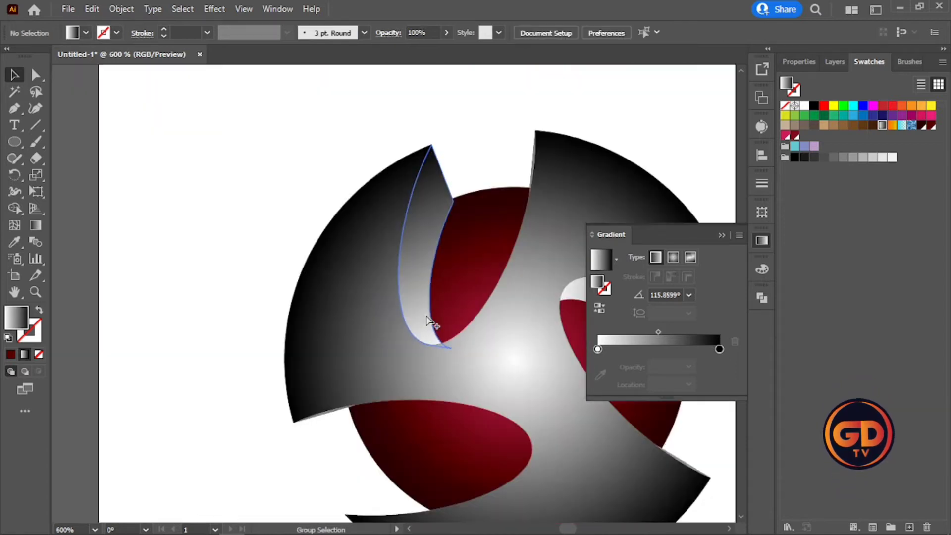
Copy the upper-left gradient wall to the lower-left cut-out and rotate the copy to about -132.8°
{"action": "key", "text": "ctrl+1"}
{"action": "left_click", "coordinate": [435, 243]}
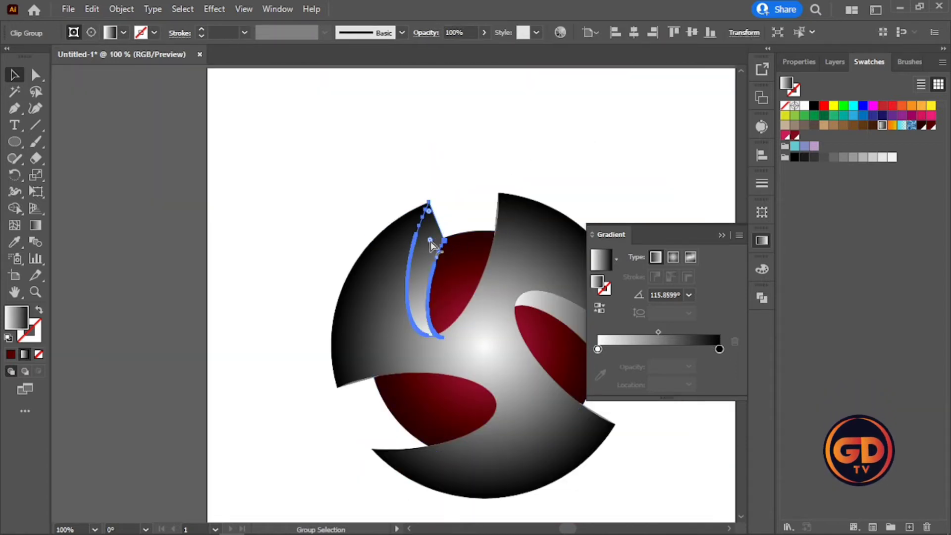
{"action": "left_click_drag", "start_coordinate": [414, 415], "coordinate": [333, 491]}
{"action": "left_click_drag", "start_coordinate": [346, 407], "coordinate": [266, 517]}
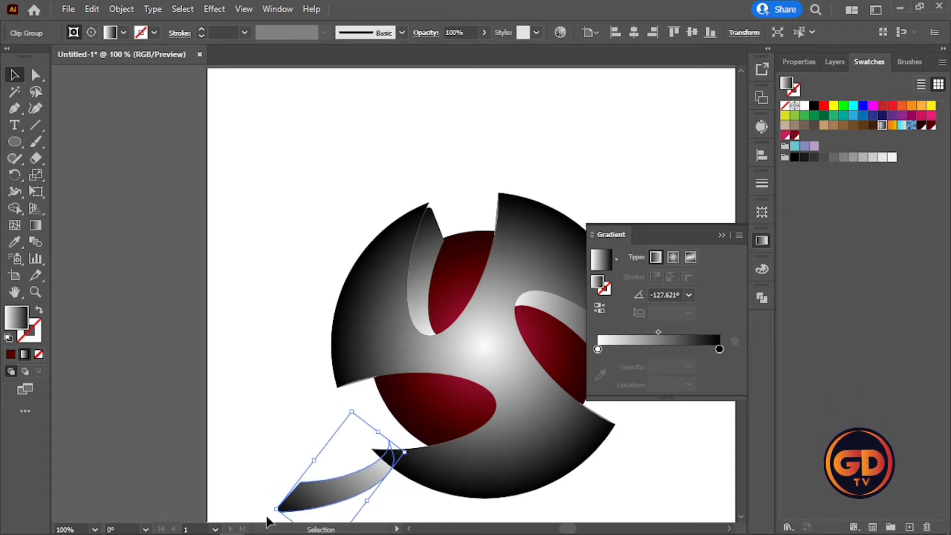
{"action": "left_click_drag", "start_coordinate": [316, 497], "coordinate": [413, 432]}
{"action": "scroll", "coordinate": [376, 442], "scroll_direction": "up", "scroll_amount": 6}
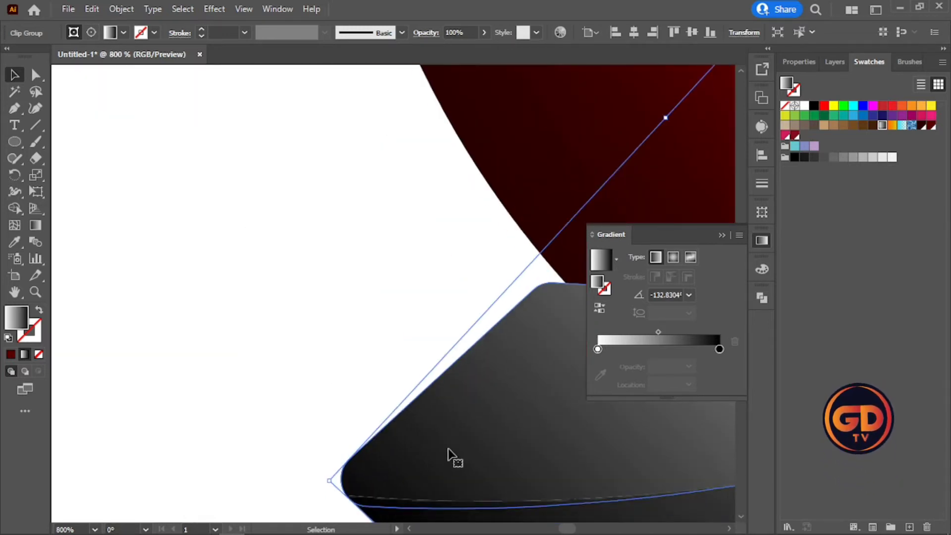
Move the copied wall onto the lower edge of the lower-left cut-out so their outer tips coincide
{"action": "scroll", "coordinate": [448, 456], "scroll_direction": "down", "scroll_amount": 7}
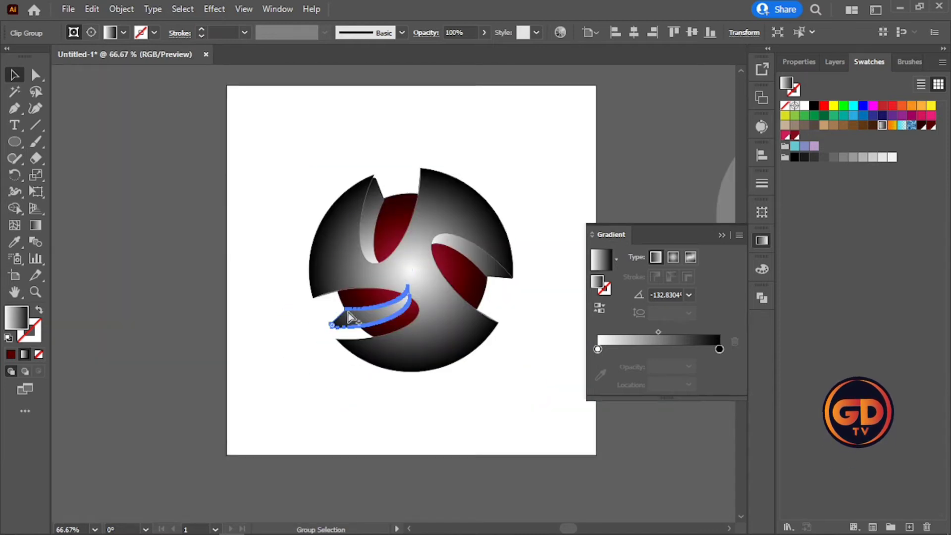
{"action": "scroll", "coordinate": [508, 265], "scroll_direction": "up", "scroll_amount": 3}
{"action": "scroll", "coordinate": [541, 319], "scroll_direction": "down", "scroll_amount": 2}
{"action": "scroll", "coordinate": [289, 349], "scroll_direction": "up", "scroll_amount": 4}
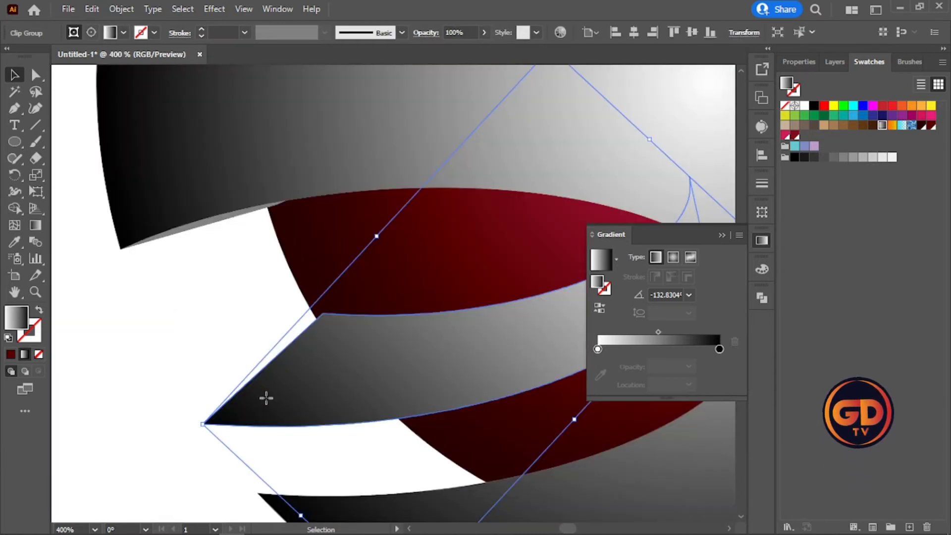
{"action": "left_click_drag", "start_coordinate": [266, 398], "coordinate": [321, 467]}
{"action": "left_click", "coordinate": [198, 350]}
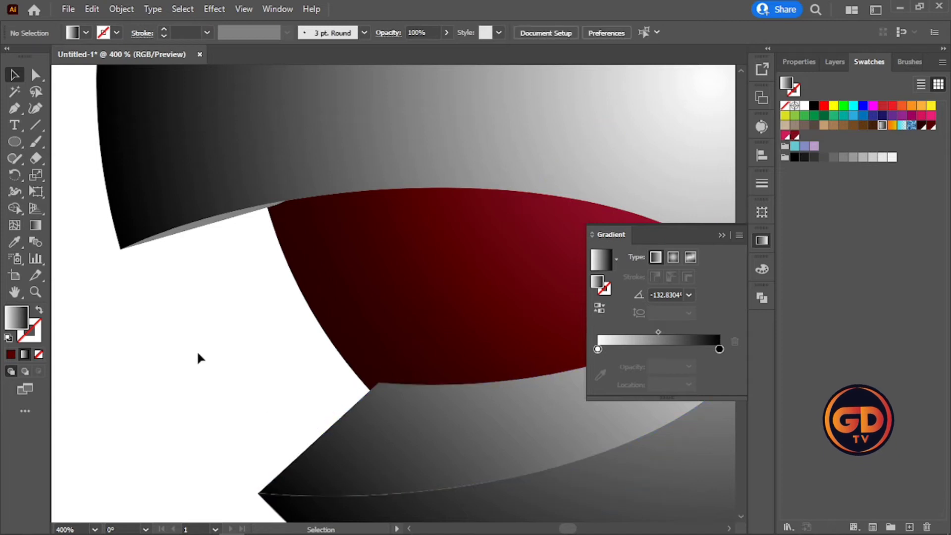
Shift the upper-left wall upwards so its tip meets the pointed corner of the outer shape
{"action": "scroll", "coordinate": [197, 350], "scroll_direction": "down", "scroll_amount": 3}
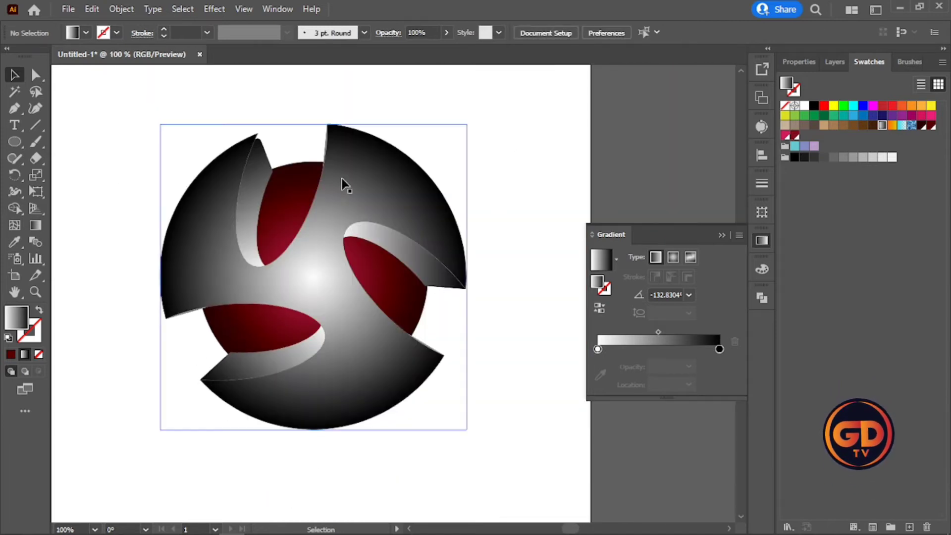
{"action": "left_click", "coordinate": [264, 148]}
{"action": "scroll", "coordinate": [228, 128], "scroll_direction": "up", "scroll_amount": 3}
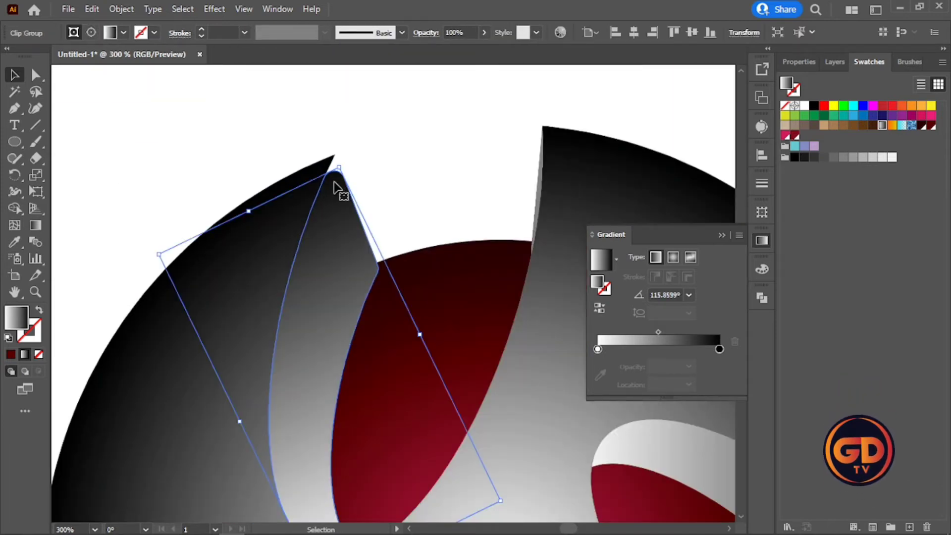
{"action": "left_click_drag", "start_coordinate": [334, 183], "coordinate": [353, 140]}
{"action": "left_click", "coordinate": [385, 142]}
{"action": "scroll", "coordinate": [386, 147], "scroll_direction": "down", "scroll_amount": 3}
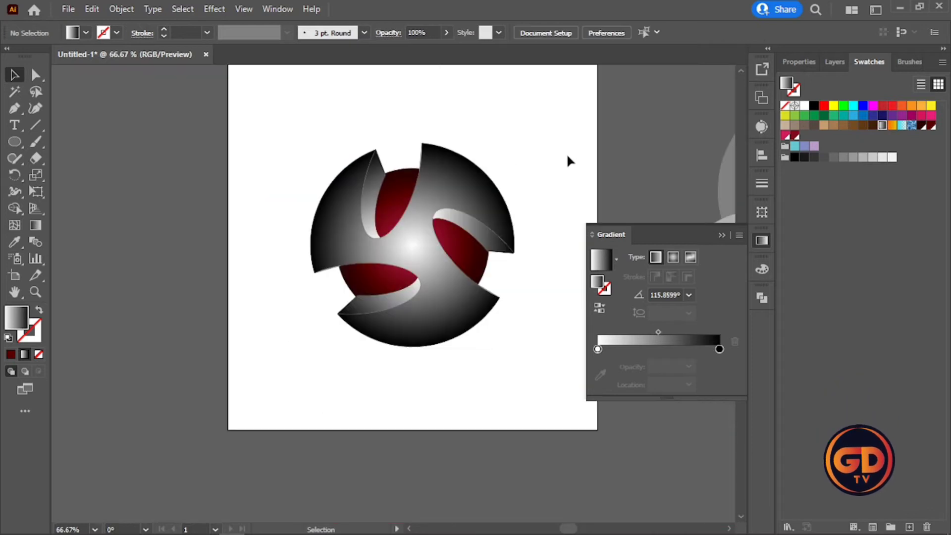
{"action": "left_click", "coordinate": [492, 250]}
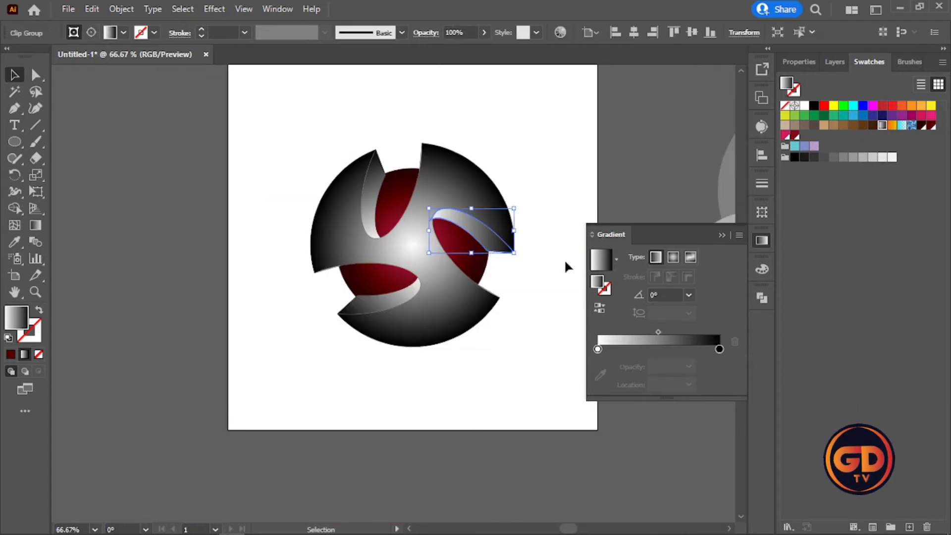
{"action": "left_click", "coordinate": [513, 165]}
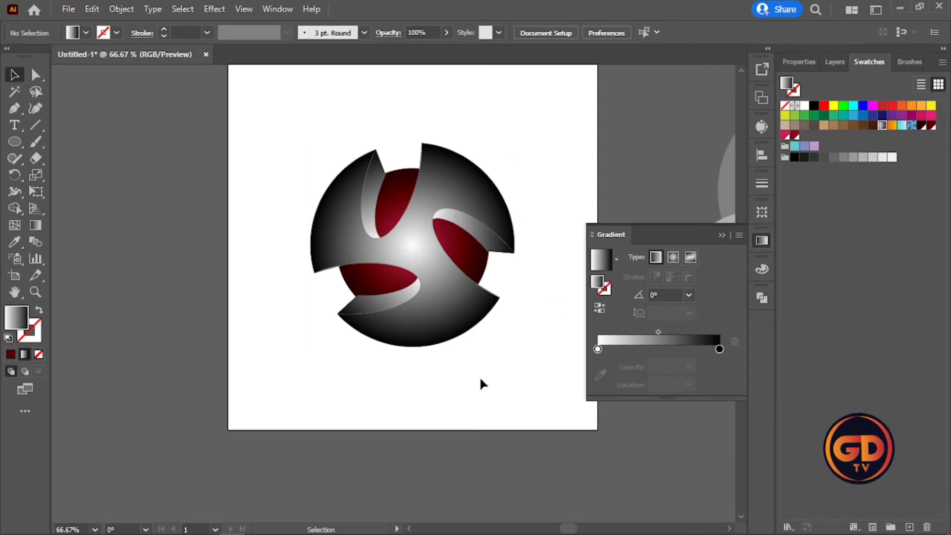
Duplicate the upper-left cut-out's gradient wall and offset the copy slightly to the right, at X about 204.3 px
{"action": "scroll", "coordinate": [439, 277], "scroll_direction": "up", "scroll_amount": 1}
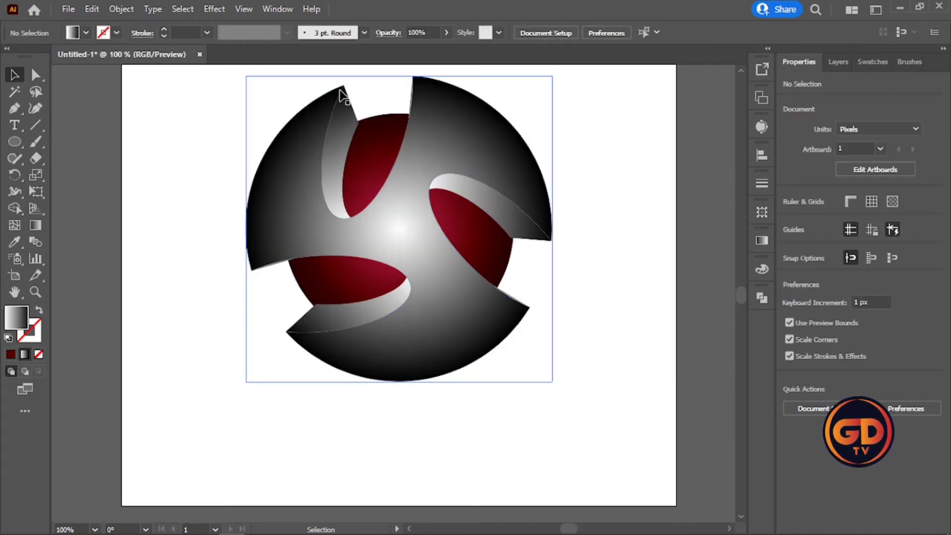
{"action": "scroll", "coordinate": [341, 113], "scroll_direction": "up", "scroll_amount": 4}
{"action": "left_click", "coordinate": [323, 198]}
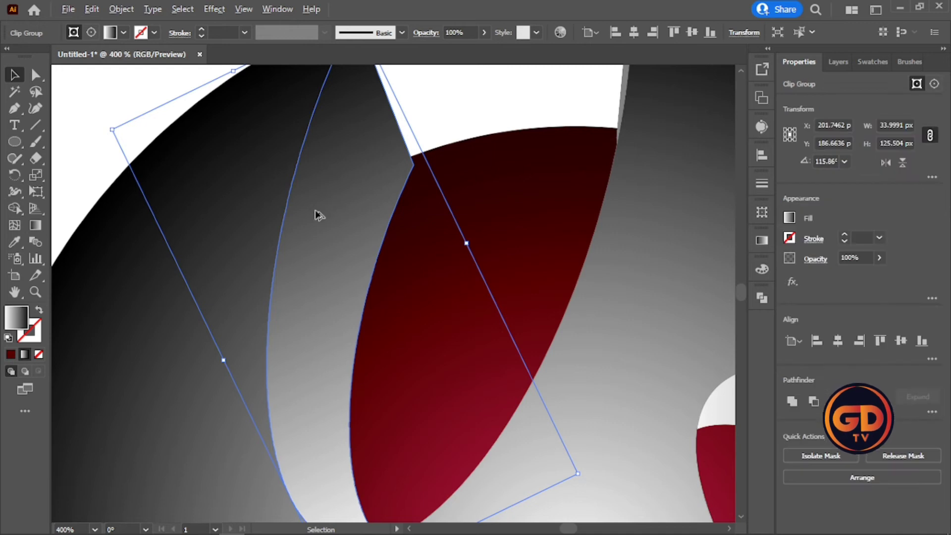
{"action": "left_click_drag", "start_coordinate": [322, 214], "coordinate": [324, 212]}
{"action": "scroll", "coordinate": [323, 211], "scroll_direction": "down", "scroll_amount": 1}
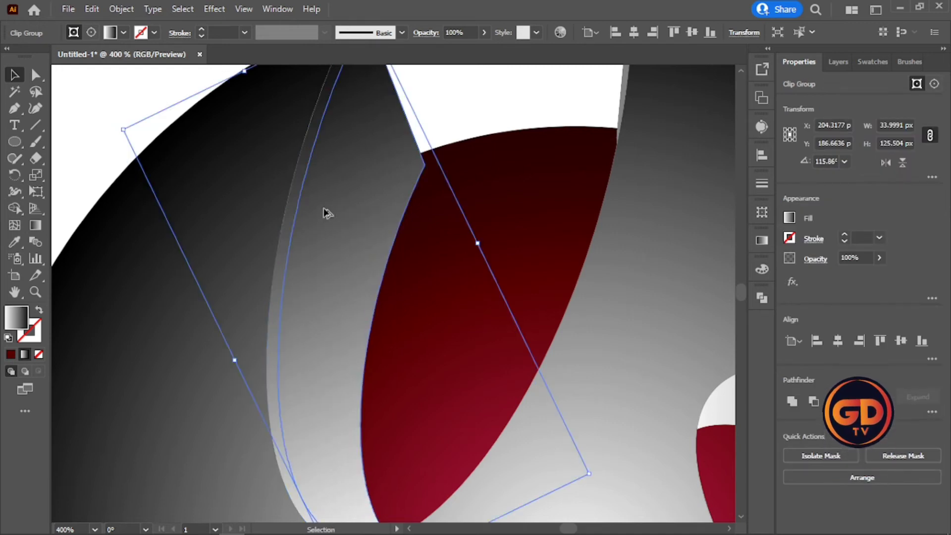
{"action": "left_click", "coordinate": [448, 99]}
{"action": "left_click", "coordinate": [363, 119]}
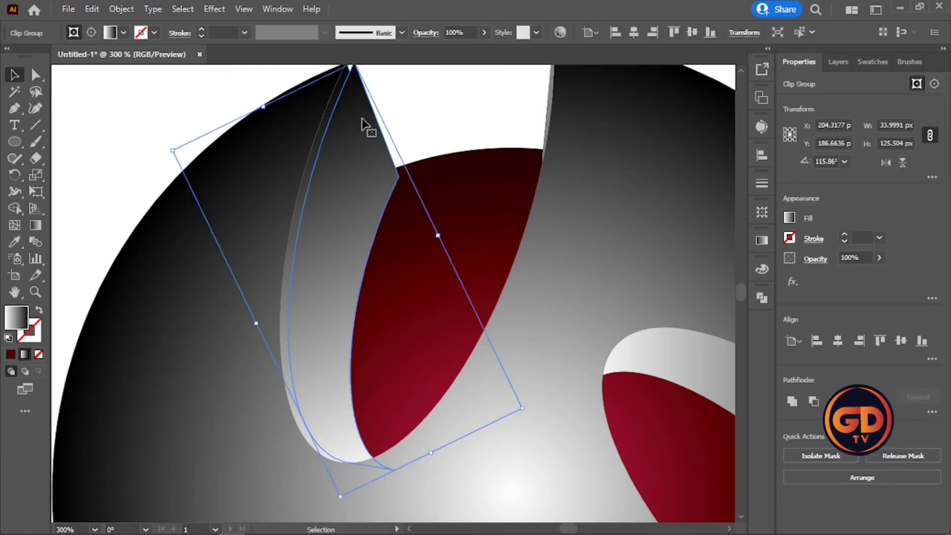
{"action": "left_click", "coordinate": [336, 109], "text": "shift"}
{"action": "left_click", "coordinate": [815, 402]}
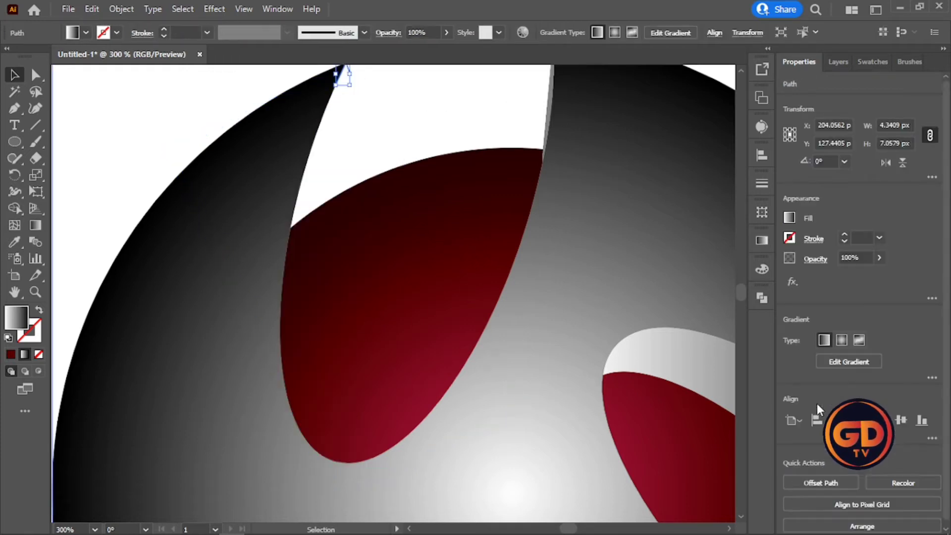
{"action": "key", "text": "ctrl+z"}
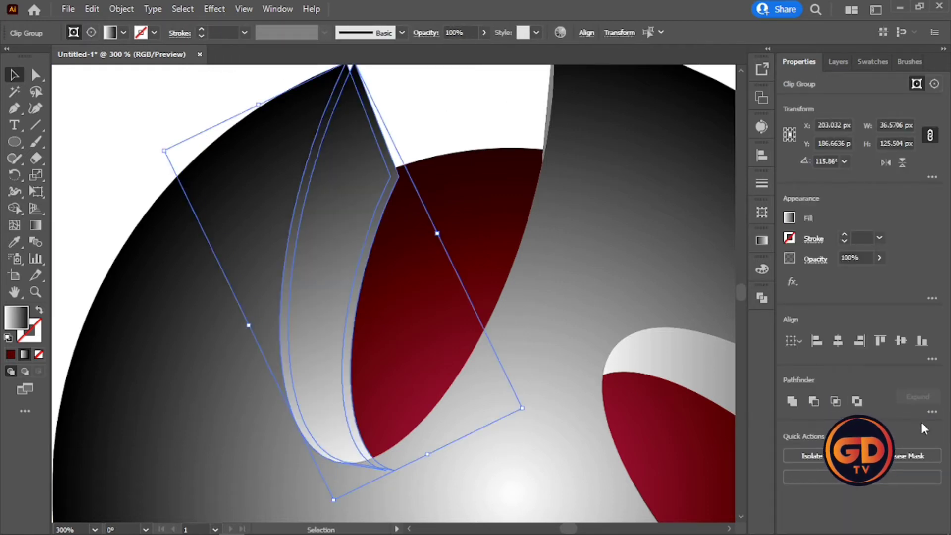
{"action": "left_click", "coordinate": [932, 411]}
{"action": "left_click", "coordinate": [923, 488]}
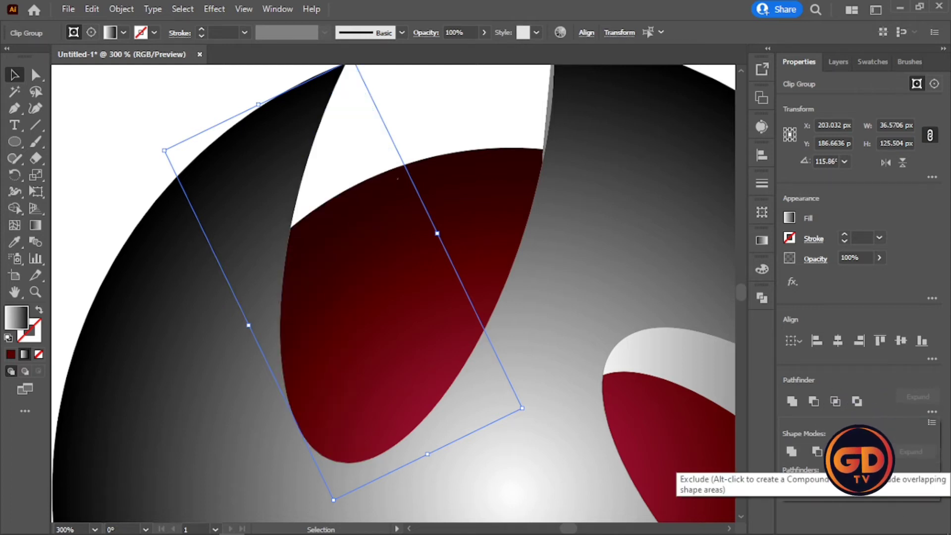
{"action": "key", "text": "ctrl+z"}
{"action": "key", "text": "ctrl+z"}
{"action": "left_click", "coordinate": [427, 83]}
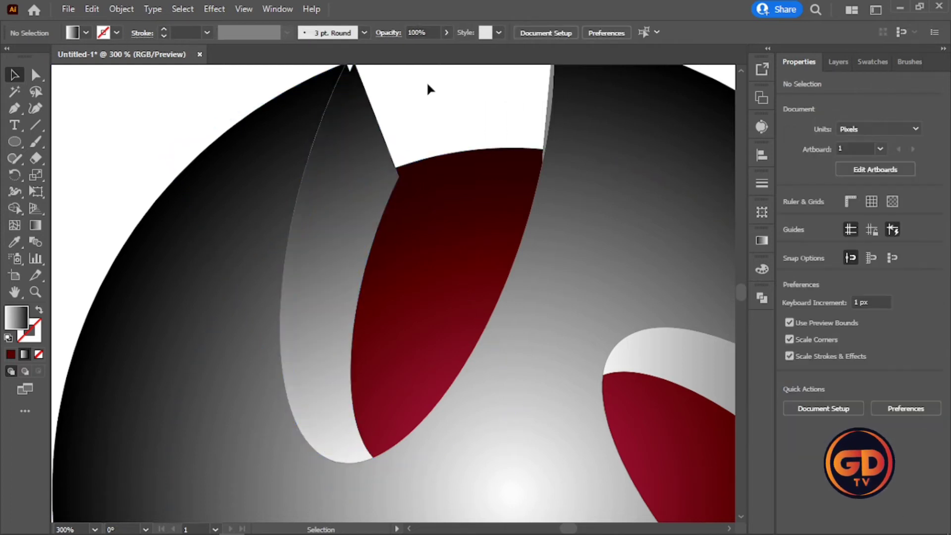
{"action": "left_click_drag", "start_coordinate": [411, 75], "coordinate": [350, 106]}
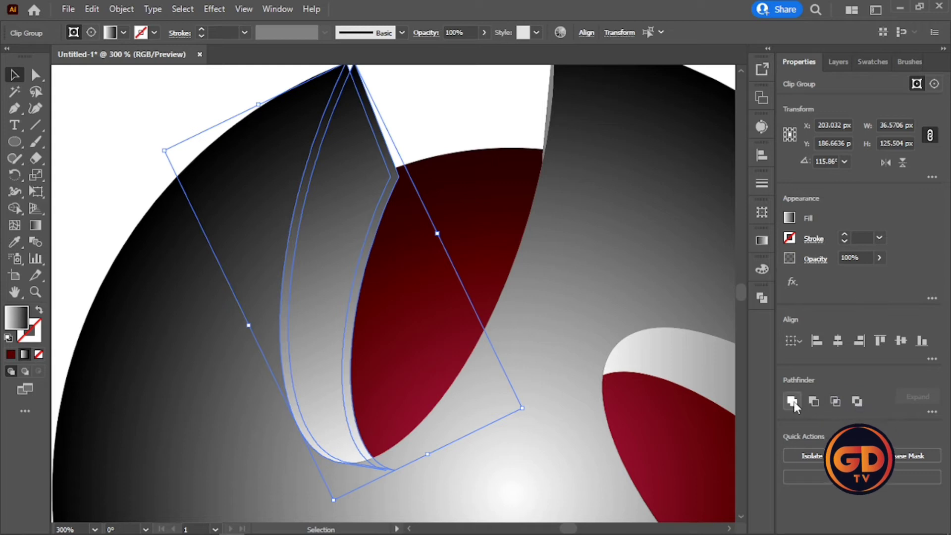
{"action": "left_click", "coordinate": [839, 402]}
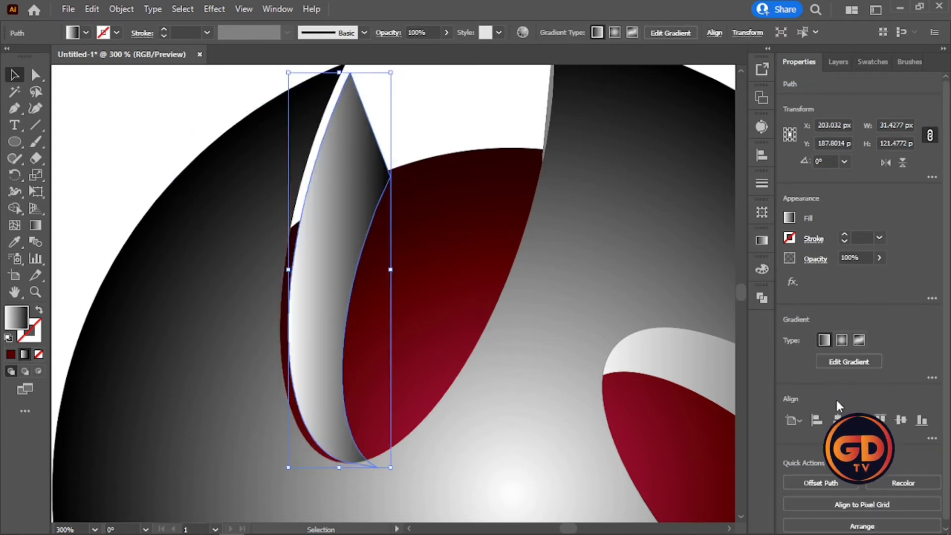
{"action": "key", "text": "ctrl+z"}
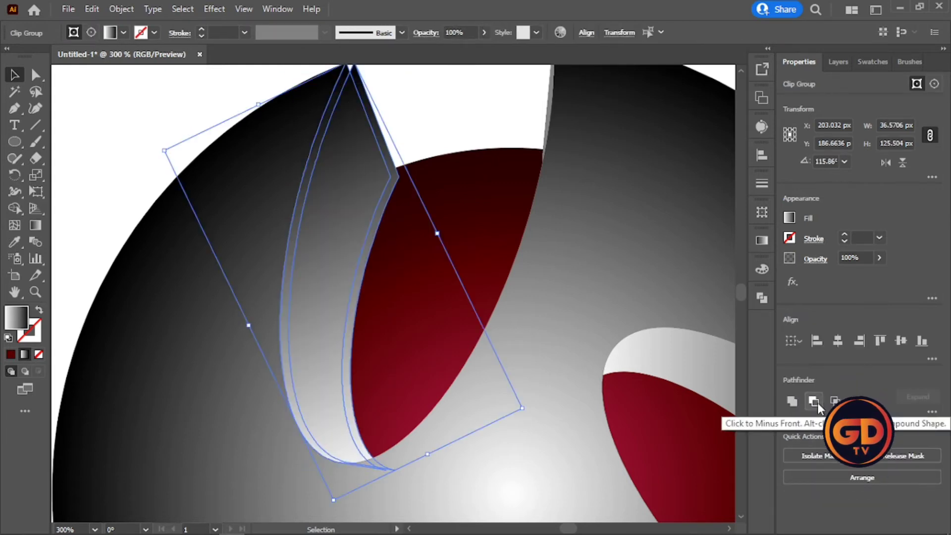
{"action": "left_click", "coordinate": [815, 402]}
{"action": "key", "text": "ctrl+z"}
Divide the two overlapping upper-left walls with Pathfinder and ungroup the resulting pieces
{"action": "left_click", "coordinate": [933, 412]}
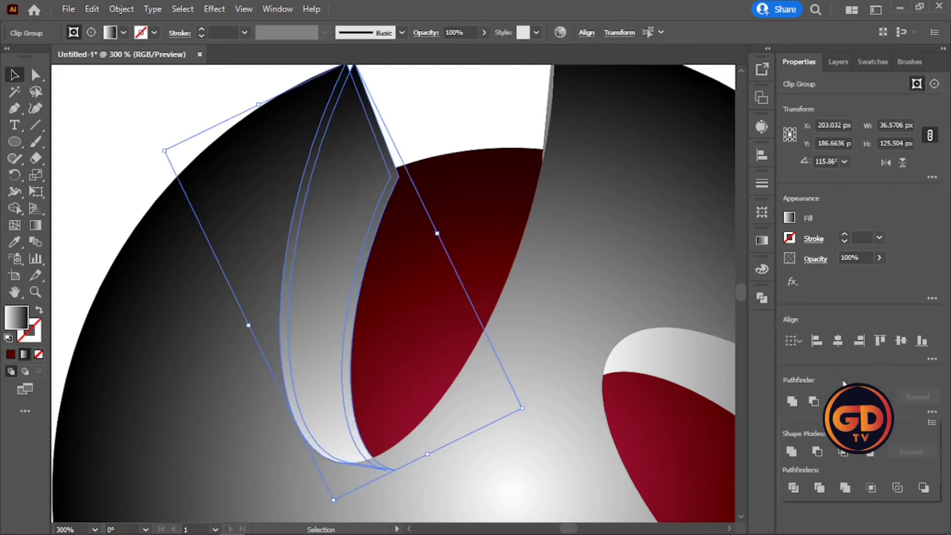
{"action": "left_click", "coordinate": [793, 488]}
{"action": "left_click", "coordinate": [416, 96]}
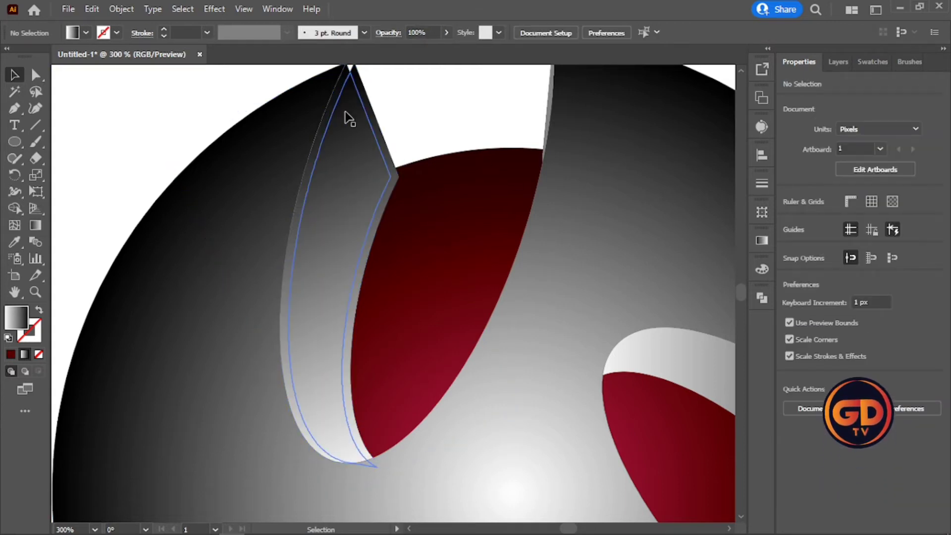
{"action": "left_click", "coordinate": [370, 109]}
{"action": "right_click", "coordinate": [370, 106]}
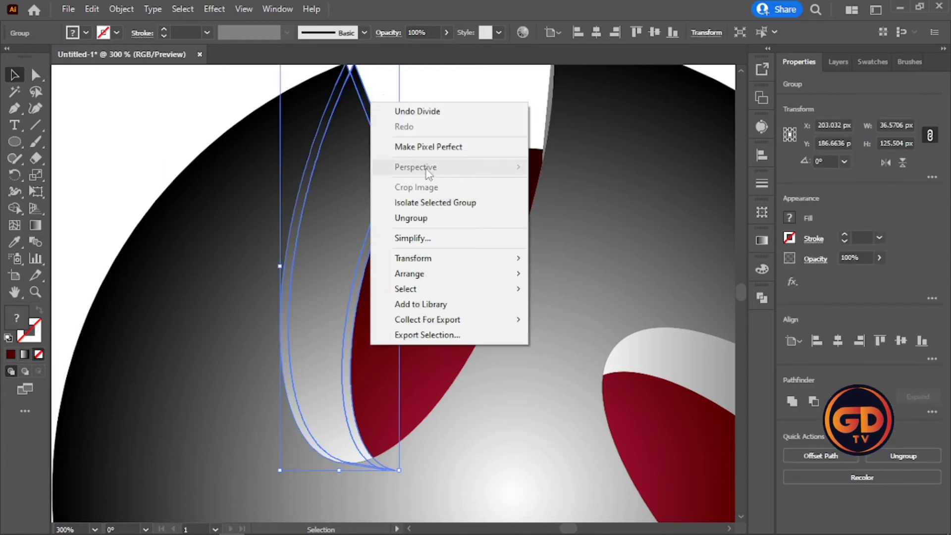
{"action": "left_click", "coordinate": [401, 216]}
Delete the thin sliver sticking out along the right-hand edge of the divided upper-left wall
{"action": "left_click", "coordinate": [441, 106]}
{"action": "left_click", "coordinate": [372, 118]}
{"action": "key", "text": "Delete"}
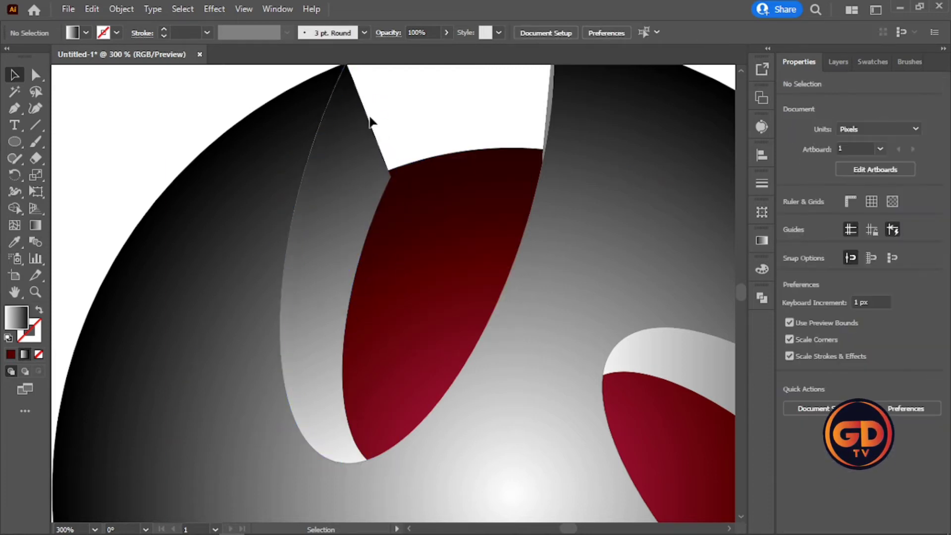
Redraw the linear white-to-black gradient on the upper-left wall's thin rim downwards, at about -89.3°
{"action": "left_click", "coordinate": [327, 121]}
{"action": "left_click", "coordinate": [762, 240]}
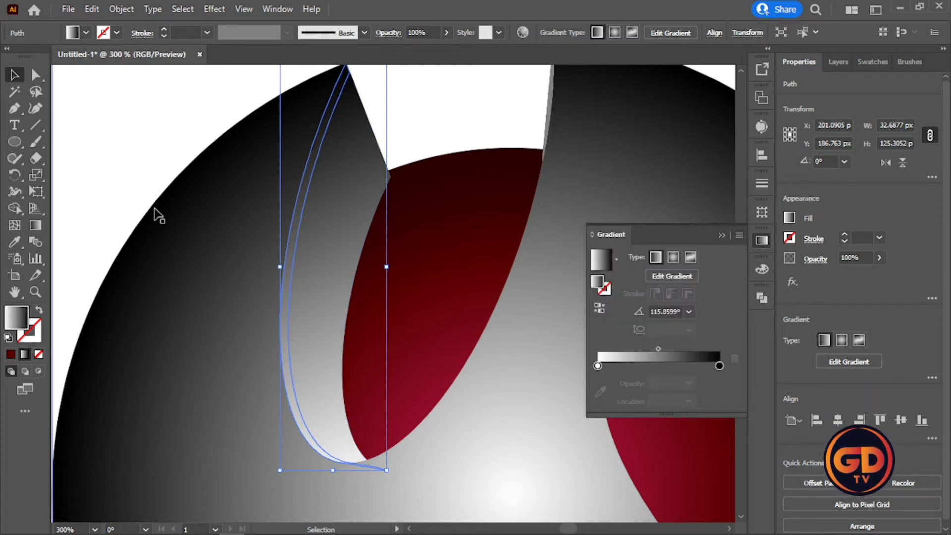
{"action": "key", "text": "g"}
{"action": "left_click_drag", "start_coordinate": [308, 127], "coordinate": [389, 421]}
{"action": "left_click_drag", "start_coordinate": [297, 69], "coordinate": [300, 243]}
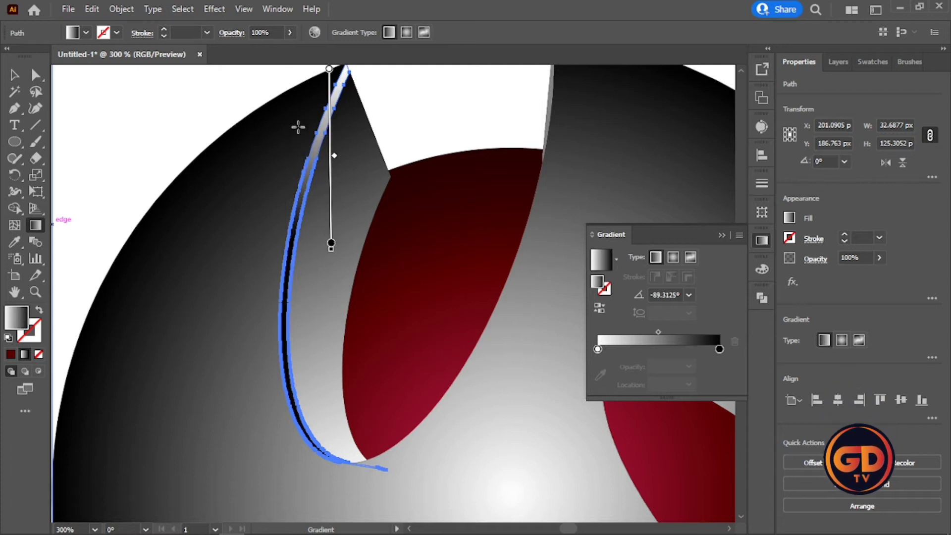
{"action": "left_click", "coordinate": [15, 75]}
{"action": "left_click", "coordinate": [149, 127]}
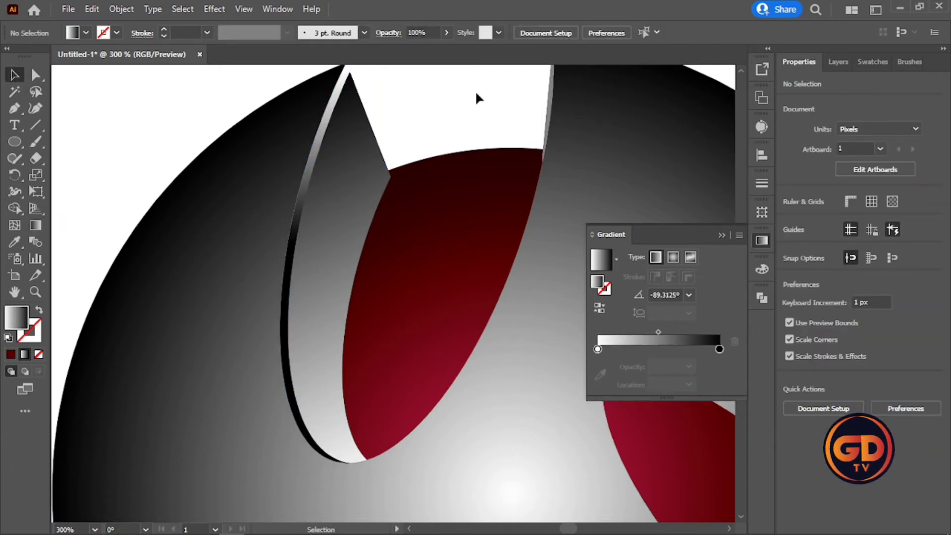
{"action": "scroll", "coordinate": [453, 118], "scroll_direction": "down", "scroll_amount": 3}
{"action": "scroll", "coordinate": [577, 67], "scroll_direction": "up", "scroll_amount": 1}
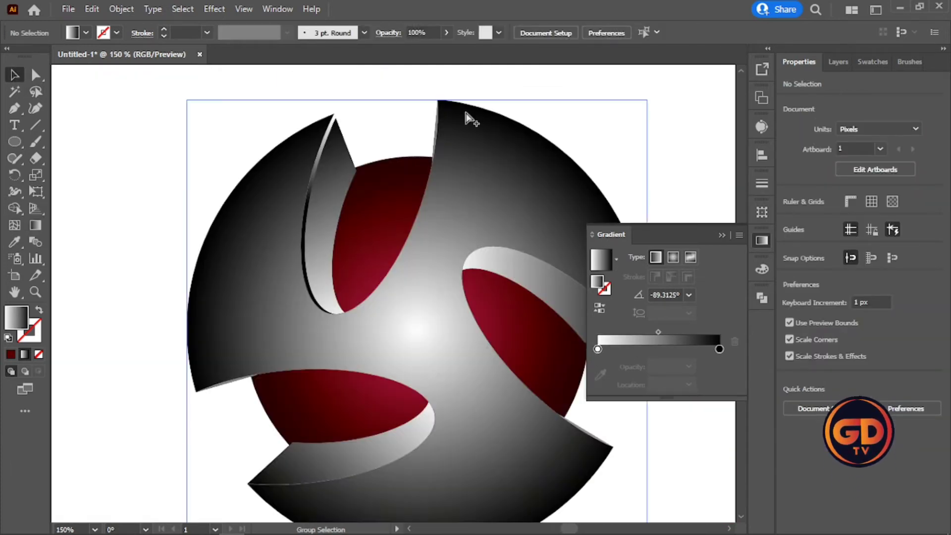
{"action": "scroll", "coordinate": [417, 100], "scroll_direction": "up", "scroll_amount": 1}
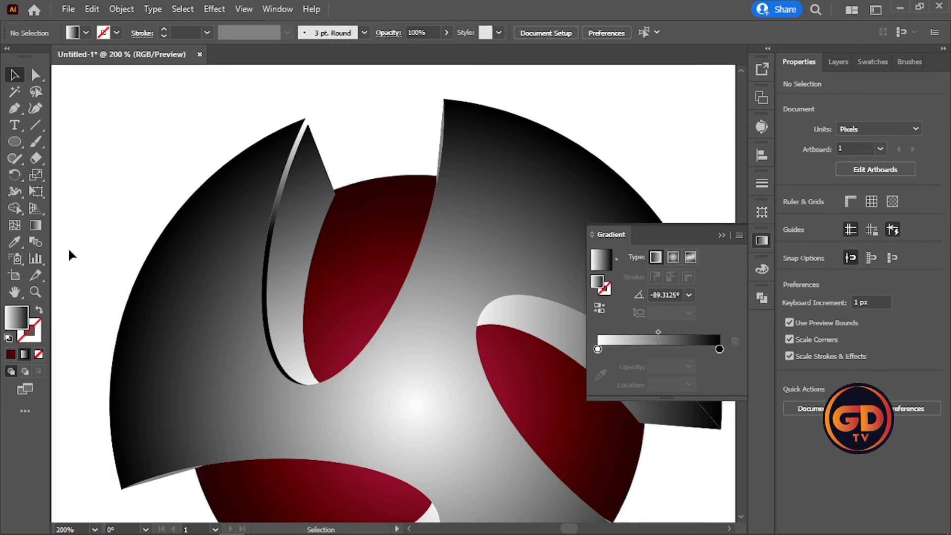
{"action": "key", "text": "g"}
{"action": "left_click", "coordinate": [256, 147]}
{"action": "key", "text": "v"}
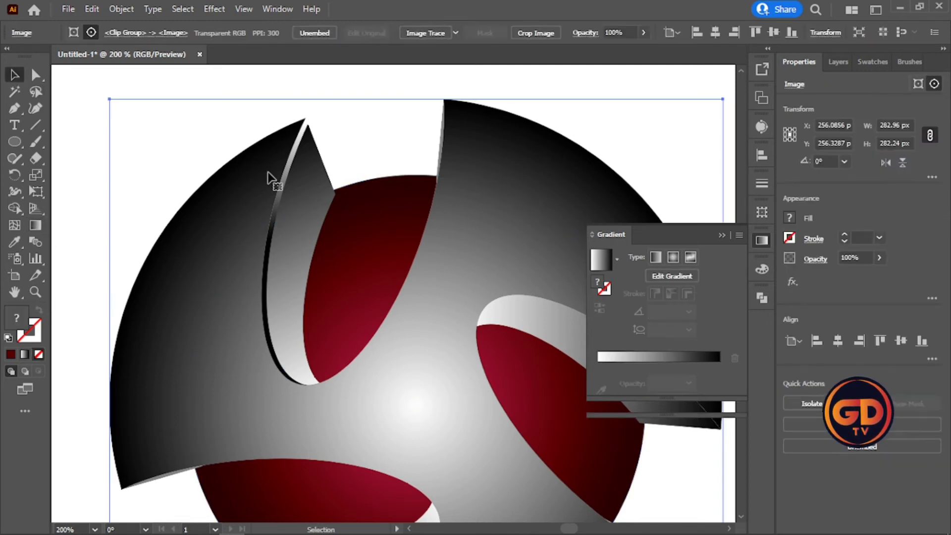
{"action": "left_click", "coordinate": [218, 77]}
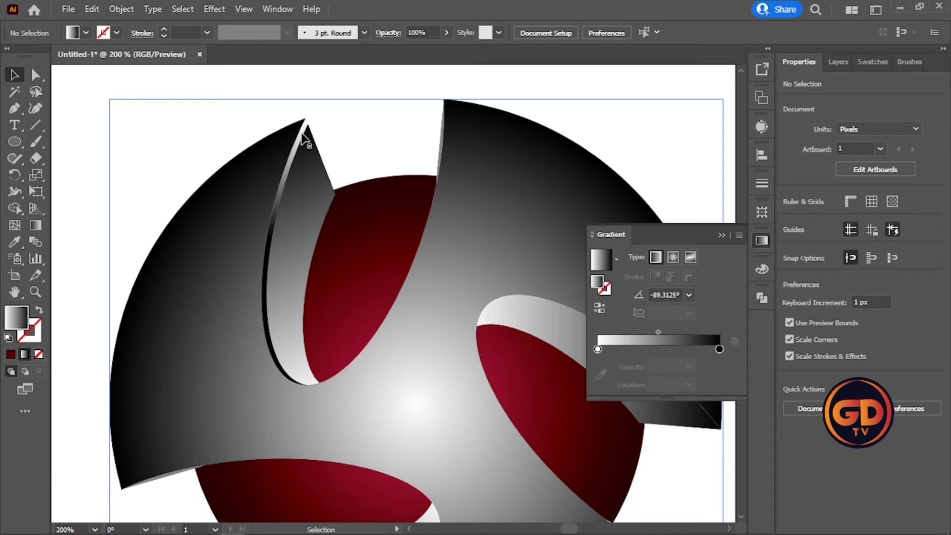
Give the upper-left wall's thin rim a radial white-to-black gradient running down along the curve at about -64.6°
{"action": "left_click", "coordinate": [266, 251]}
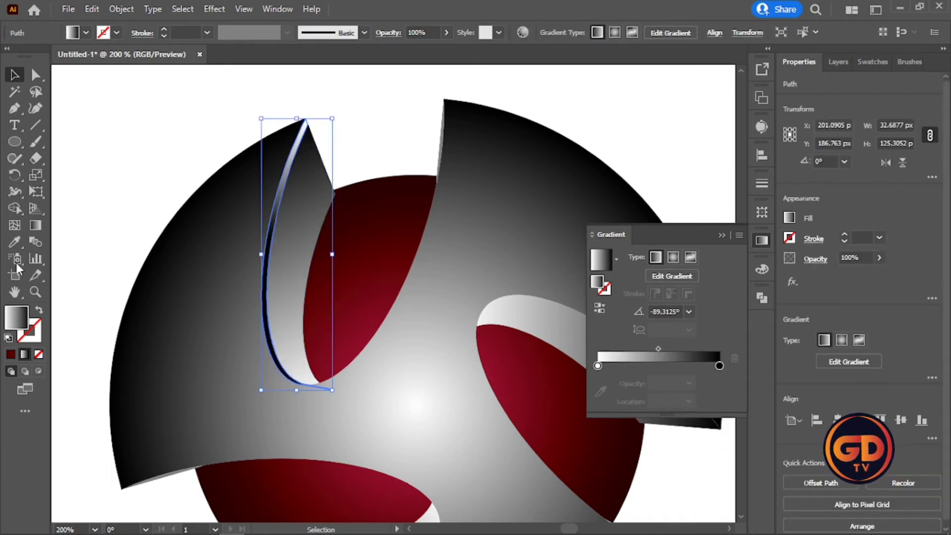
{"action": "left_click", "coordinate": [35, 225]}
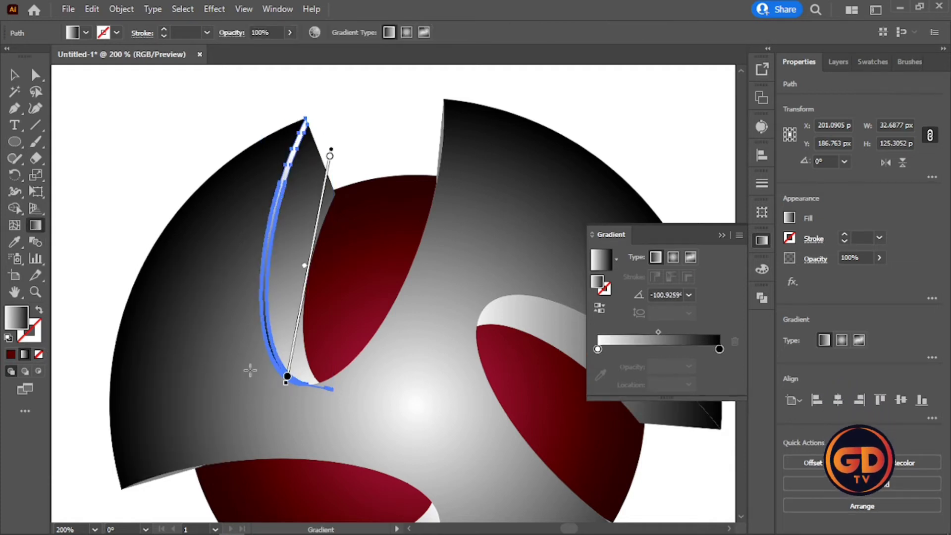
{"action": "left_click", "coordinate": [673, 257]}
{"action": "left_click_drag", "start_coordinate": [287, 135], "coordinate": [274, 399]}
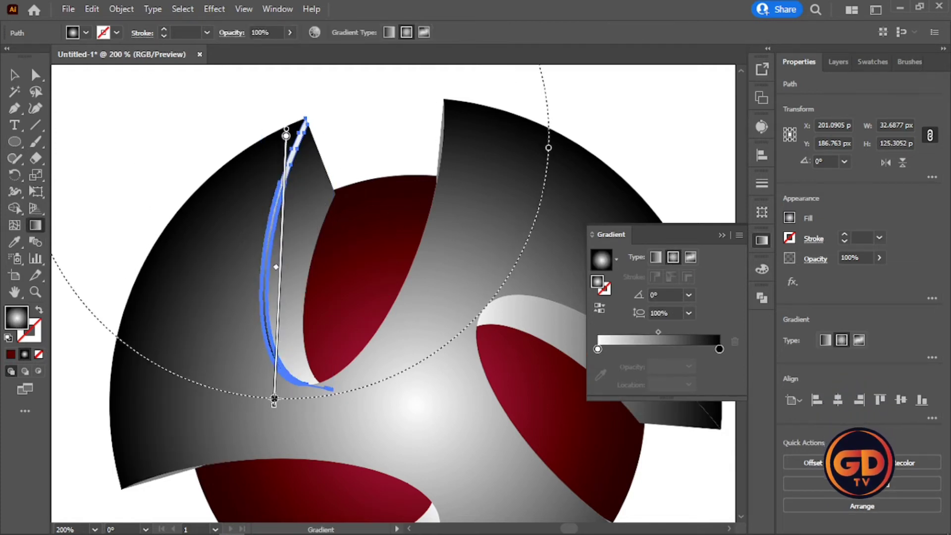
{"action": "left_click_drag", "start_coordinate": [253, 234], "coordinate": [352, 442]}
{"action": "key", "text": "v"}
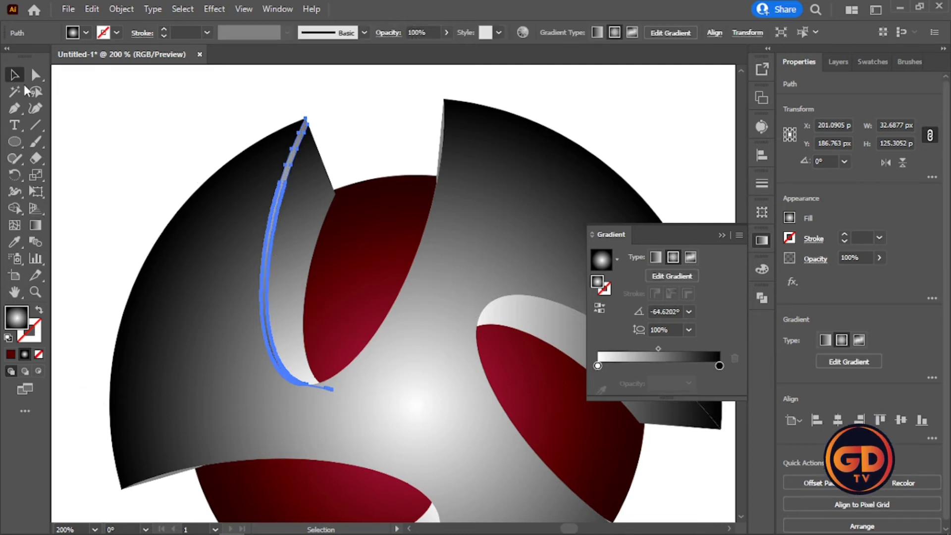
{"action": "left_click", "coordinate": [102, 118]}
{"action": "scroll", "coordinate": [416, 198], "scroll_direction": "down", "scroll_amount": 3}
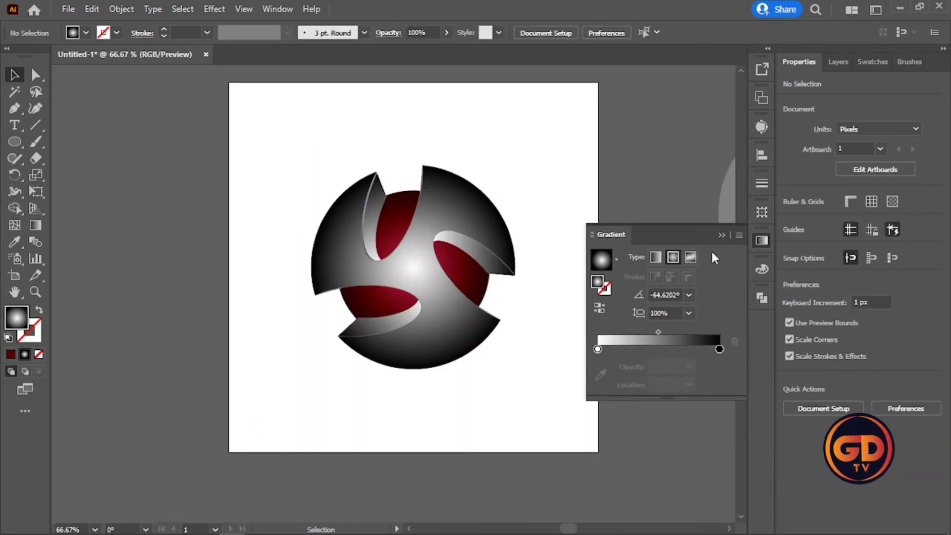
{"action": "left_click", "coordinate": [721, 235]}
Duplicate the right-hand cut-out's wall slightly down and to the left, then divide the two overlapping walls with Pathfinder
{"action": "scroll", "coordinate": [455, 259], "scroll_direction": "up", "scroll_amount": 2}
{"action": "left_click", "coordinate": [515, 263]}
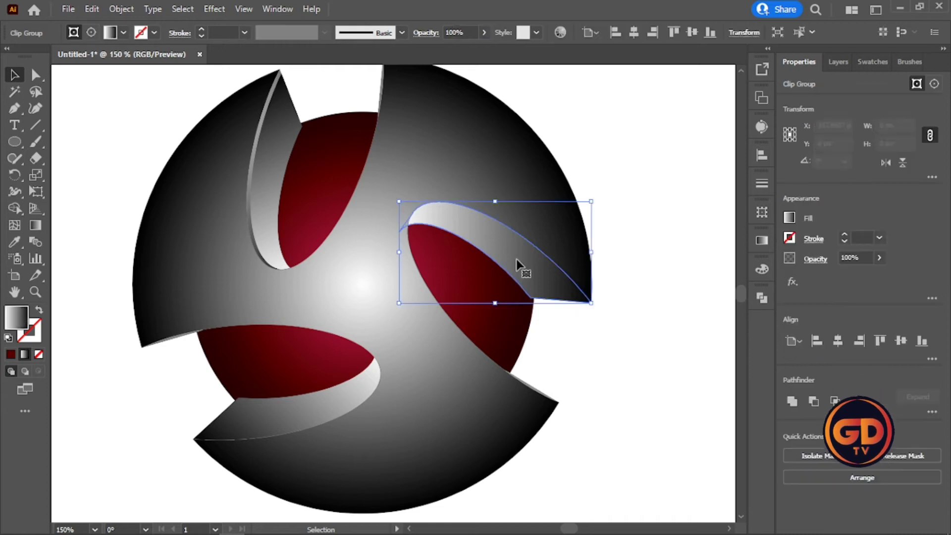
{"action": "left_click_drag", "start_coordinate": [525, 266], "coordinate": [526, 268]}
{"action": "scroll", "coordinate": [641, 272], "scroll_direction": "up", "scroll_amount": 3}
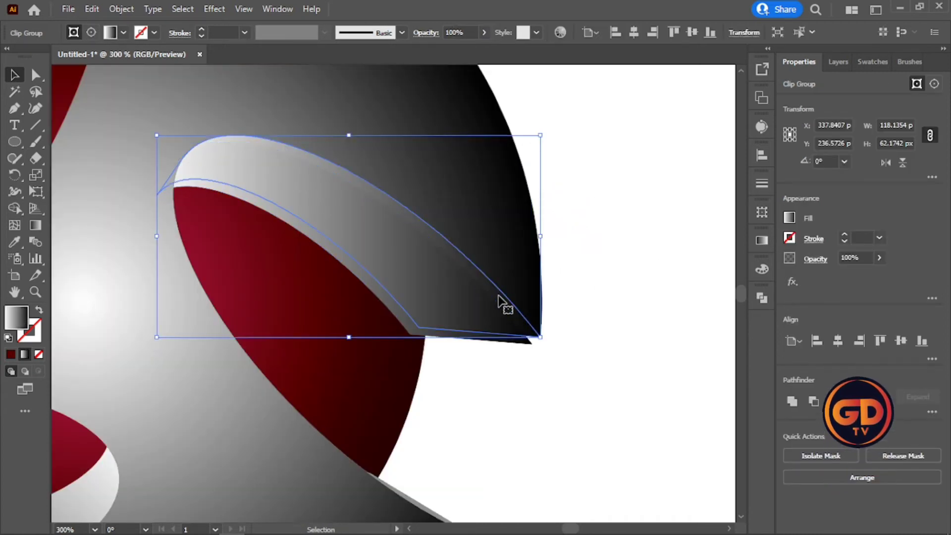
{"action": "left_click", "coordinate": [483, 306], "text": "shift"}
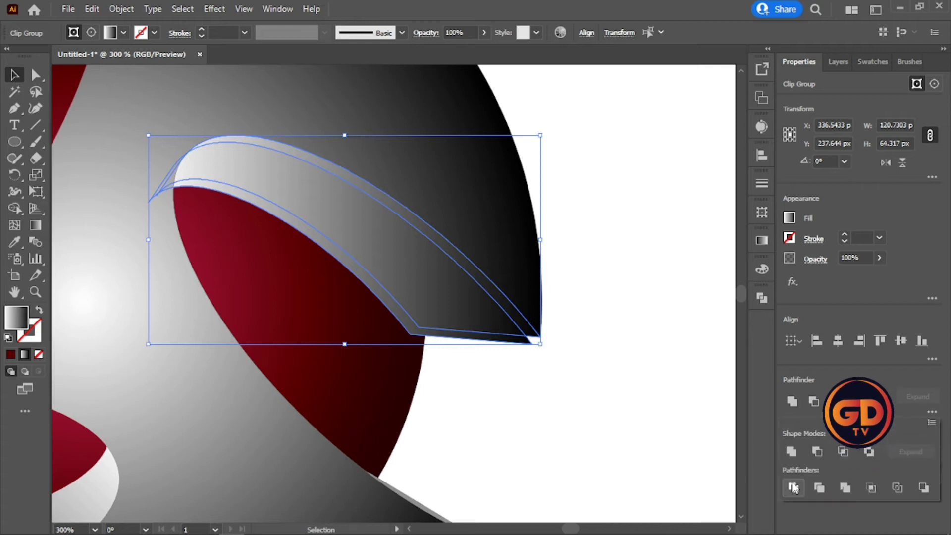
{"action": "left_click", "coordinate": [793, 488]}
Ungroup the divided pieces of the right-hand wall and delete the sliver along its lower edge
{"action": "left_click", "coordinate": [619, 361]}
{"action": "right_click", "coordinate": [424, 323]}
{"action": "left_click", "coordinate": [476, 202]}
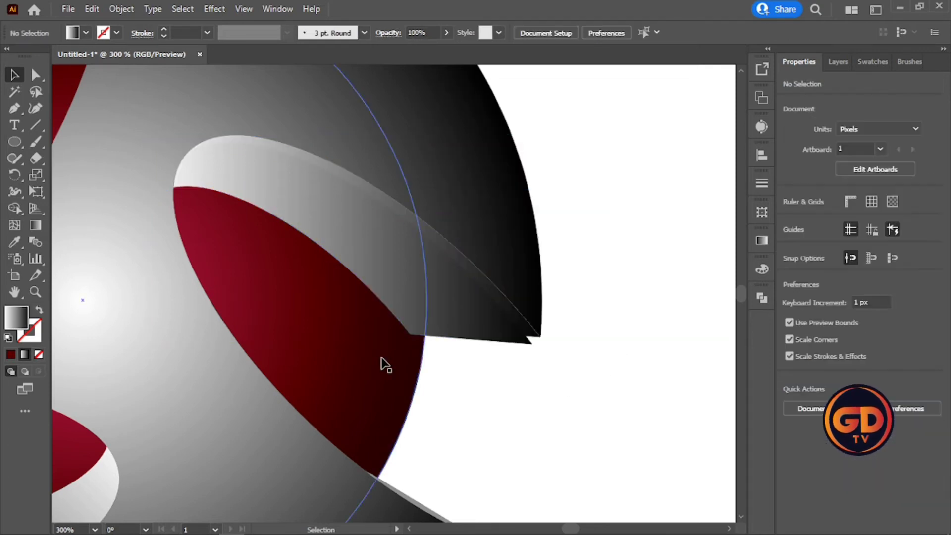
{"action": "left_click", "coordinate": [414, 330]}
{"action": "key", "text": "Delete"}
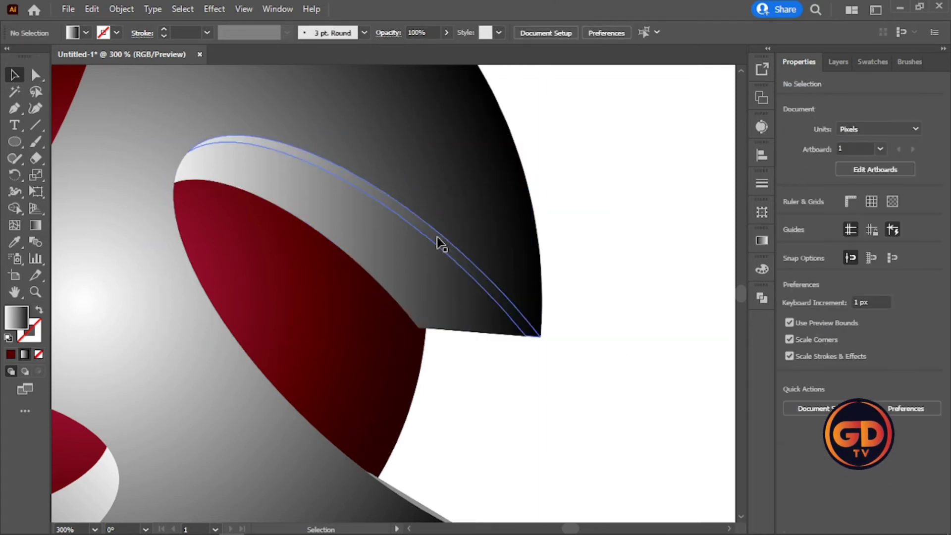
Apply a fill sampled with the Eyedropper near the upper-left wall's rim to the thin upper rim of the right-hand wall
{"action": "left_click", "coordinate": [440, 245]}
{"action": "scroll", "coordinate": [444, 252], "scroll_direction": "down", "scroll_amount": 2}
{"action": "key", "text": "i"}
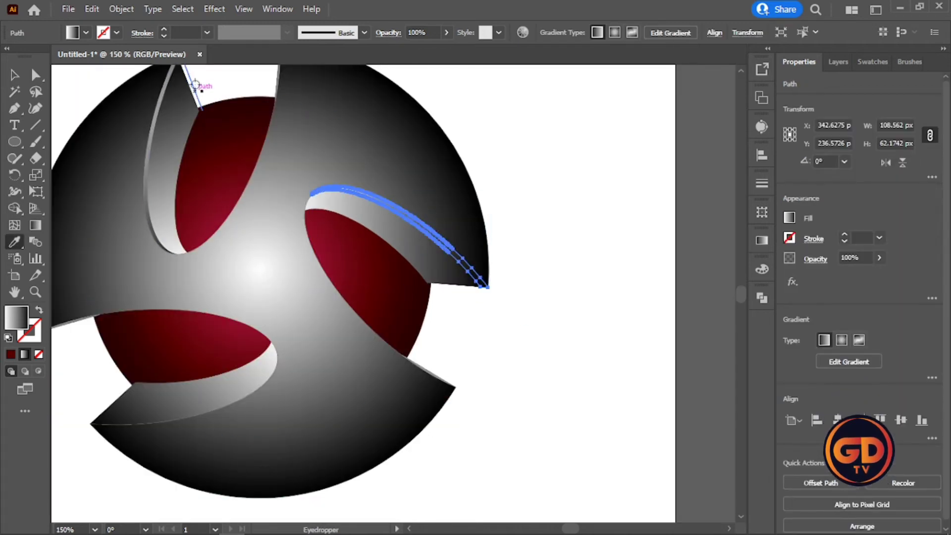
{"action": "left_click", "coordinate": [160, 98]}
{"action": "left_click", "coordinate": [15, 75]}
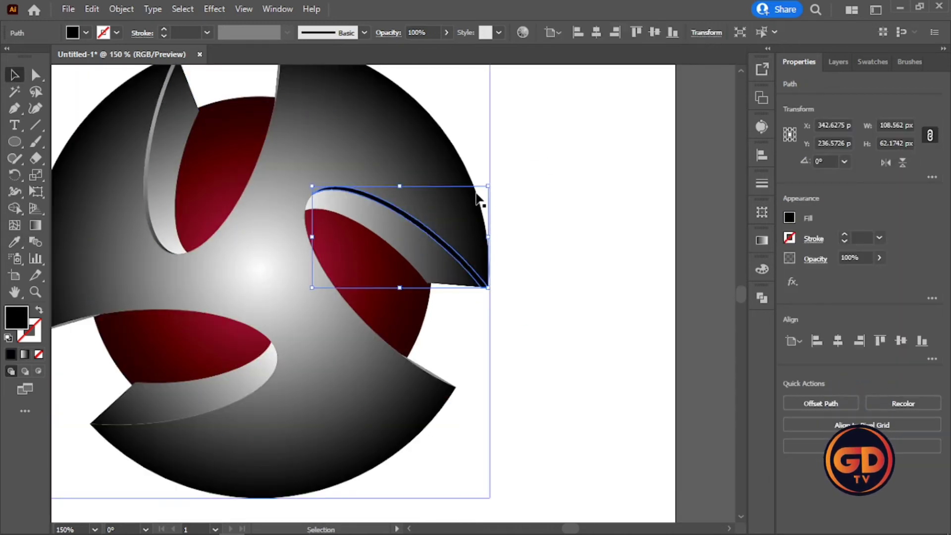
{"action": "left_click", "coordinate": [498, 194]}
Apply the radial gradient of the upper-left wall's rim to the thin upper rim of the right-hand wall with the Eyedropper
{"action": "left_click", "coordinate": [451, 252]}
{"action": "scroll", "coordinate": [454, 250], "scroll_direction": "up", "scroll_amount": 1}
{"action": "left_click", "coordinate": [450, 250]}
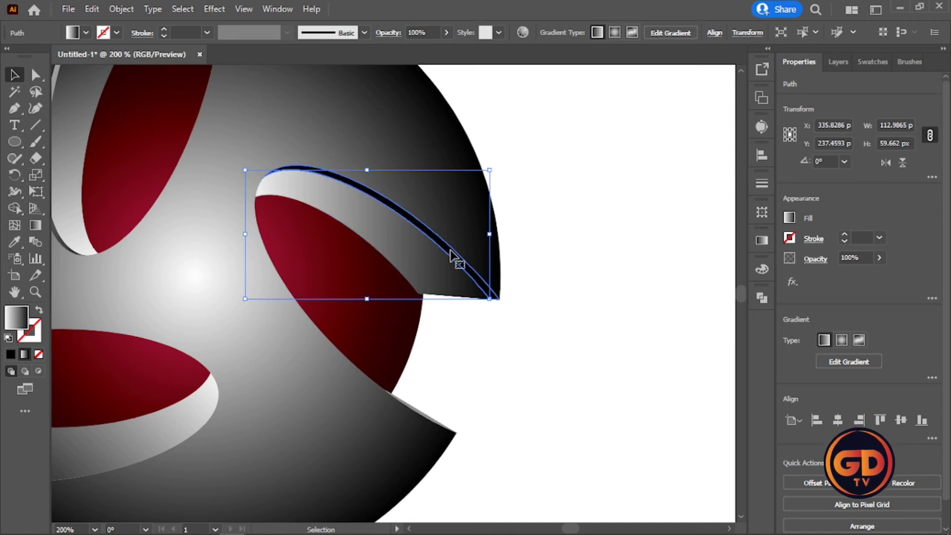
{"action": "left_click", "coordinate": [451, 252]}
{"action": "left_click", "coordinate": [14, 244]}
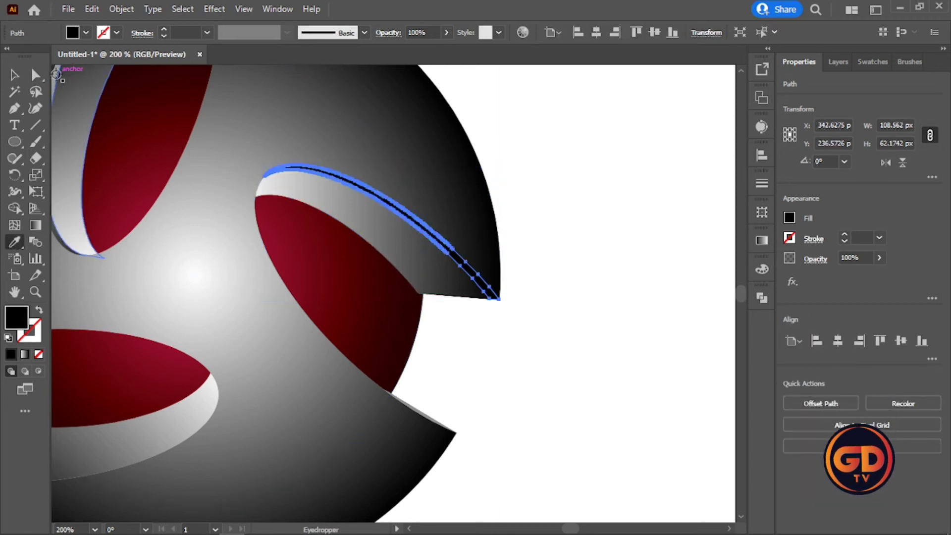
{"action": "scroll", "coordinate": [56, 73], "scroll_direction": "down", "scroll_amount": 5}
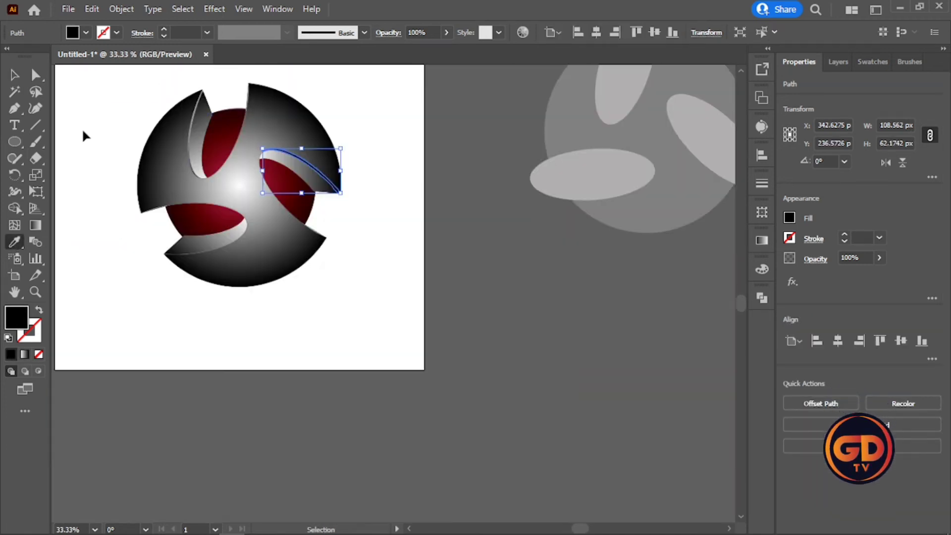
{"action": "scroll", "coordinate": [83, 132], "scroll_direction": "up", "scroll_amount": 10}
{"action": "left_click", "coordinate": [168, 130]}
{"action": "scroll", "coordinate": [167, 129], "scroll_direction": "down", "scroll_amount": 6}
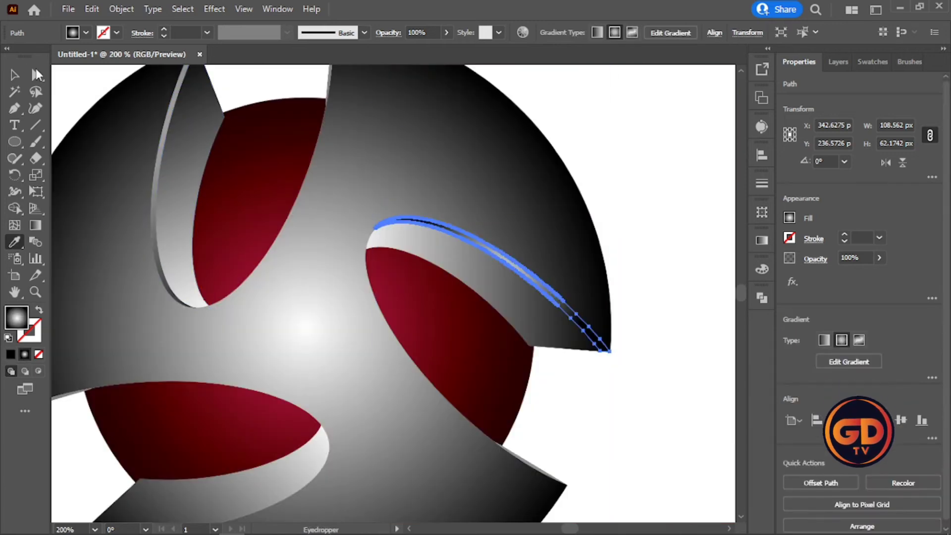
{"action": "key", "text": "v"}
{"action": "left_click", "coordinate": [625, 183]}
{"action": "scroll", "coordinate": [625, 181], "scroll_direction": "down", "scroll_amount": 3}
{"action": "scroll", "coordinate": [471, 352], "scroll_direction": "up", "scroll_amount": 2}
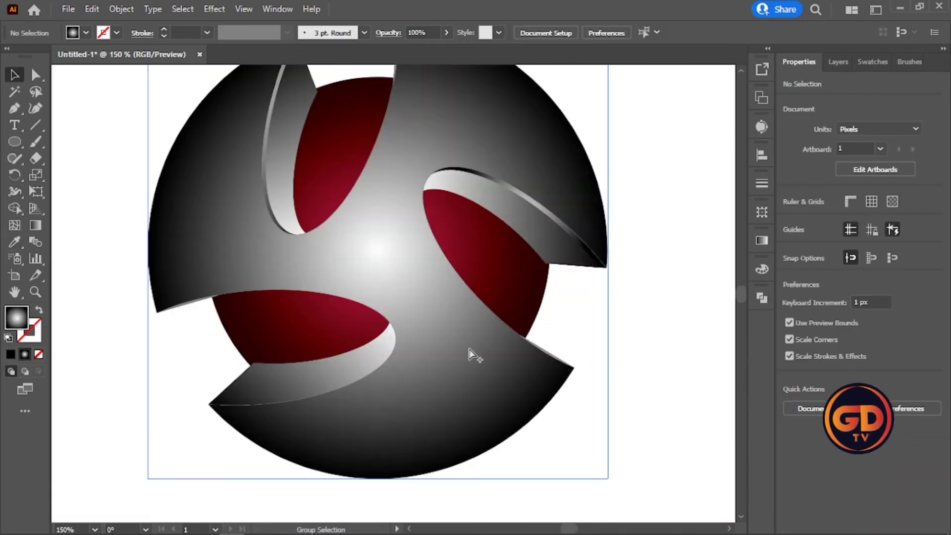
Duplicate the lower-left cut-out's wall slightly up and to the left, and divide the two overlapping walls with Pathfinder
{"action": "scroll", "coordinate": [244, 371], "scroll_direction": "up", "scroll_amount": 2}
{"action": "left_click", "coordinate": [236, 354]}
{"action": "left_click_drag", "start_coordinate": [236, 353], "coordinate": [230, 346]}
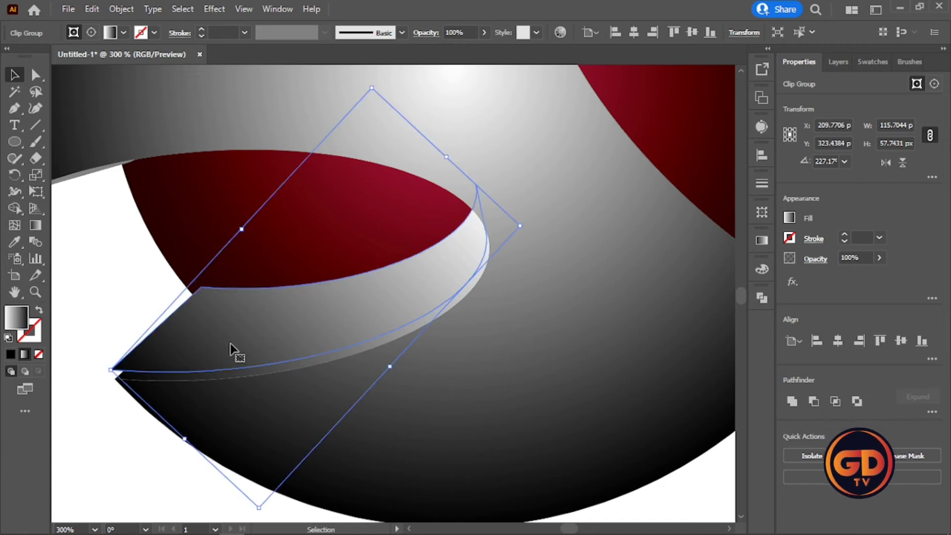
{"action": "left_click", "coordinate": [233, 379], "text": "shift"}
{"action": "left_click", "coordinate": [793, 488]}
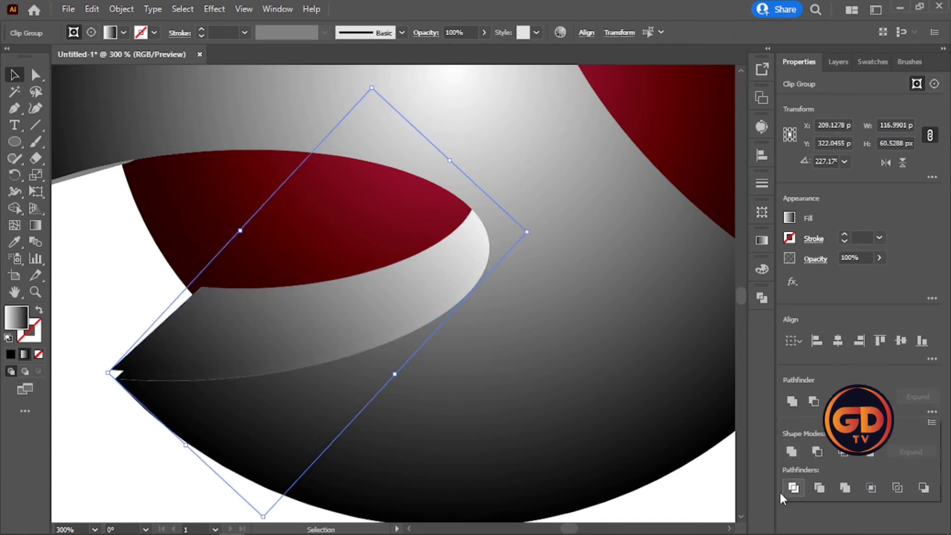
Ungroup the divided pieces of the lower-left wall and delete the sliver along its upper edge
{"action": "key", "text": "ctrl+shift+a"}
{"action": "right_click", "coordinate": [230, 355]}
{"action": "left_click", "coordinate": [282, 229]}
{"action": "key", "text": "ctrl+shift+a"}
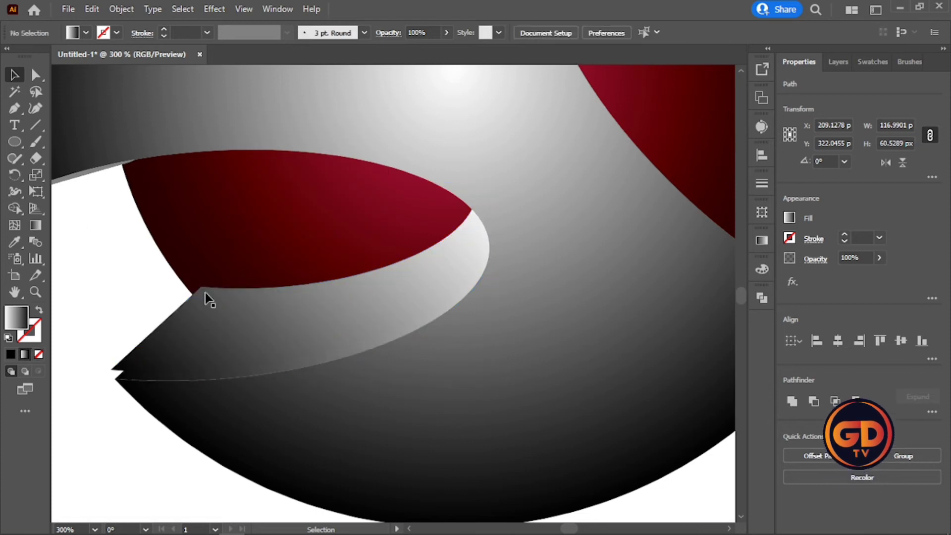
{"action": "left_click", "coordinate": [209, 300]}
{"action": "key", "text": "ctrl+shift+a"}
Apply the upper-left rim's radial gradient to the thin lower rim of the lower-left wall with the Eyedropper
{"action": "left_click", "coordinate": [203, 383]}
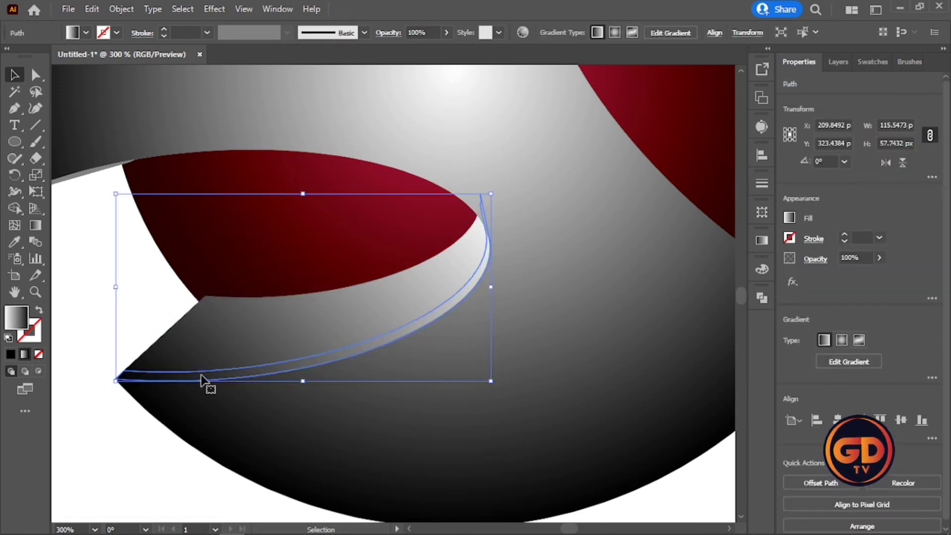
{"action": "scroll", "coordinate": [202, 382], "scroll_direction": "down", "scroll_amount": 2}
{"action": "left_click", "coordinate": [12, 241]}
{"action": "scroll", "coordinate": [201, 127], "scroll_direction": "up", "scroll_amount": 4}
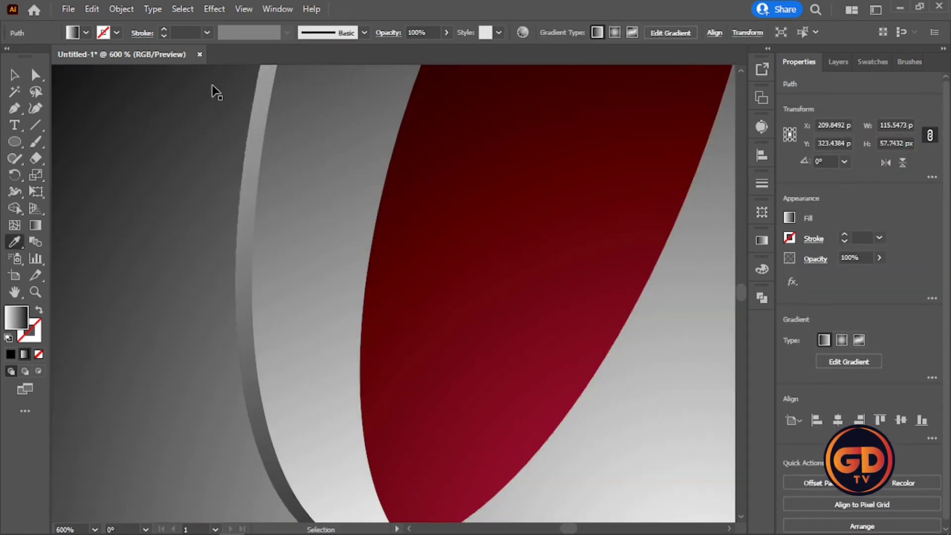
{"action": "scroll", "coordinate": [261, 233], "scroll_direction": "down", "scroll_amount": 5}
{"action": "left_click", "coordinate": [14, 75]}
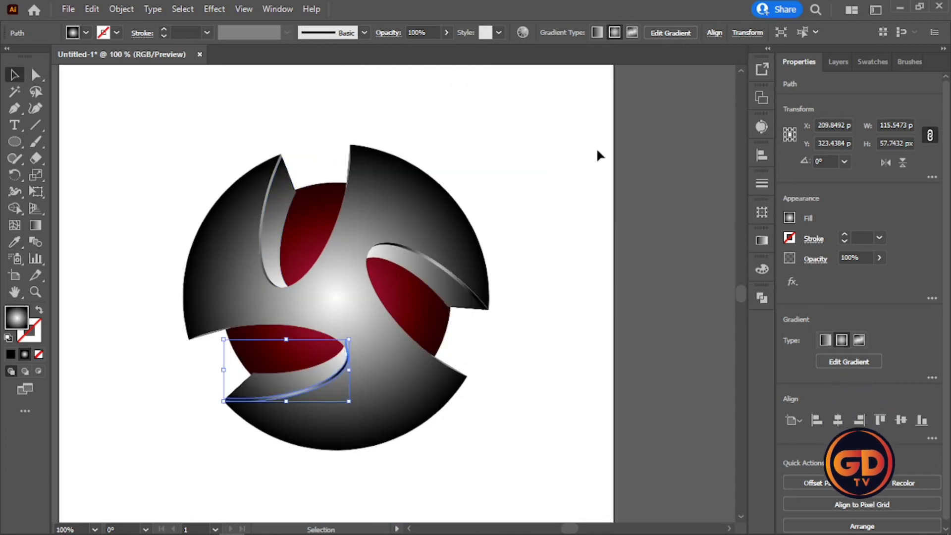
{"action": "left_click", "coordinate": [575, 152]}
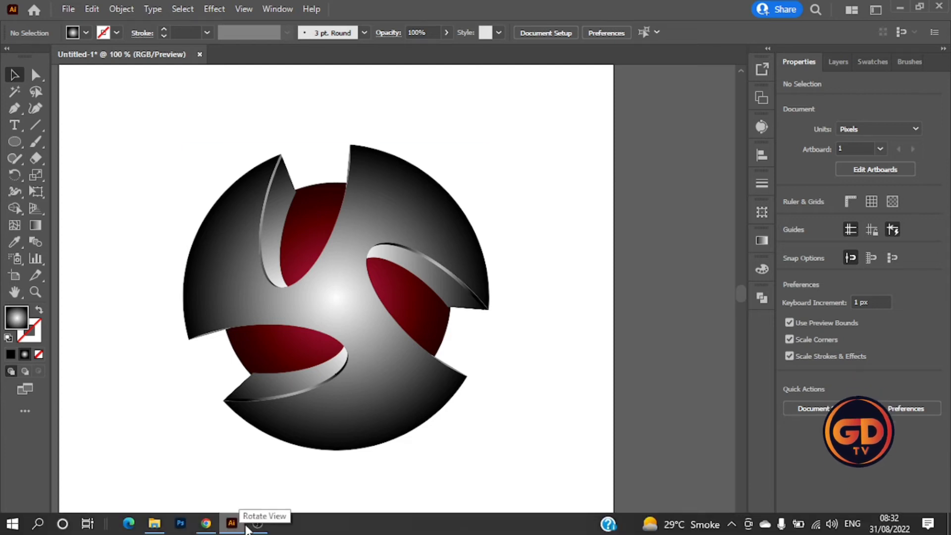
{"action": "left_click", "coordinate": [257, 529]}
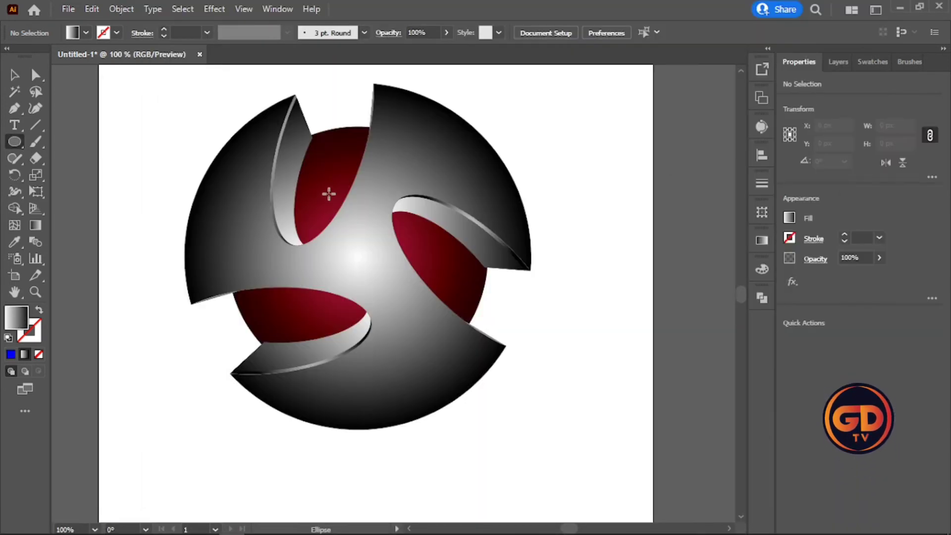
Draw an ellipse about 40 by 82 px over the red area of the upper cut-out, rotated to about 340° to follow the opening
{"action": "left_click_drag", "start_coordinate": [320, 139], "coordinate": [364, 226]}
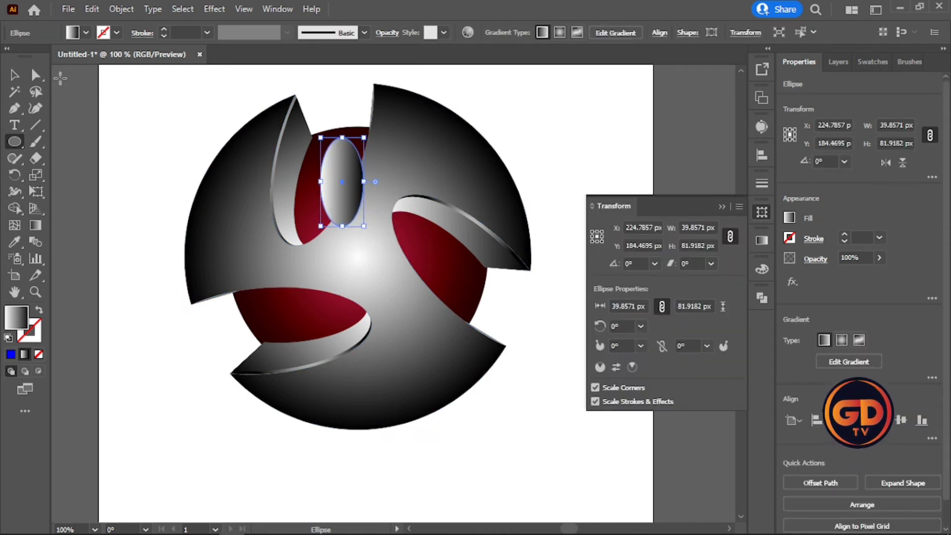
{"action": "left_click", "coordinate": [14, 77]}
{"action": "left_click_drag", "start_coordinate": [367, 134], "coordinate": [346, 155]}
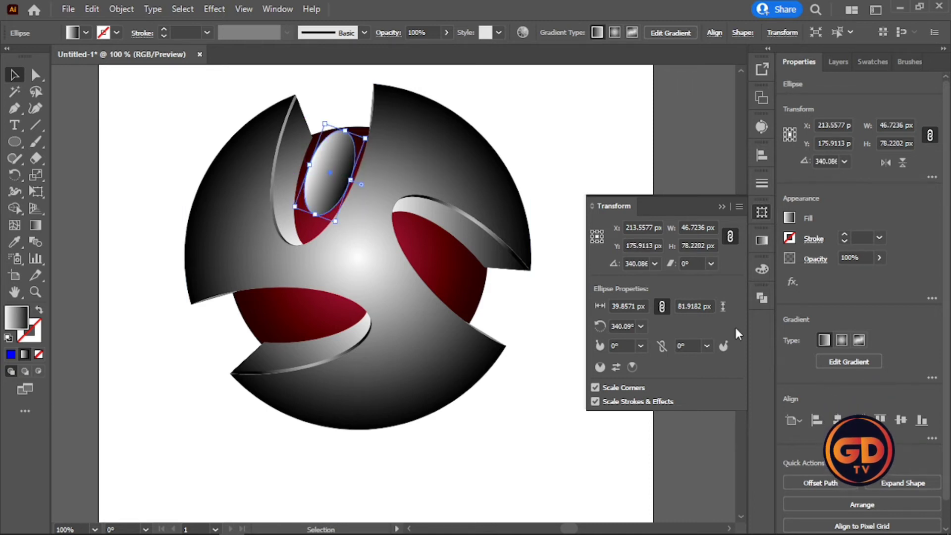
Change the ellipse gradient's black end stop to near-white and set that stop's opacity to 0%
{"action": "left_click", "coordinate": [764, 239]}
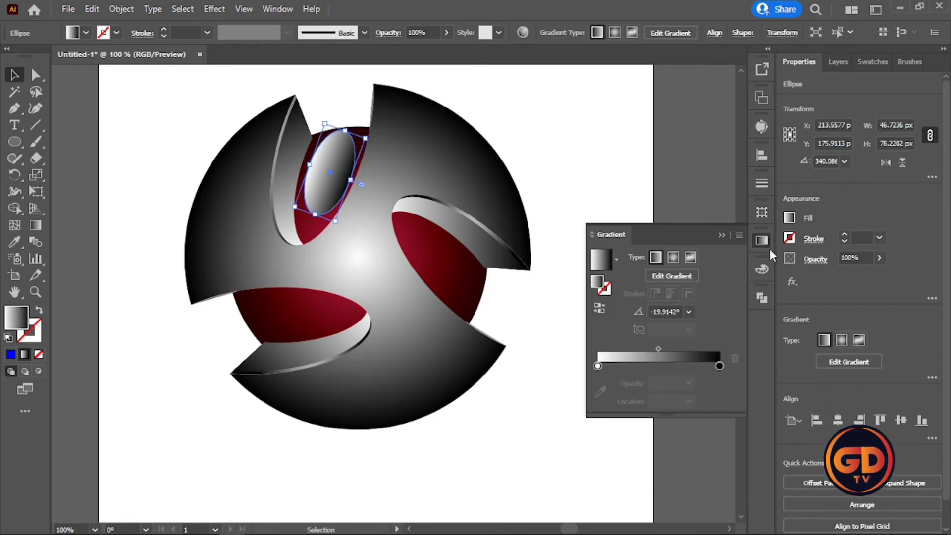
{"action": "double_click", "coordinate": [719, 366]}
{"action": "left_click", "coordinate": [668, 254]}
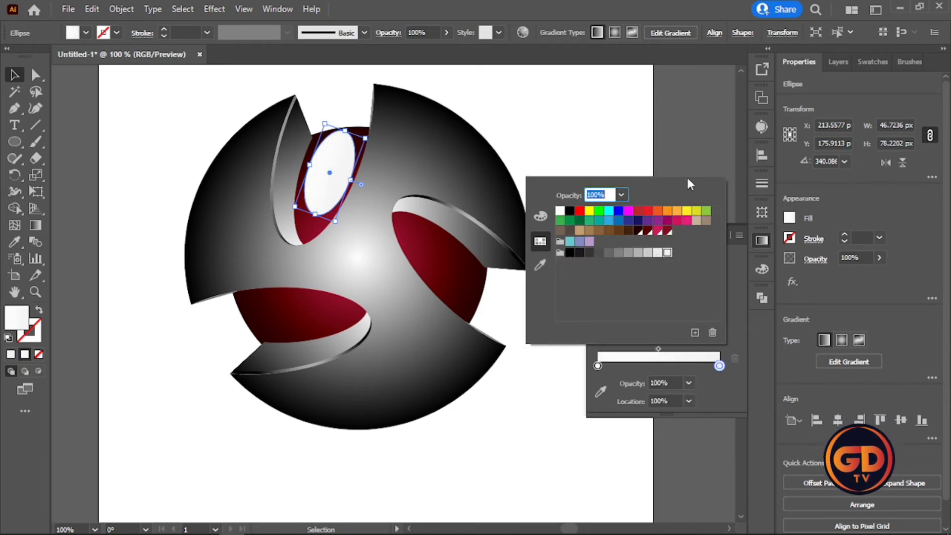
{"action": "left_click", "coordinate": [687, 382]}
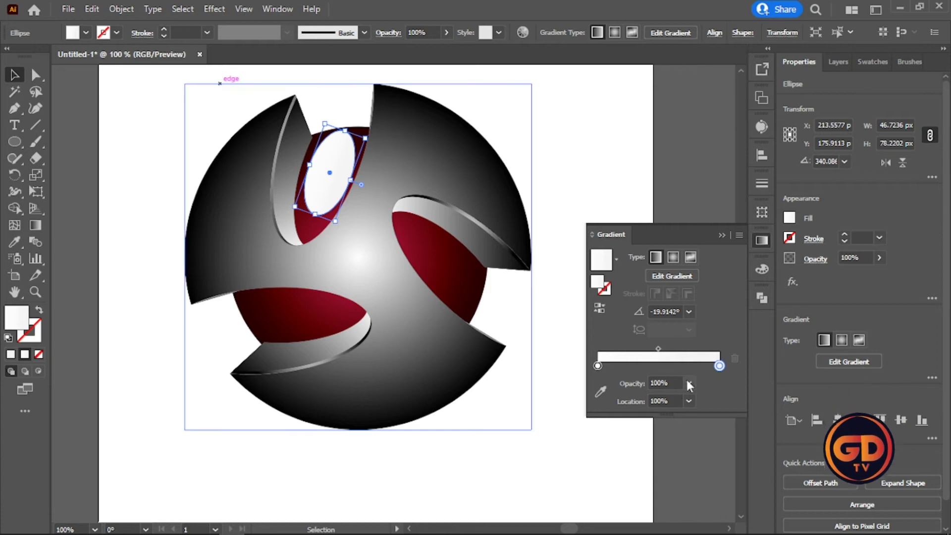
{"action": "left_click", "coordinate": [688, 381]}
{"action": "left_click", "coordinate": [709, 216]}
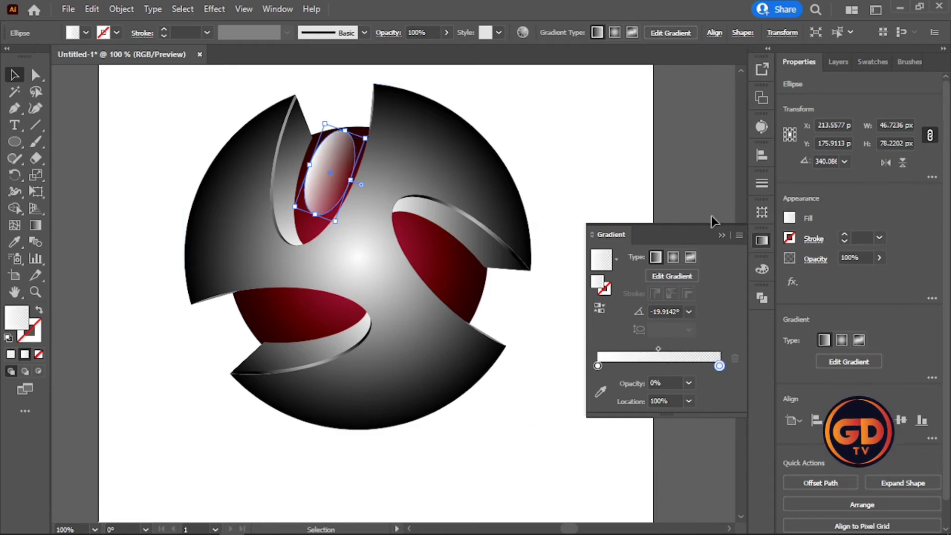
Try a radial type on the ellipse, return to linear, and run the gradient from its lower end to its upper end at about 65.6°
{"action": "left_click", "coordinate": [673, 257]}
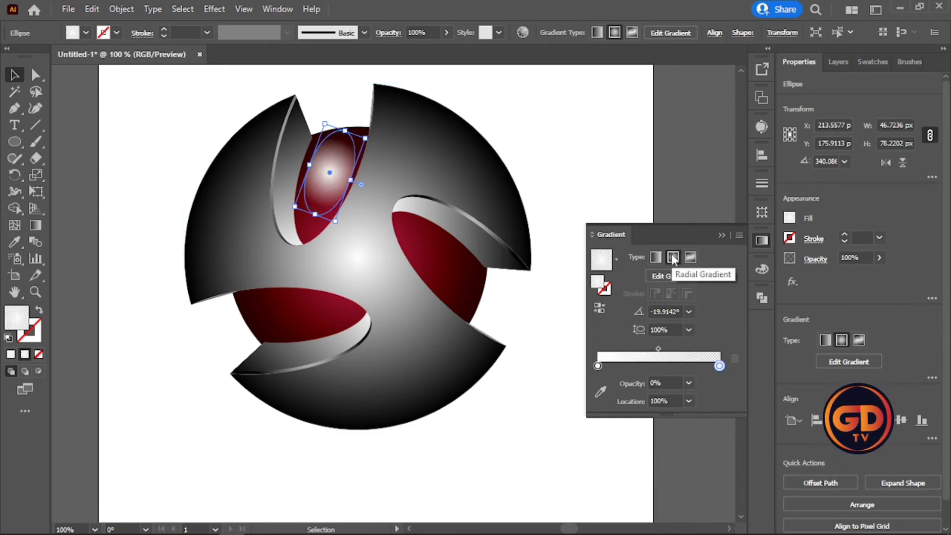
{"action": "left_click", "coordinate": [656, 257]}
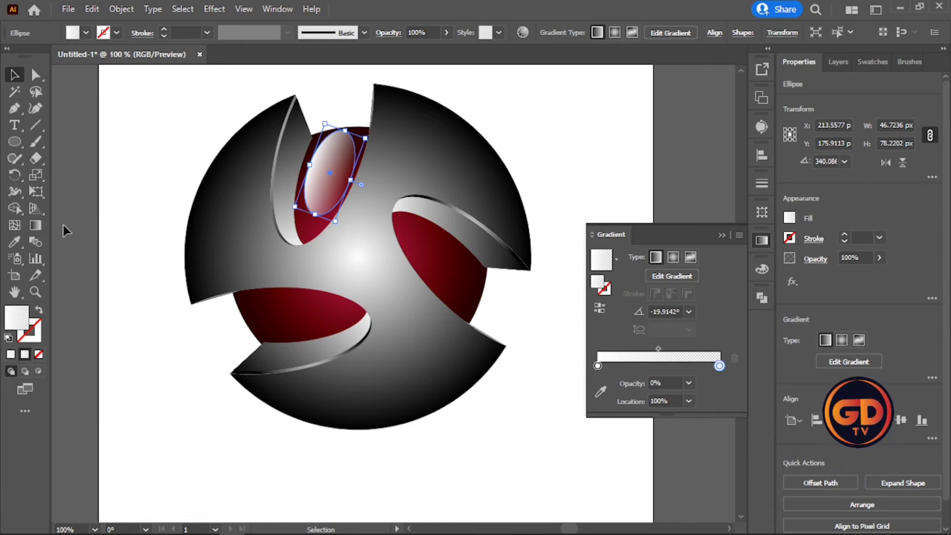
{"action": "left_click", "coordinate": [35, 225]}
{"action": "left_click_drag", "start_coordinate": [317, 205], "coordinate": [344, 151]}
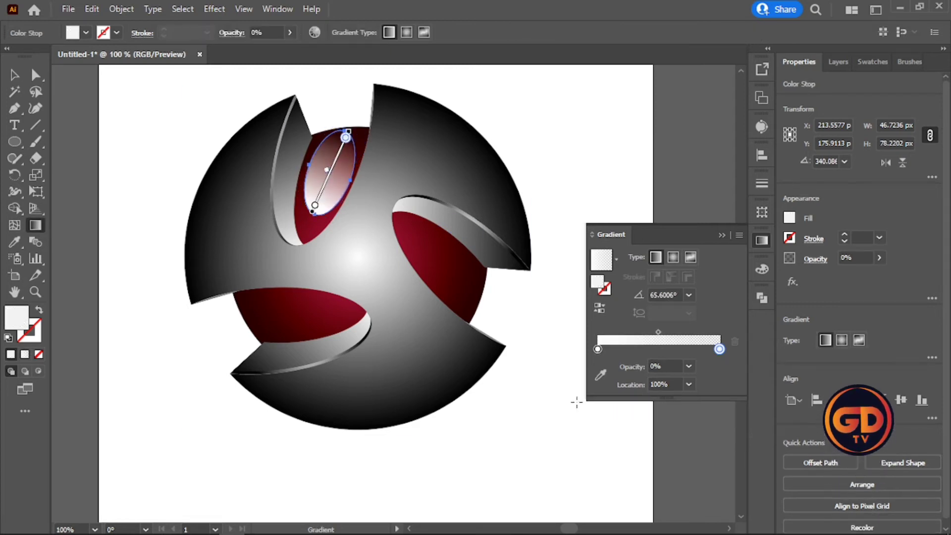
Set the opacity of the ellipse gradient's starting white stop to 80%
{"action": "left_click", "coordinate": [688, 367]}
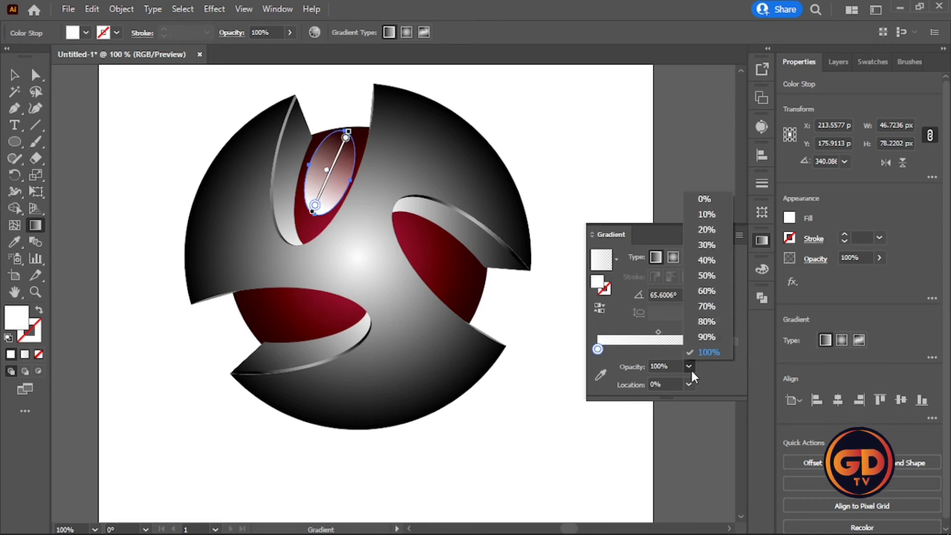
{"action": "left_click", "coordinate": [698, 325]}
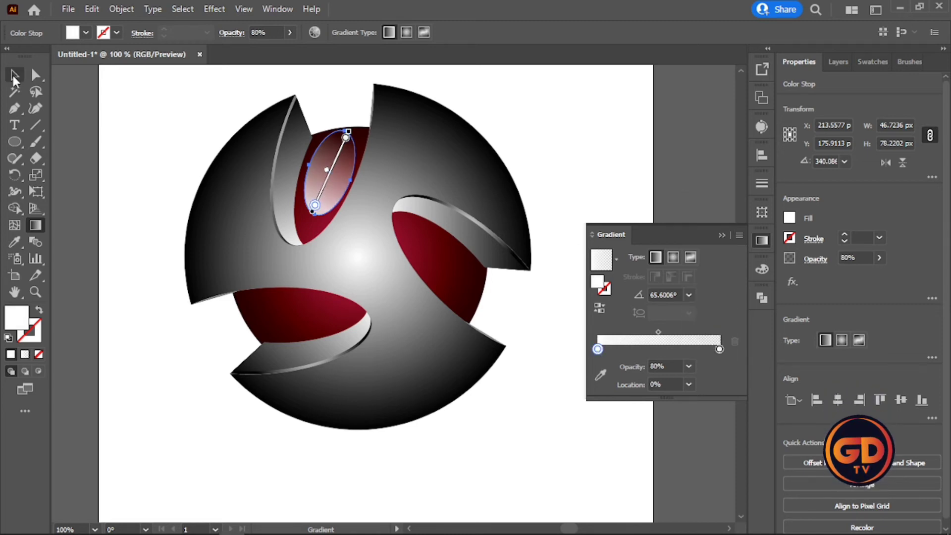
{"action": "left_click", "coordinate": [14, 75]}
{"action": "left_click", "coordinate": [585, 146]}
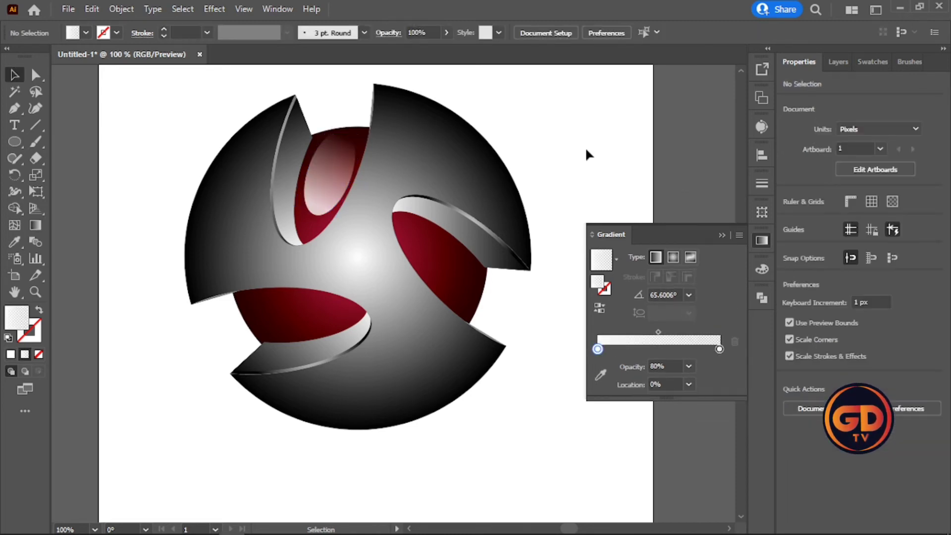
Lower the opacity of the ellipse gradient's starting stop to 70% and then 60%
{"action": "left_click", "coordinate": [323, 179]}
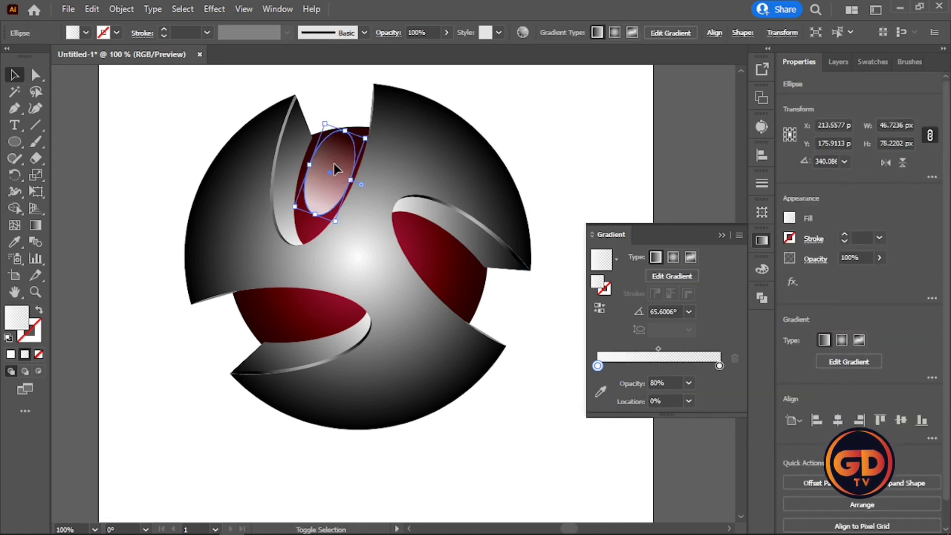
{"action": "key", "text": "ctrl+shift+a"}
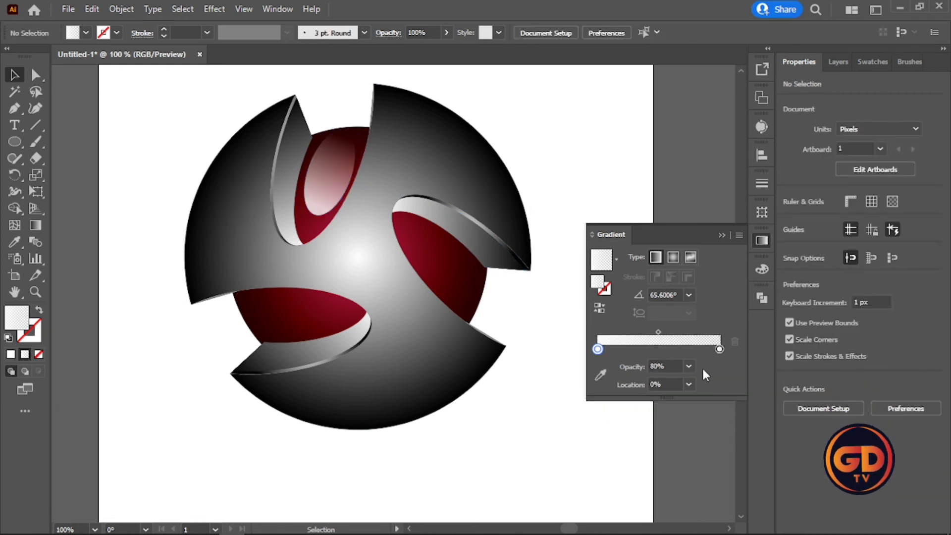
{"action": "left_click", "coordinate": [689, 367]}
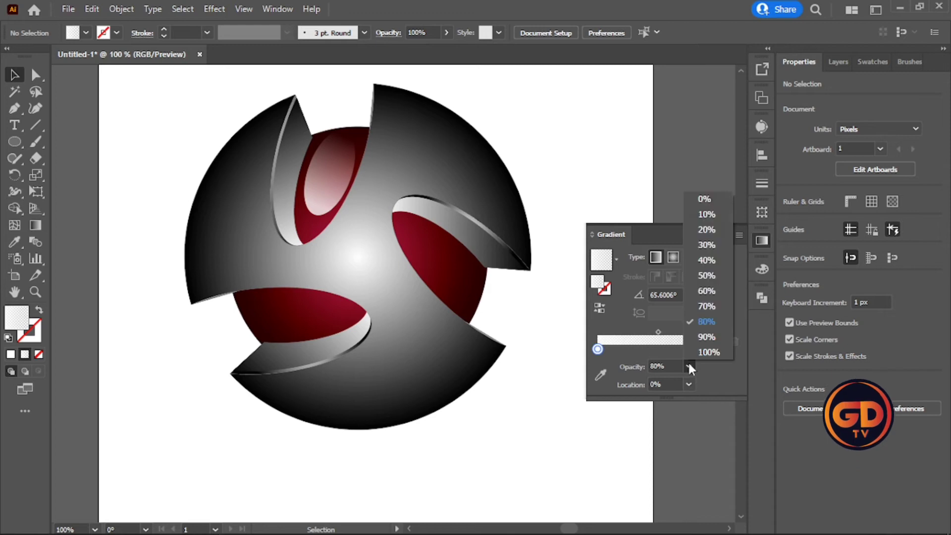
{"action": "left_click", "coordinate": [707, 292]}
{"action": "left_click", "coordinate": [333, 180]}
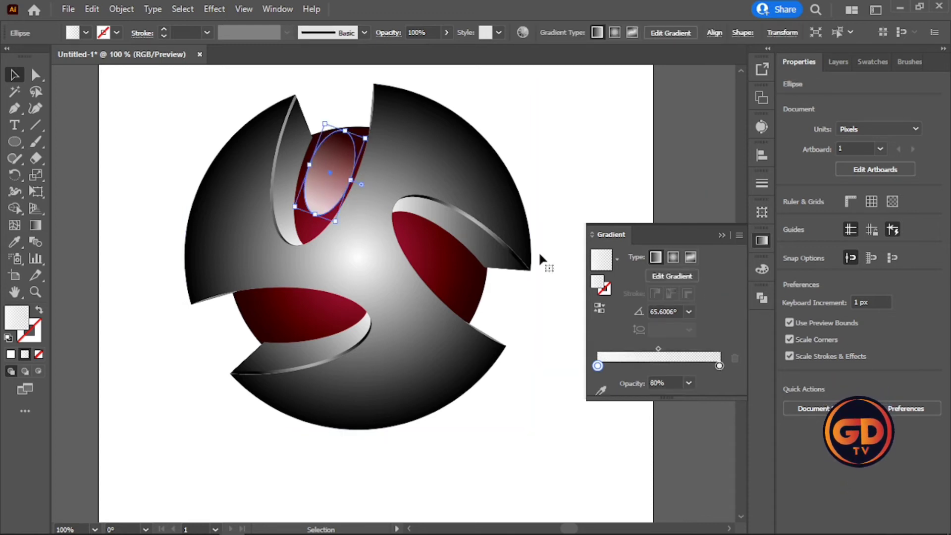
{"action": "left_click", "coordinate": [689, 383]}
{"action": "left_click", "coordinate": [703, 320]}
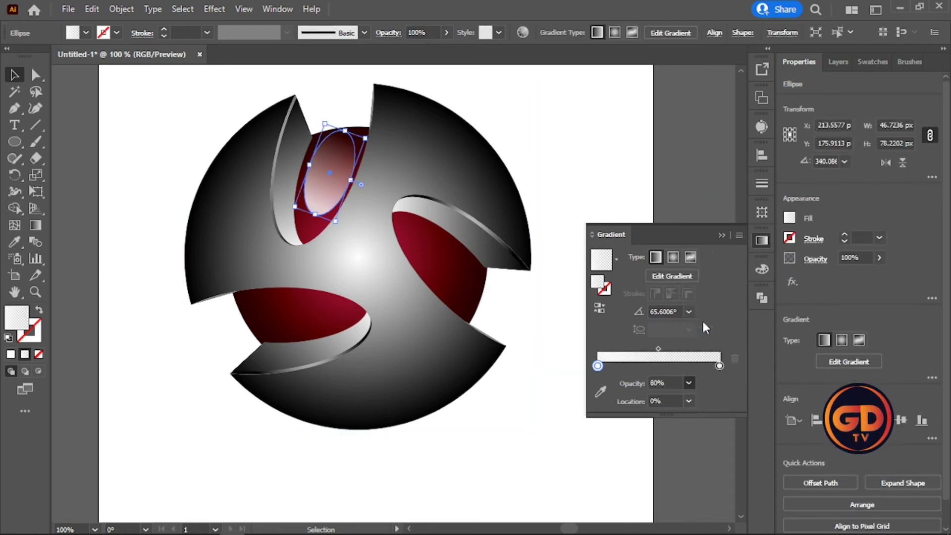
{"action": "left_click", "coordinate": [689, 383]}
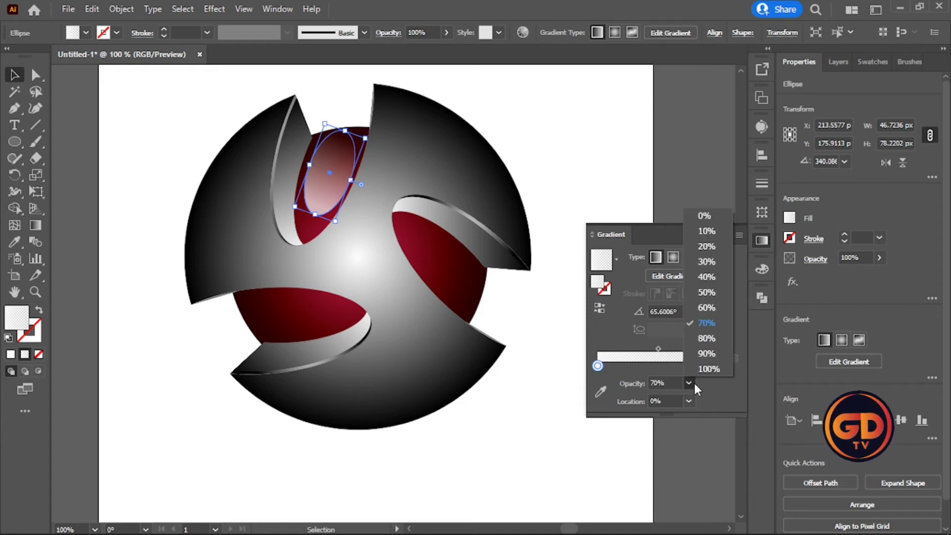
{"action": "left_click", "coordinate": [710, 303]}
{"action": "left_click", "coordinate": [604, 159]}
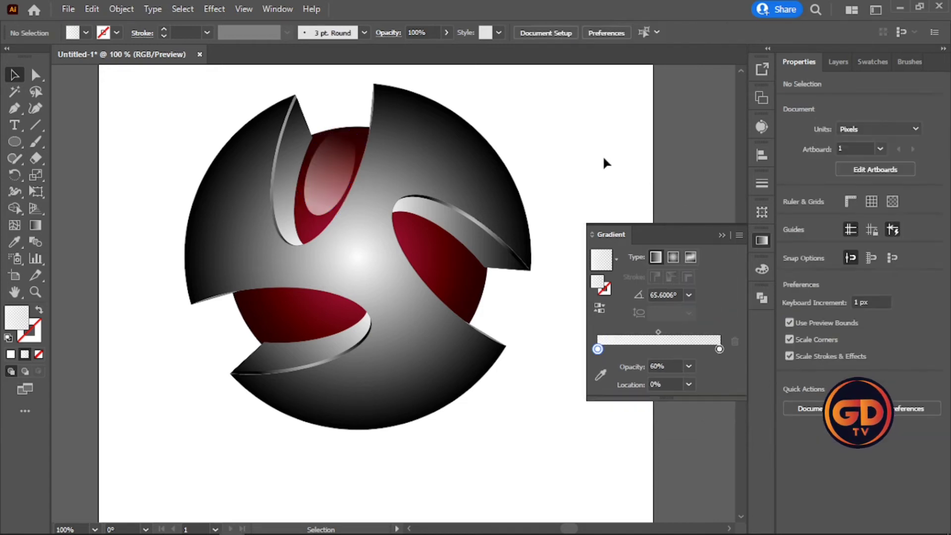
Set the opacity of the highlight ellipse's starting gradient stop to 40%
{"action": "left_click", "coordinate": [327, 189]}
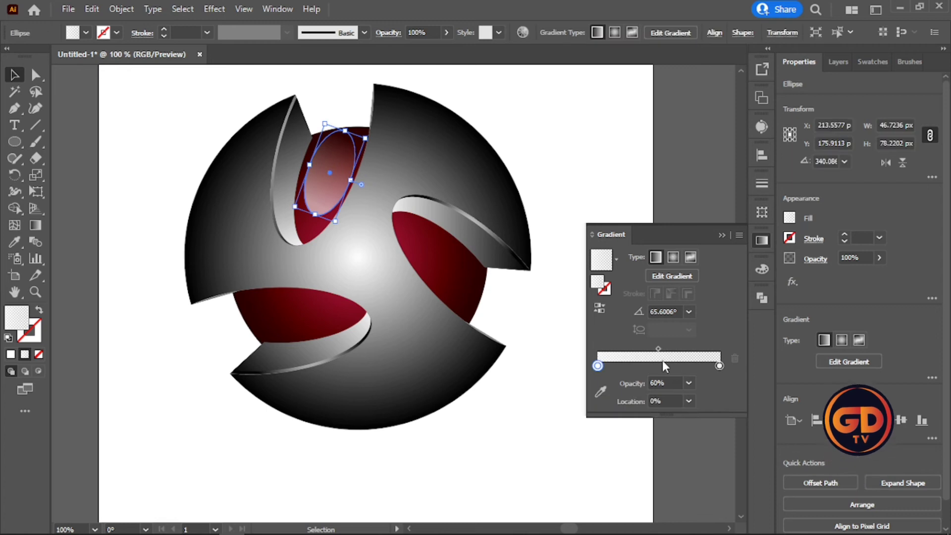
{"action": "left_click", "coordinate": [688, 383]}
{"action": "left_click", "coordinate": [707, 277]}
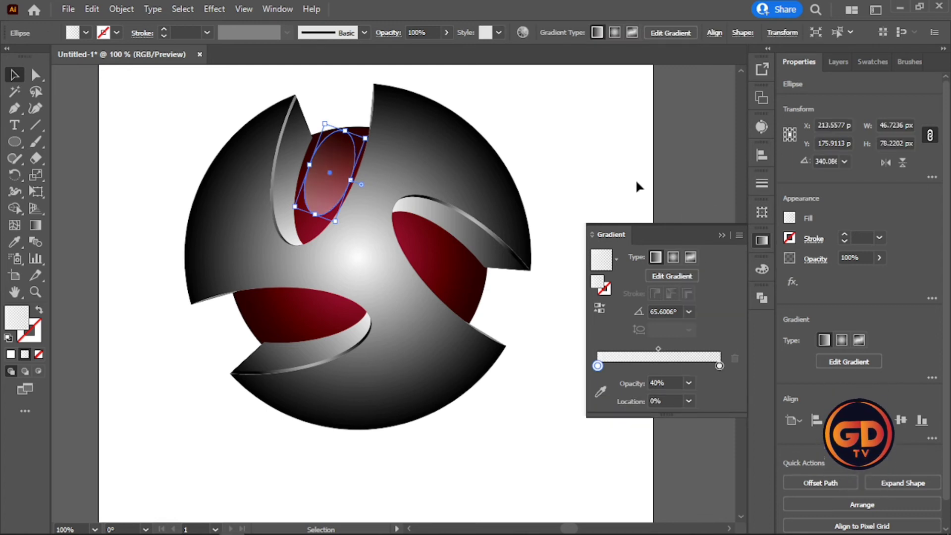
{"action": "left_click", "coordinate": [594, 160]}
Duplicate the highlight ellipse into the right-hand cut-out of the sphere, rotate the copy to 225° and centre it over the red area
{"action": "left_click_drag", "start_coordinate": [331, 186], "coordinate": [427, 265]}
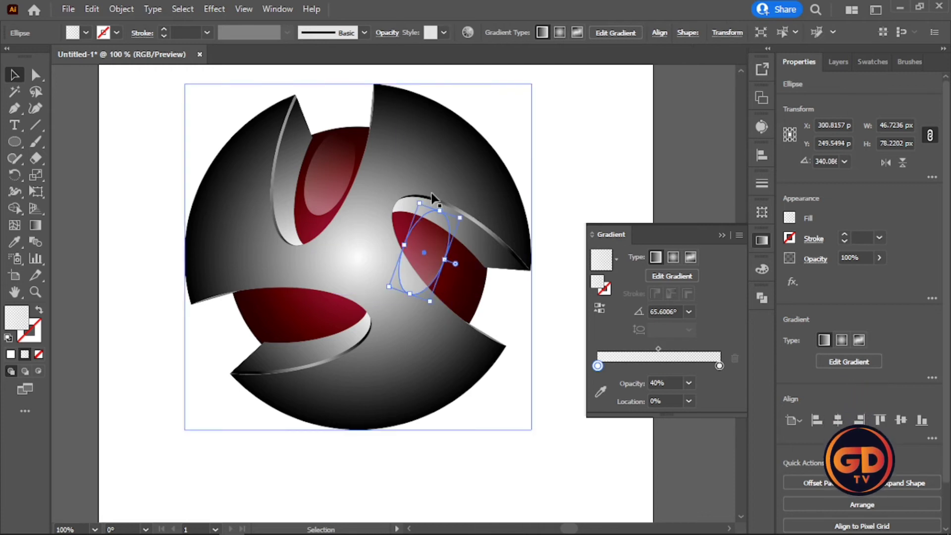
{"action": "left_click_drag", "start_coordinate": [416, 195], "coordinate": [458, 285]}
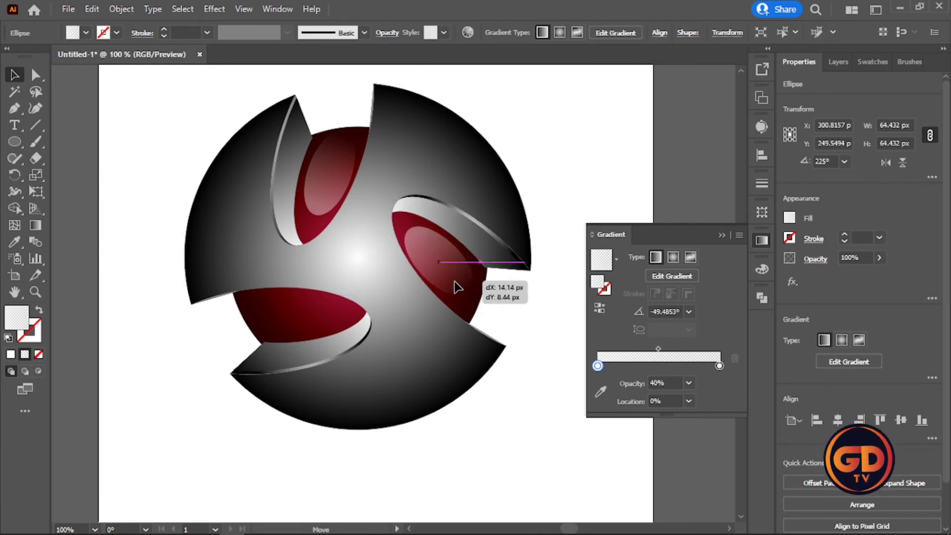
Duplicate the highlight ellipse into the lower-left cut-out, rotate the copy to about 98.3° and nudge it into place on the red area
{"action": "left_click_drag", "start_coordinate": [457, 282], "coordinate": [301, 355]}
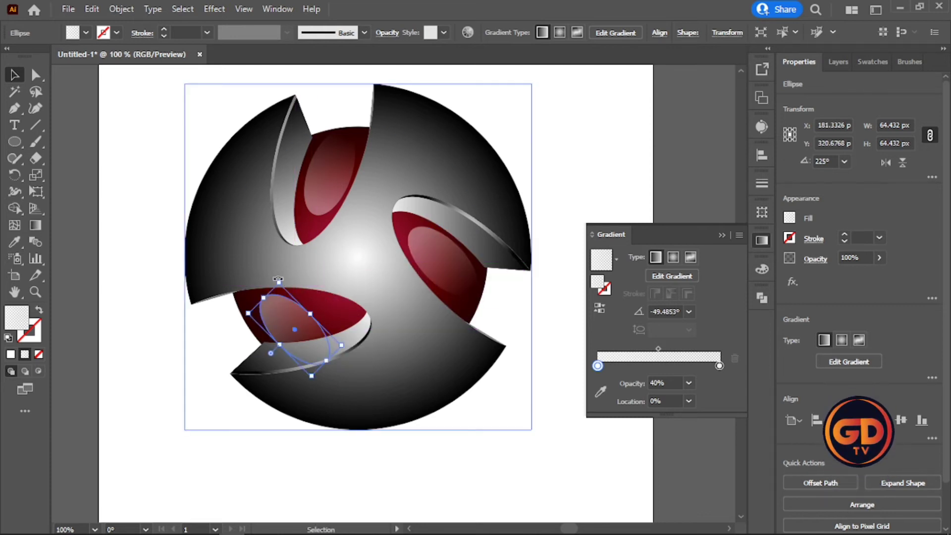
{"action": "left_click_drag", "start_coordinate": [277, 280], "coordinate": [318, 315]}
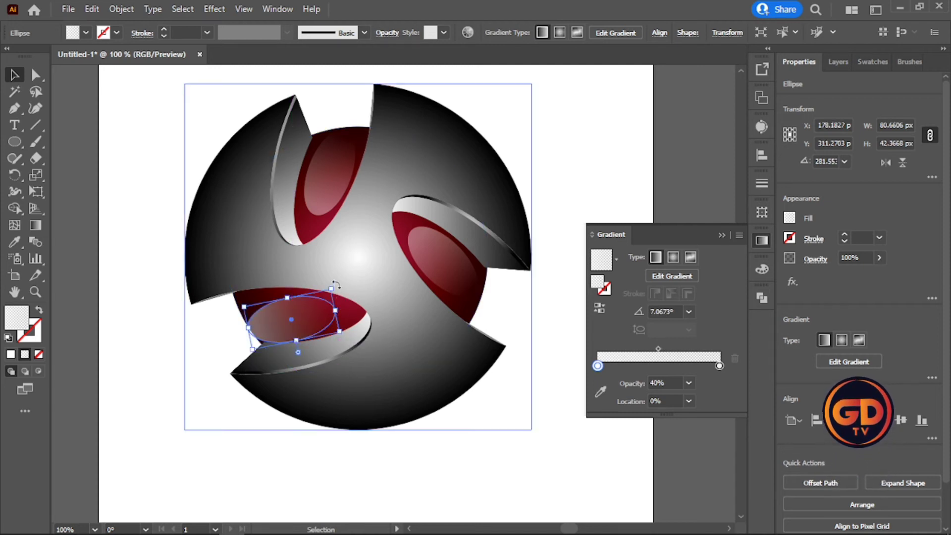
{"action": "left_click_drag", "start_coordinate": [334, 283], "coordinate": [231, 360]}
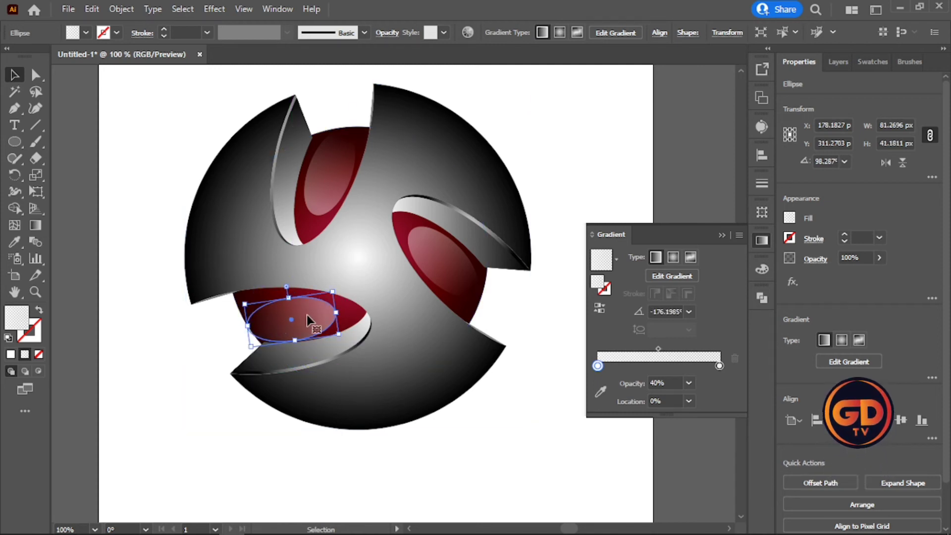
{"action": "left_click_drag", "start_coordinate": [309, 310], "coordinate": [314, 314]}
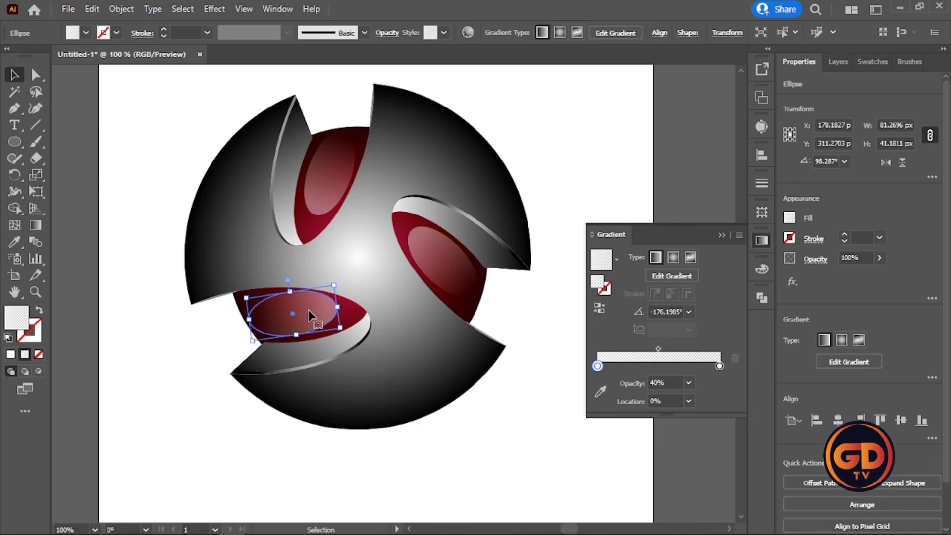
{"action": "left_click", "coordinate": [642, 127]}
{"action": "key", "text": "ctrl+minus"}
{"action": "key", "text": "ctrl+minus"}
{"action": "key", "text": "ctrl+plus"}
{"action": "key", "text": "ctrl+plus"}
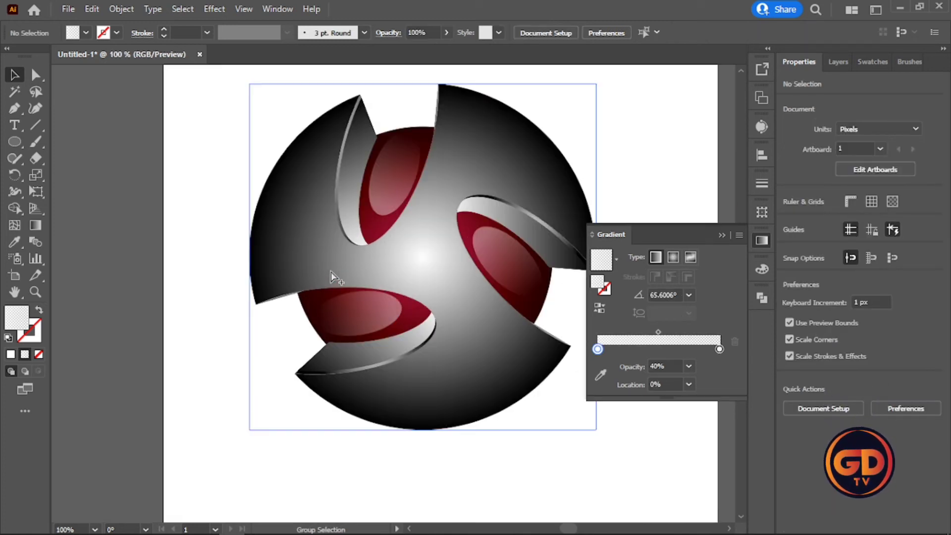
Apply a Gaussian Blur with a radius of about 10.8 pixels to all three highlight ellipses
{"action": "left_click", "coordinate": [400, 179]}
{"action": "left_click", "coordinate": [384, 301], "text": "shift"}
{"action": "left_click", "coordinate": [496, 258], "text": "shift"}
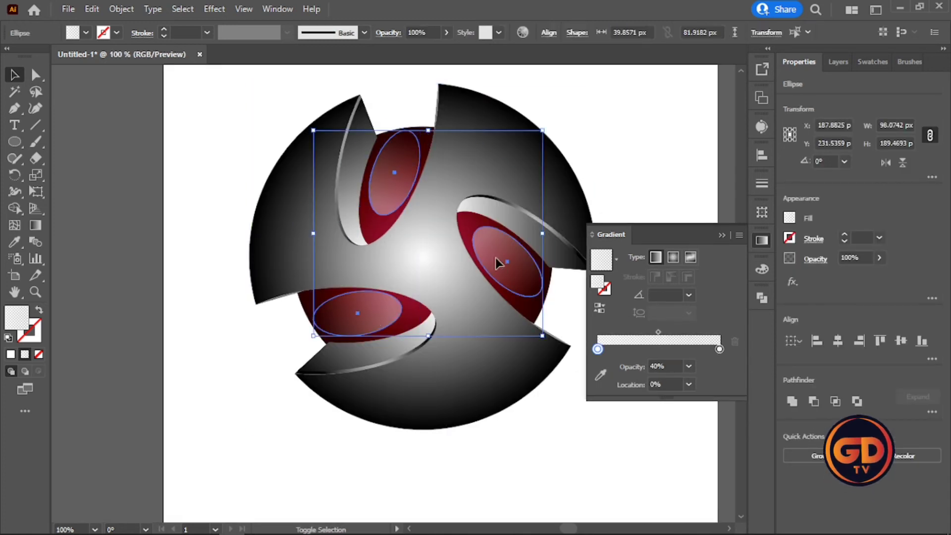
{"action": "left_click", "coordinate": [214, 10]}
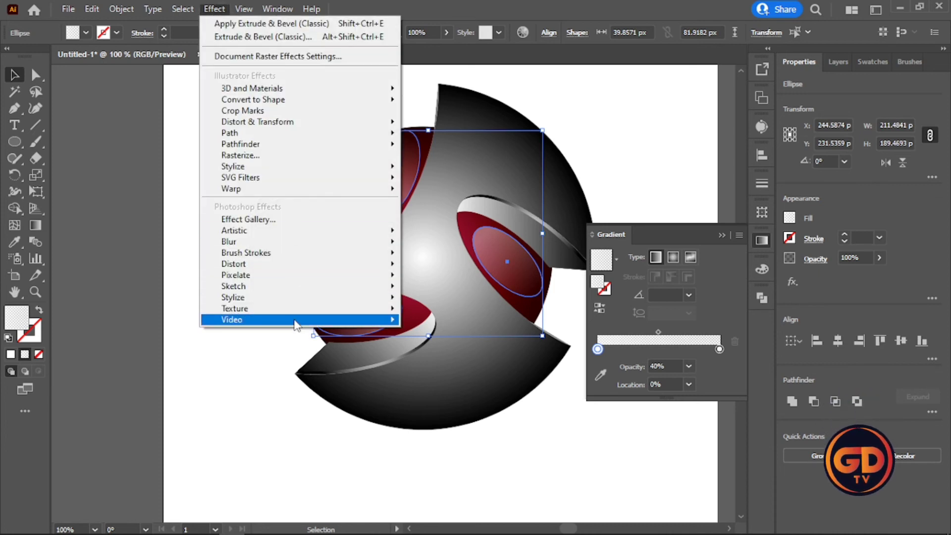
{"action": "mouse_move", "coordinate": [307, 242]}
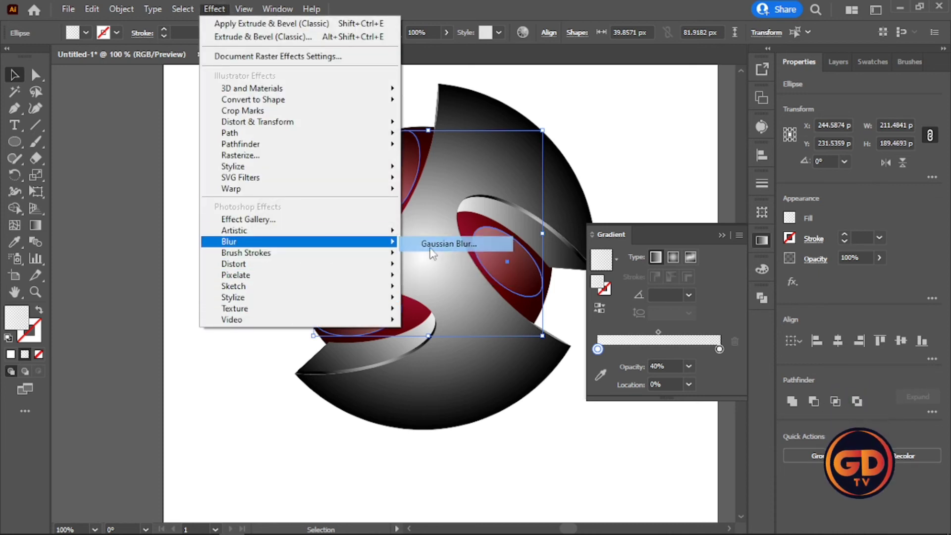
{"action": "left_click", "coordinate": [449, 242]}
{"action": "left_click_drag", "start_coordinate": [702, 214], "coordinate": [724, 243]}
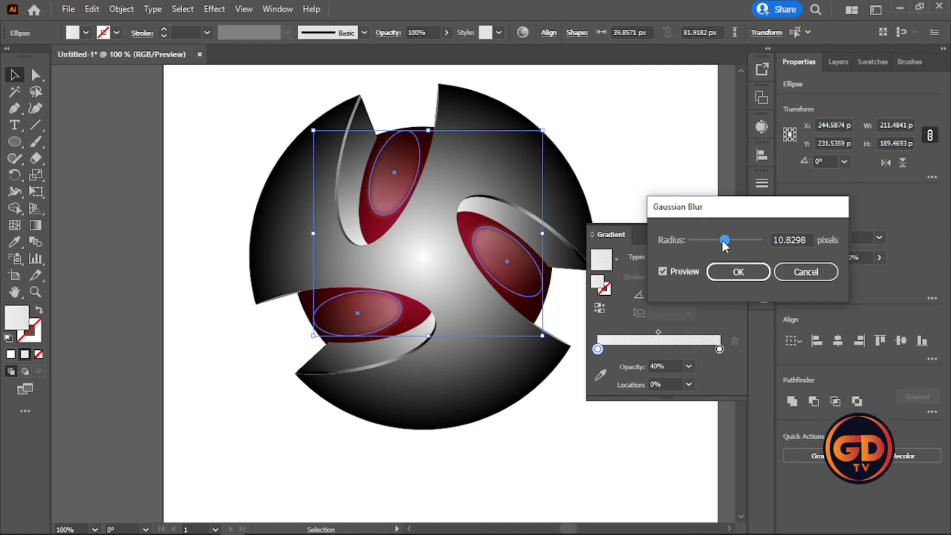
{"action": "left_click", "coordinate": [733, 272]}
{"action": "left_click", "coordinate": [643, 159]}
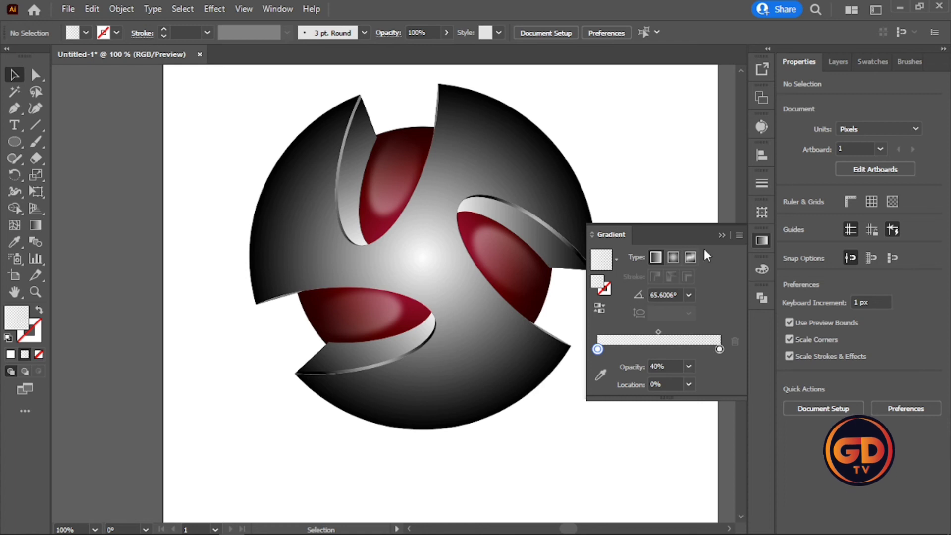
Lower the Gaussian Blur radius of the three highlight ellipses to about 7.3 pixels
{"action": "left_click", "coordinate": [511, 272]}
{"action": "left_click", "coordinate": [401, 174], "text": "shift"}
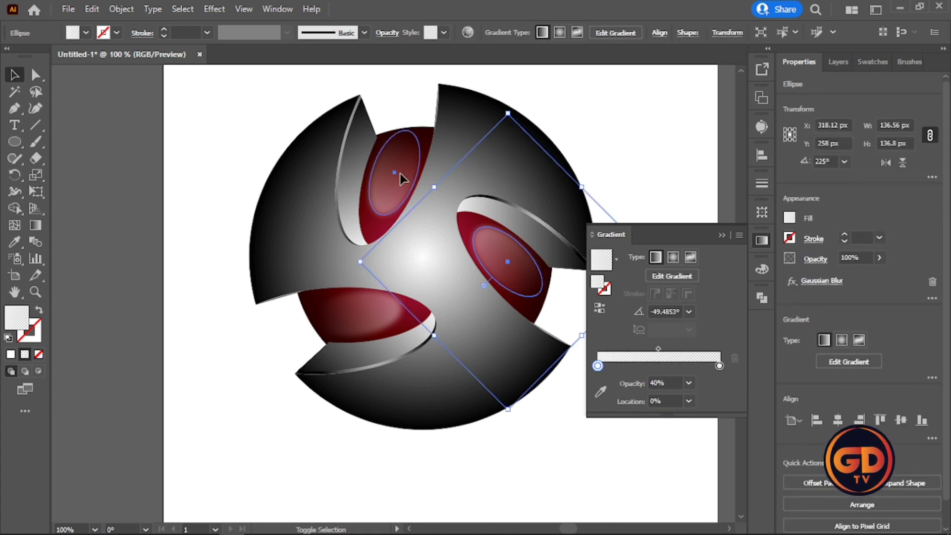
{"action": "left_click", "coordinate": [388, 317], "text": "shift"}
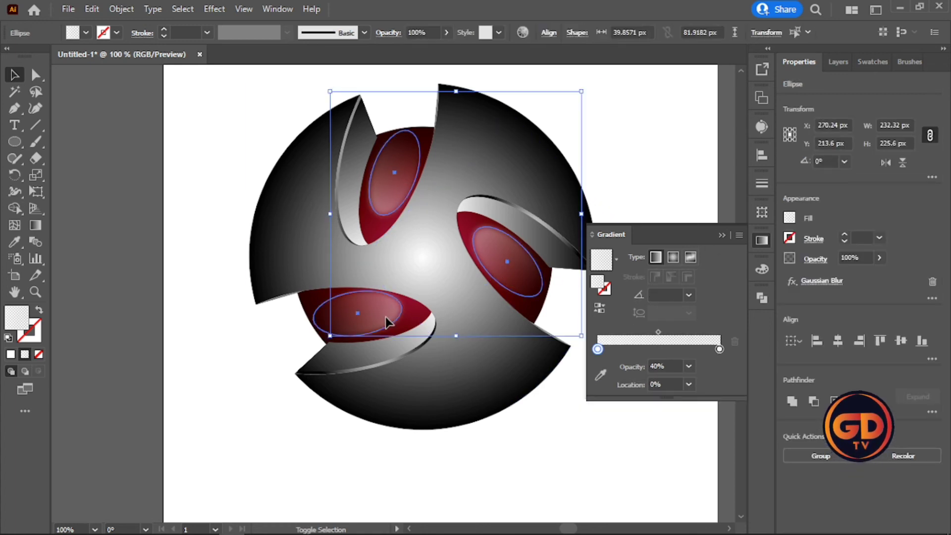
{"action": "left_click", "coordinate": [832, 283]}
{"action": "left_click_drag", "start_coordinate": [724, 237], "coordinate": [716, 243]}
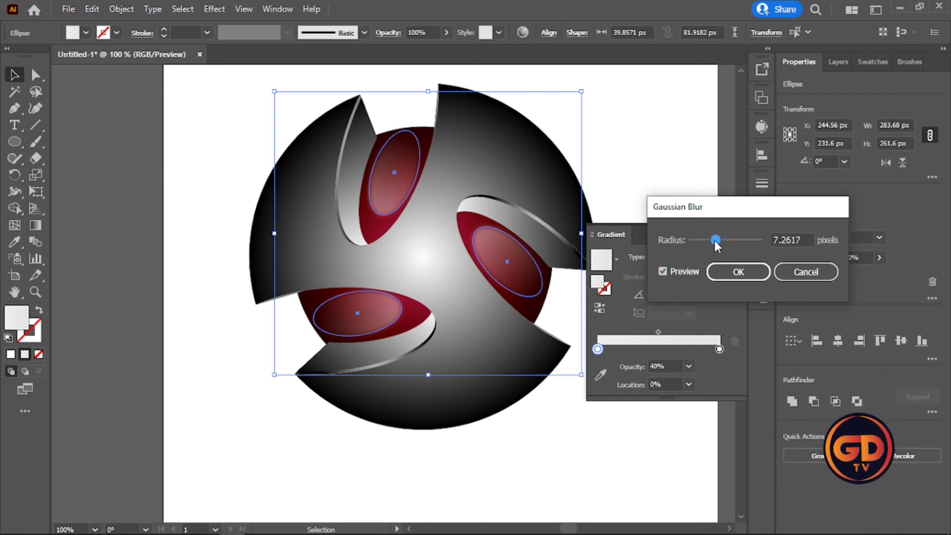
{"action": "left_click", "coordinate": [729, 272]}
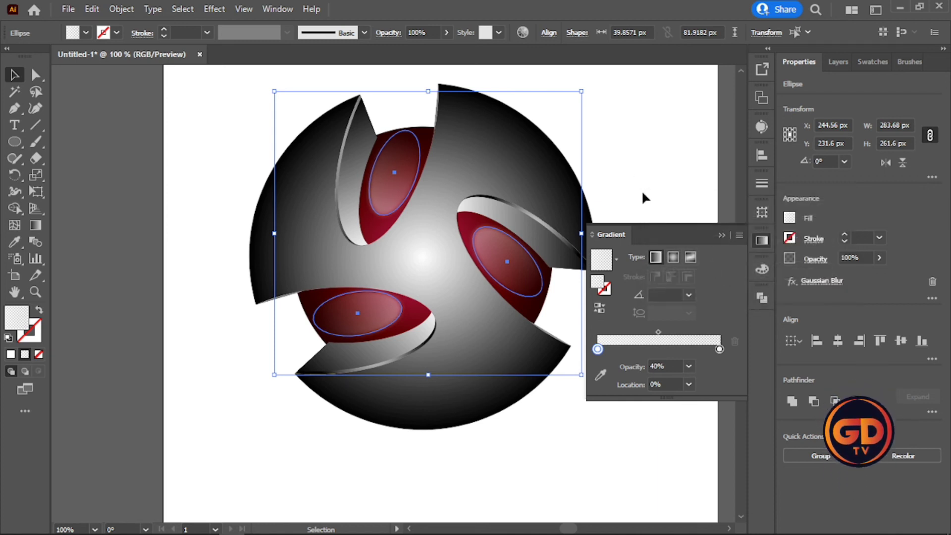
{"action": "left_click", "coordinate": [628, 167]}
{"action": "key", "text": "n"}
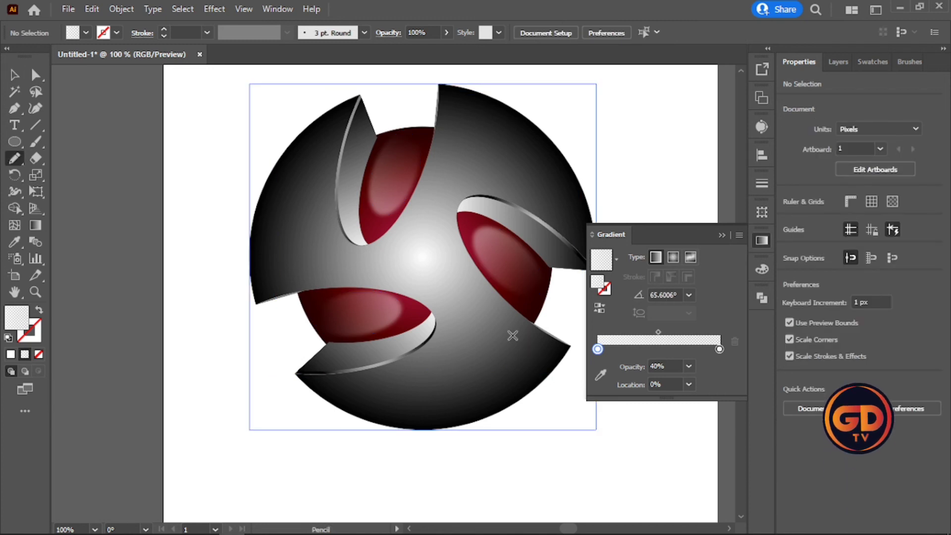
{"action": "key", "text": "v"}
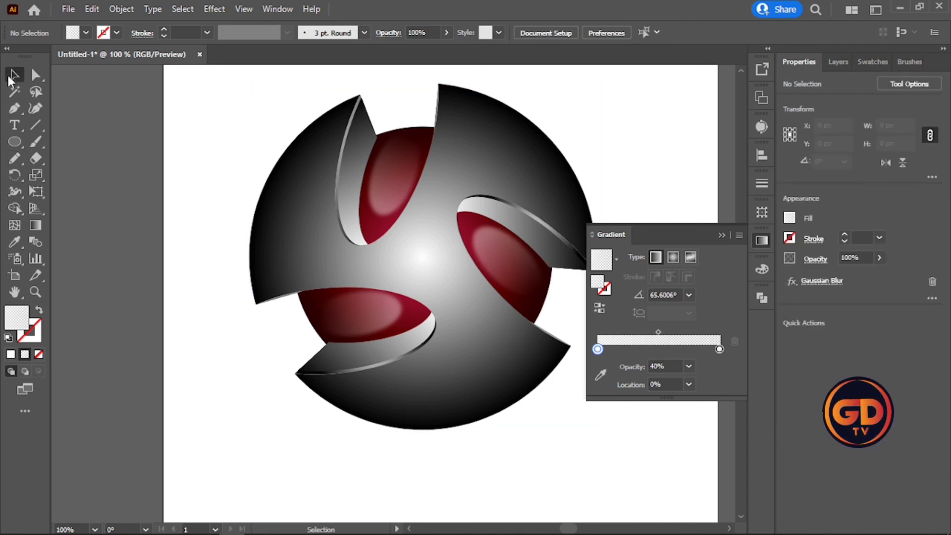
Reduce the Gaussian Blur radius of the three highlight ellipses further for sharper edges, and put the gradient settings away
{"action": "left_click", "coordinate": [389, 173]}
{"action": "left_click", "coordinate": [356, 312], "text": "shift"}
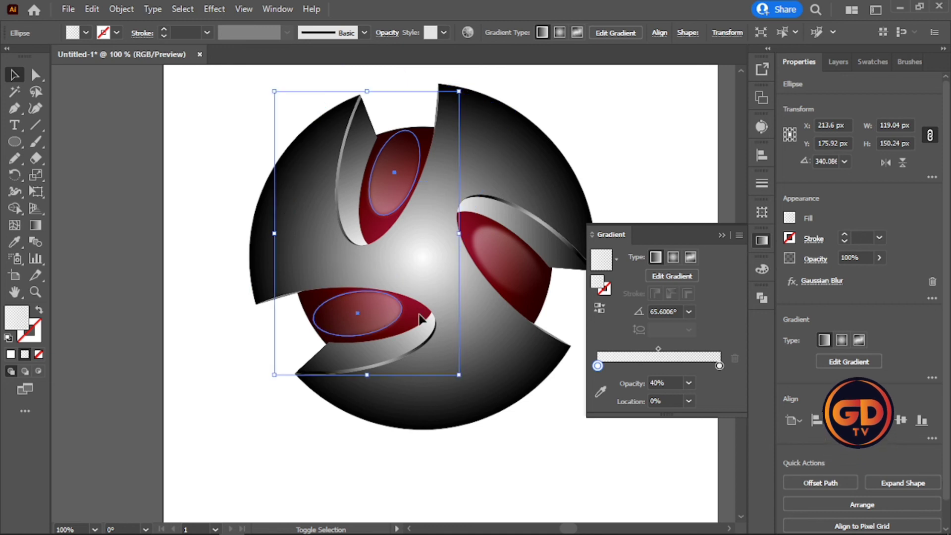
{"action": "left_click", "coordinate": [506, 263], "text": "shift"}
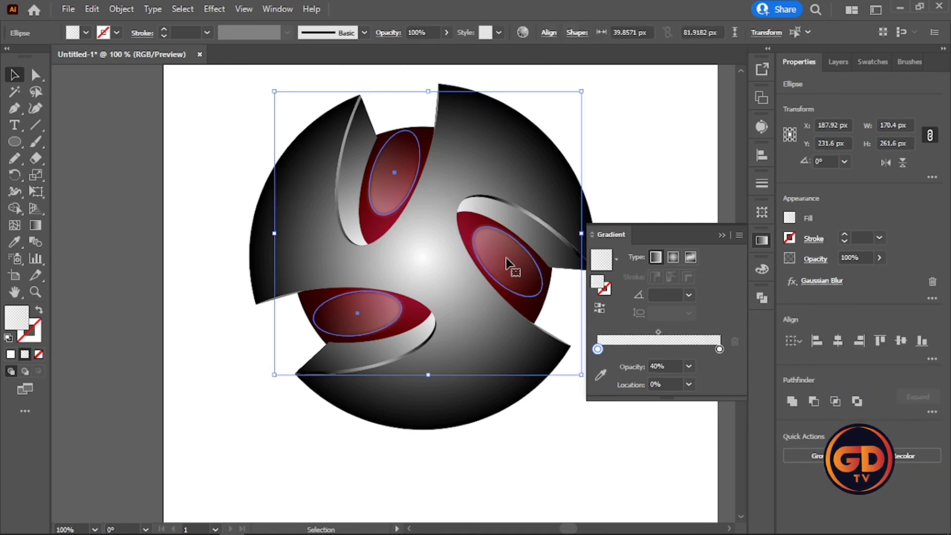
{"action": "left_click", "coordinate": [839, 283]}
{"action": "left_click_drag", "start_coordinate": [712, 239], "coordinate": [701, 240]}
{"action": "left_click", "coordinate": [738, 272]}
{"action": "left_click", "coordinate": [627, 161]}
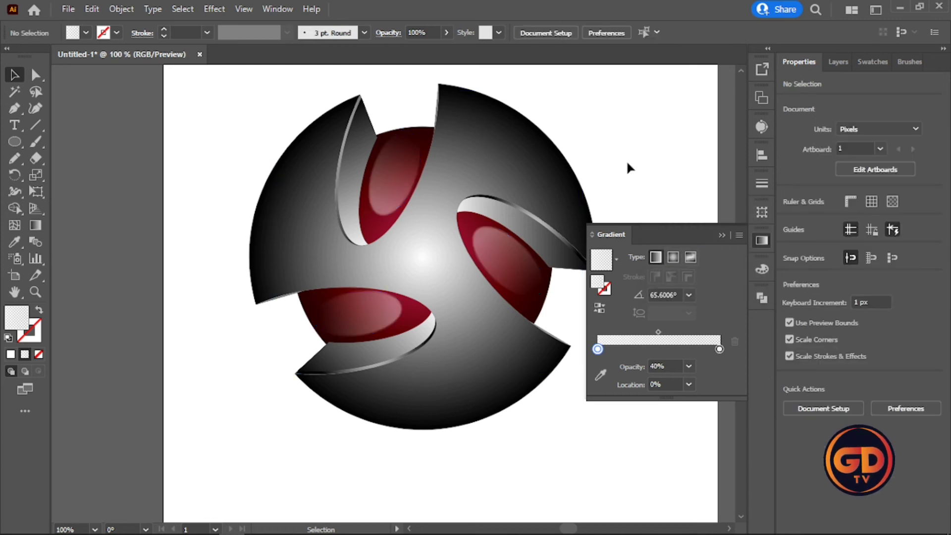
{"action": "left_click", "coordinate": [722, 236]}
Isolate the red central sphere, shift its first radial gradient midpoint outward, set the second midpoint to about 21.5%, and leave isolation
{"action": "scroll", "coordinate": [624, 238], "scroll_direction": "down", "scroll_amount": 2}
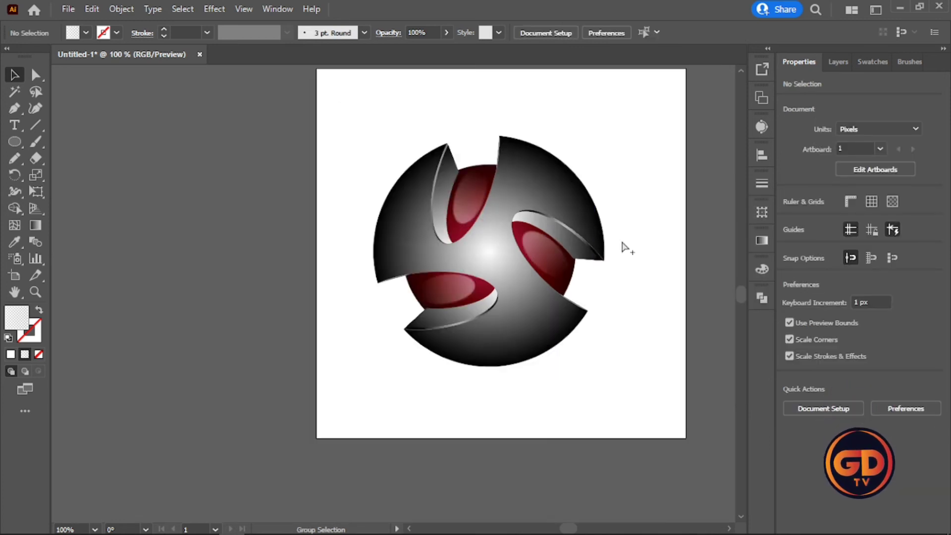
{"action": "scroll", "coordinate": [608, 202], "scroll_direction": "up", "scroll_amount": 2}
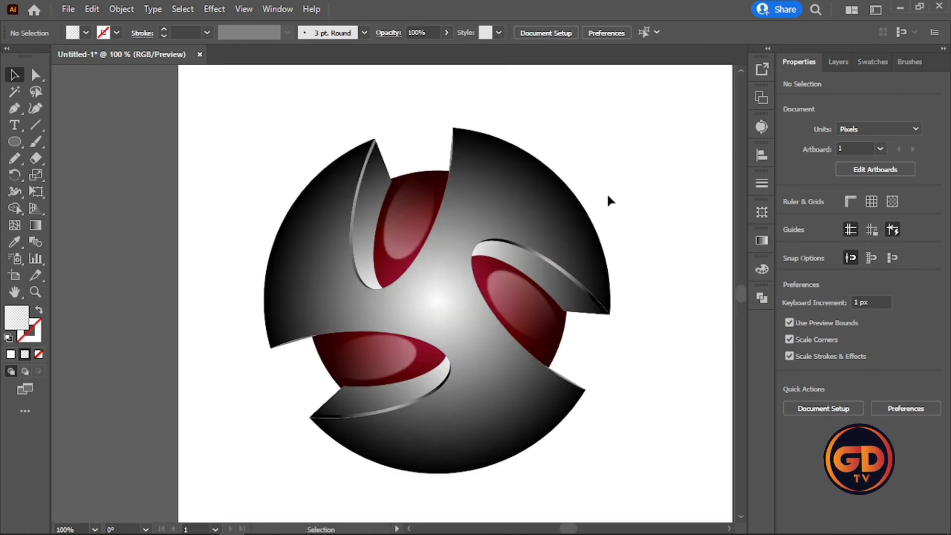
{"action": "double_click", "coordinate": [488, 271]}
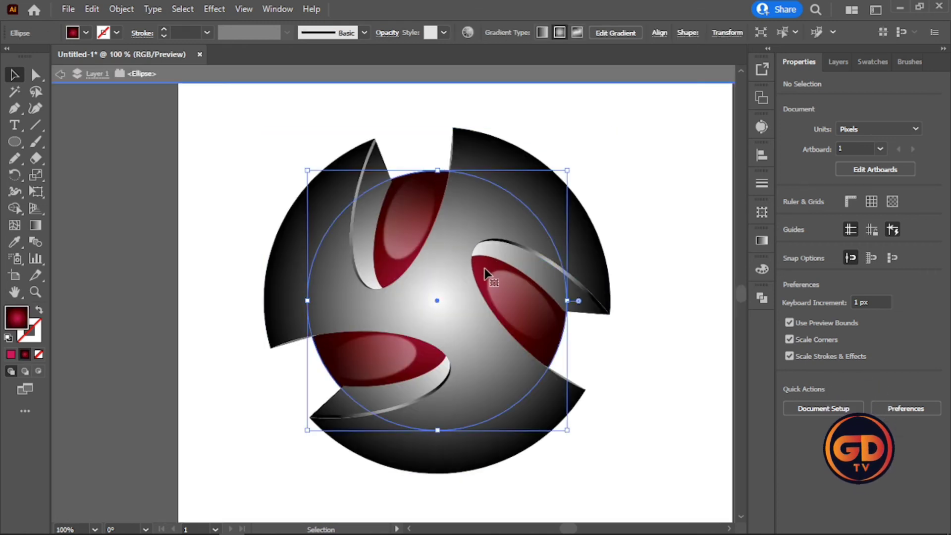
{"action": "left_click", "coordinate": [768, 238]}
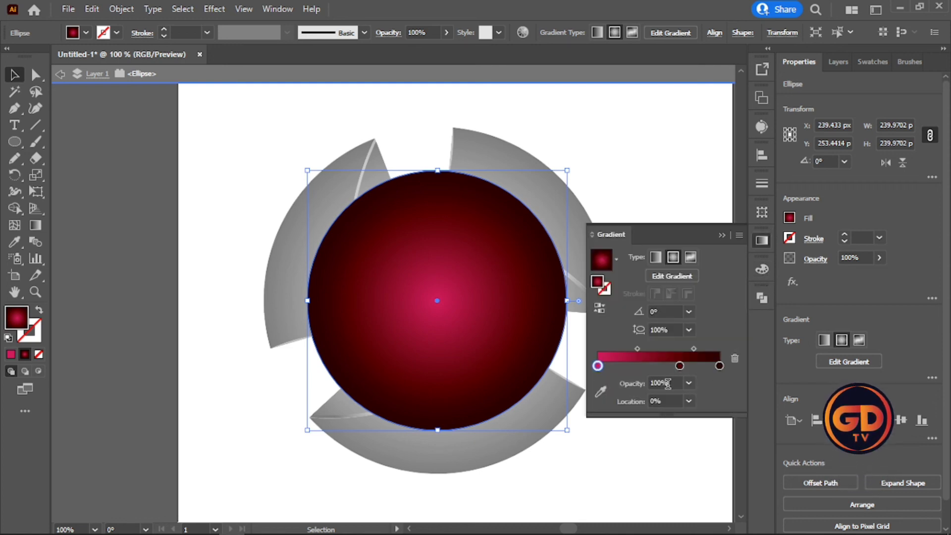
{"action": "left_click_drag", "start_coordinate": [636, 350], "coordinate": [689, 347]}
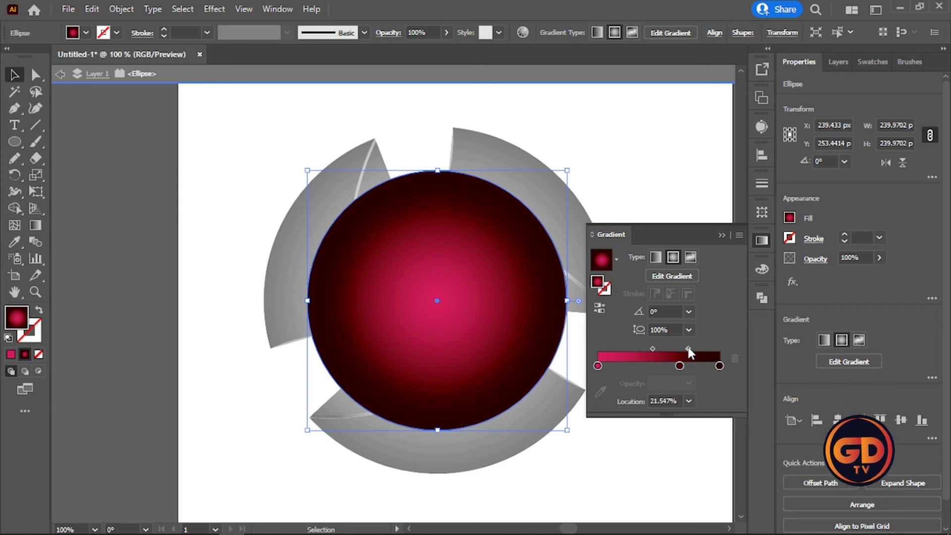
{"action": "left_click", "coordinate": [674, 154]}
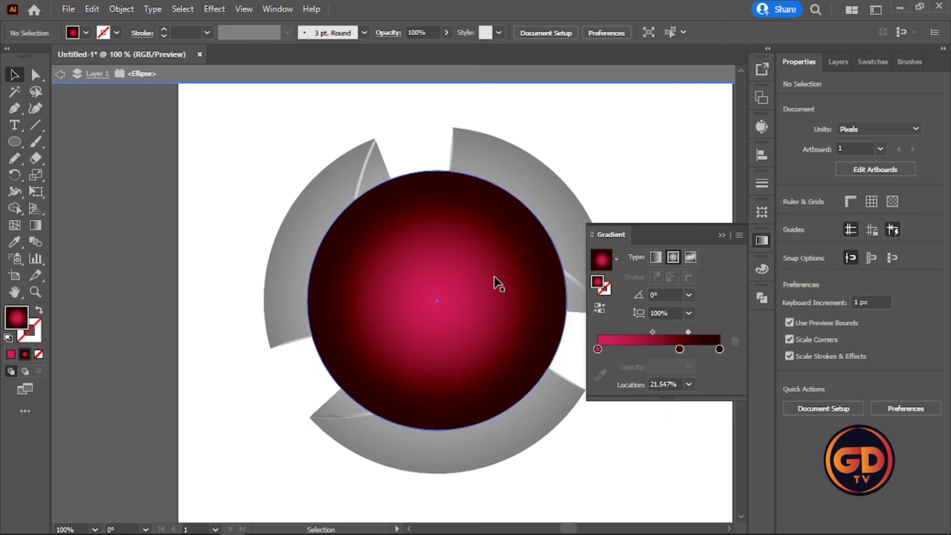
{"action": "right_click", "coordinate": [638, 133]}
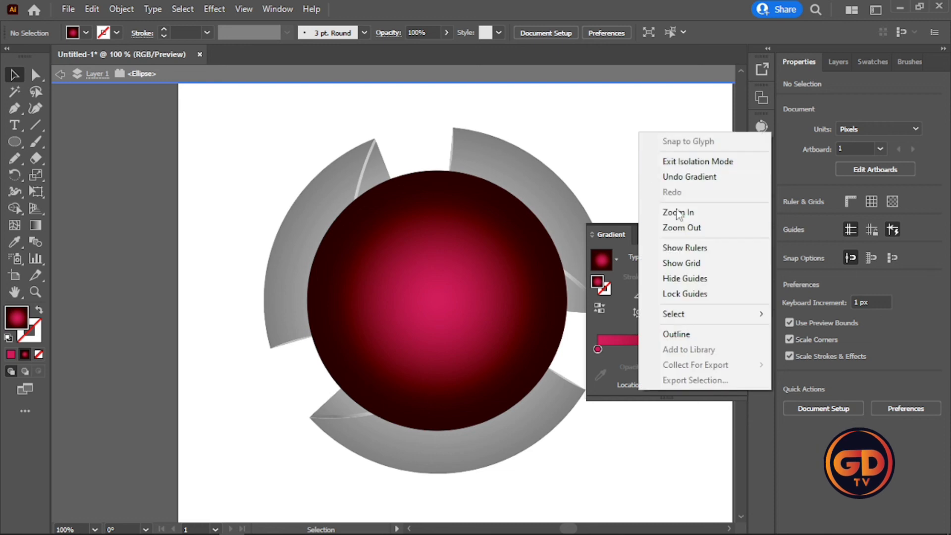
{"action": "left_click", "coordinate": [655, 161]}
{"action": "left_click", "coordinate": [722, 235]}
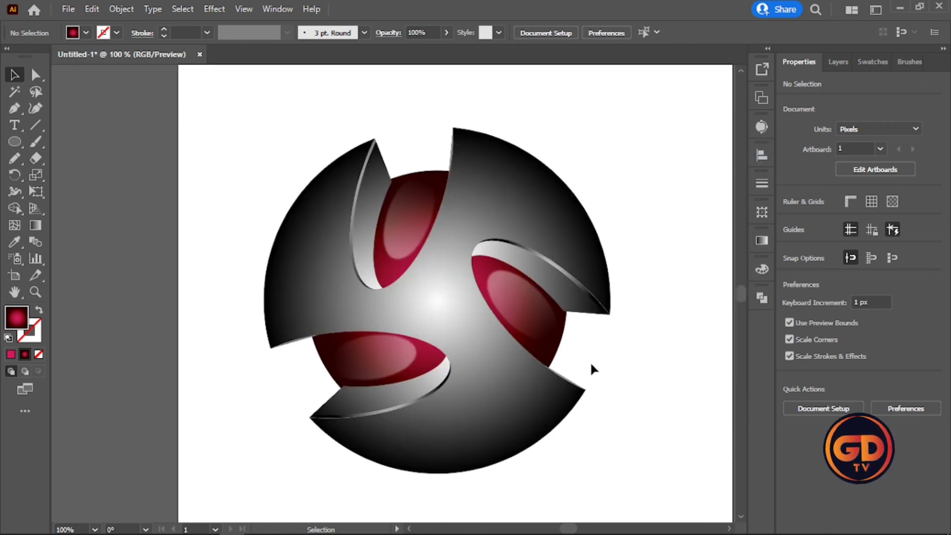
Set the opacity of all three blurred highlight ellipses to 56%
{"action": "left_click", "coordinate": [527, 315]}
{"action": "left_click", "coordinate": [408, 338], "text": "shift"}
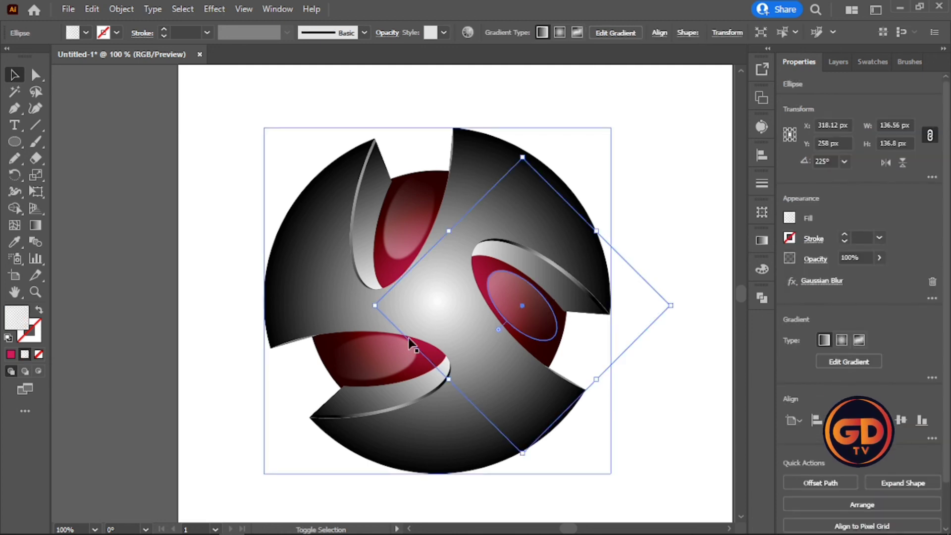
{"action": "left_click", "coordinate": [409, 216], "text": "shift"}
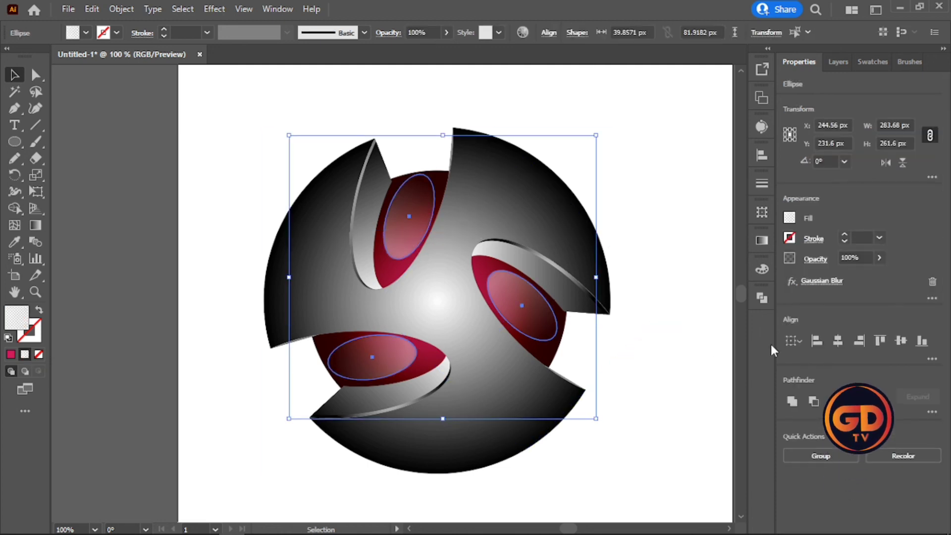
{"action": "left_click", "coordinate": [879, 258]}
{"action": "left_click_drag", "start_coordinate": [865, 274], "coordinate": [833, 270]}
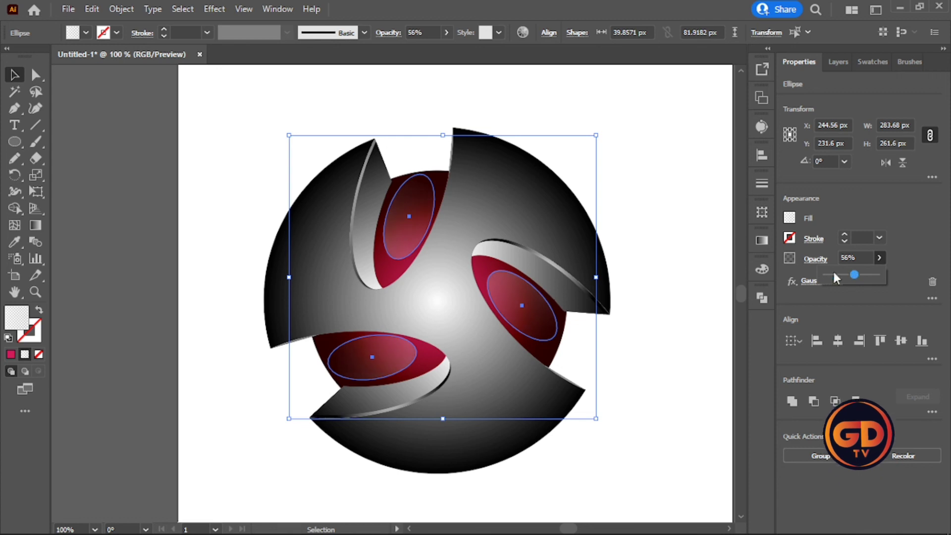
{"action": "left_click", "coordinate": [646, 226]}
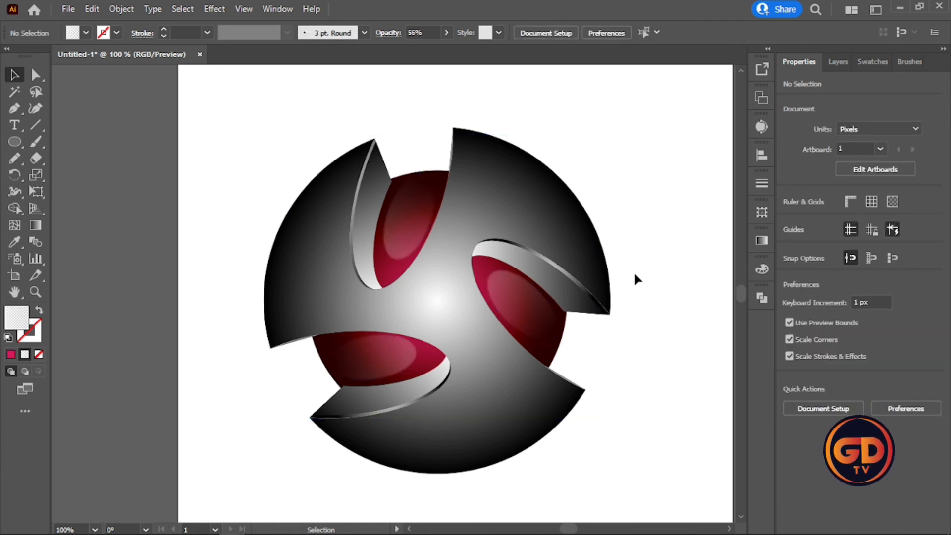
{"action": "scroll", "coordinate": [547, 248], "scroll_direction": "down", "scroll_amount": 2}
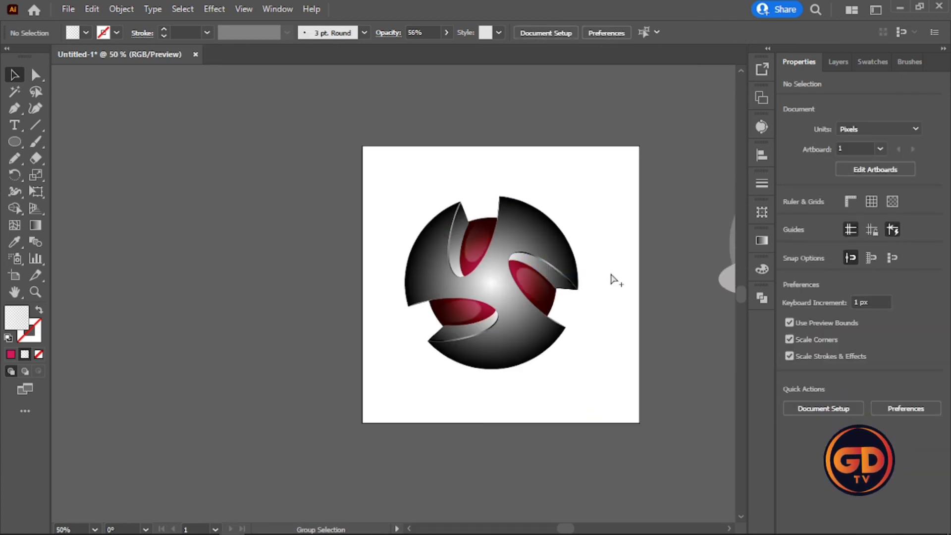
{"action": "scroll", "coordinate": [611, 275], "scroll_direction": "up", "scroll_amount": 2}
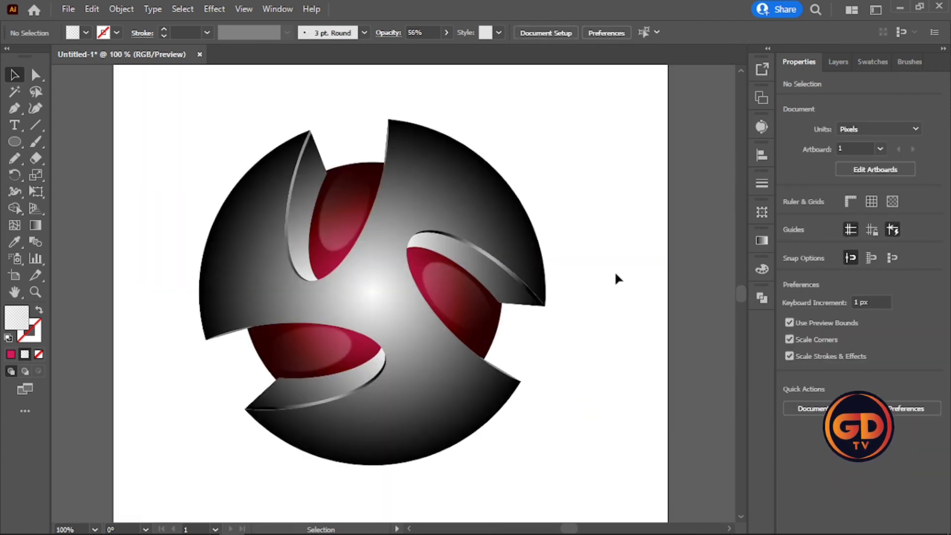
Reduce the opacity of all three blurred highlight ellipses to 40% and deselect them
{"action": "left_click", "coordinate": [307, 350]}
{"action": "left_click", "coordinate": [456, 312], "text": "shift"}
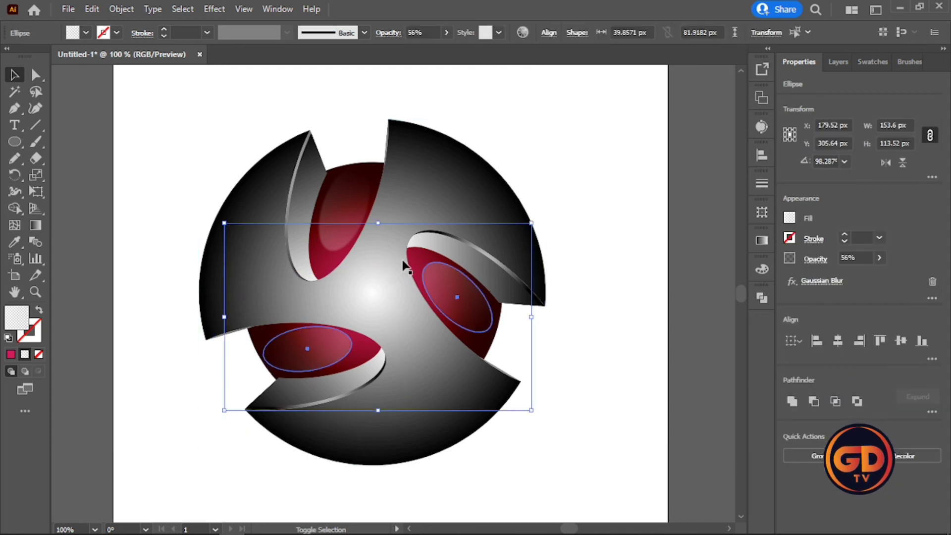
{"action": "left_click", "coordinate": [341, 208], "text": "shift"}
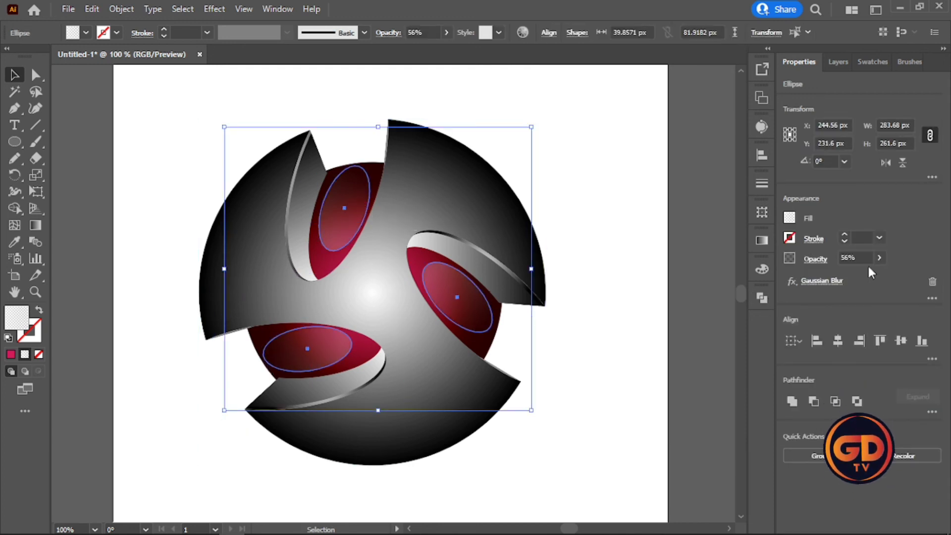
{"action": "left_click", "coordinate": [879, 258]}
{"action": "left_click_drag", "start_coordinate": [855, 274], "coordinate": [846, 274]}
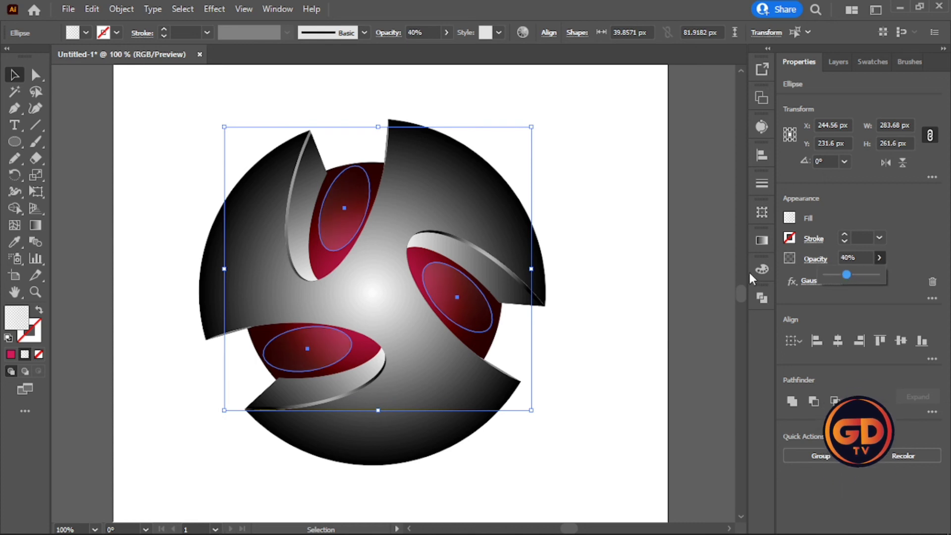
{"action": "left_click", "coordinate": [622, 270]}
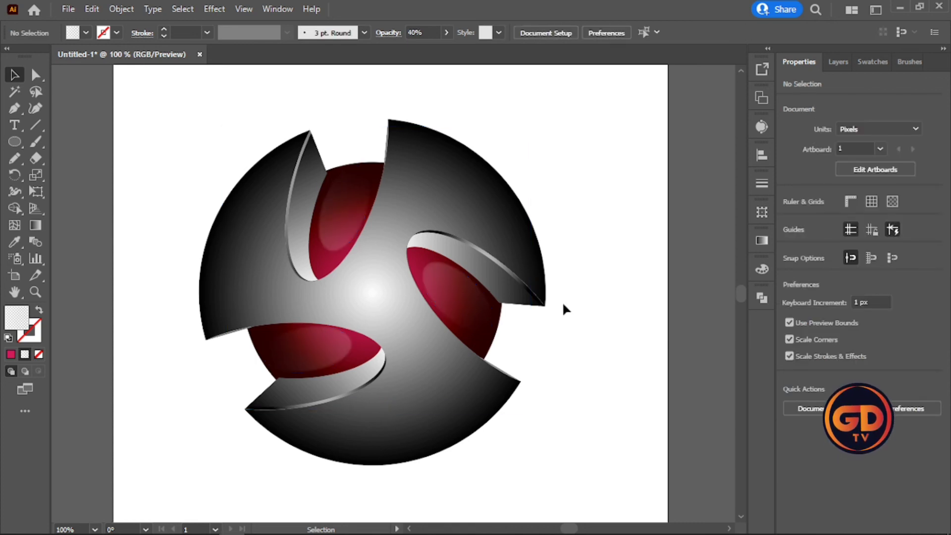
{"action": "left_click", "coordinate": [461, 318]}
{"action": "mouse_move", "coordinate": [297, 527]}
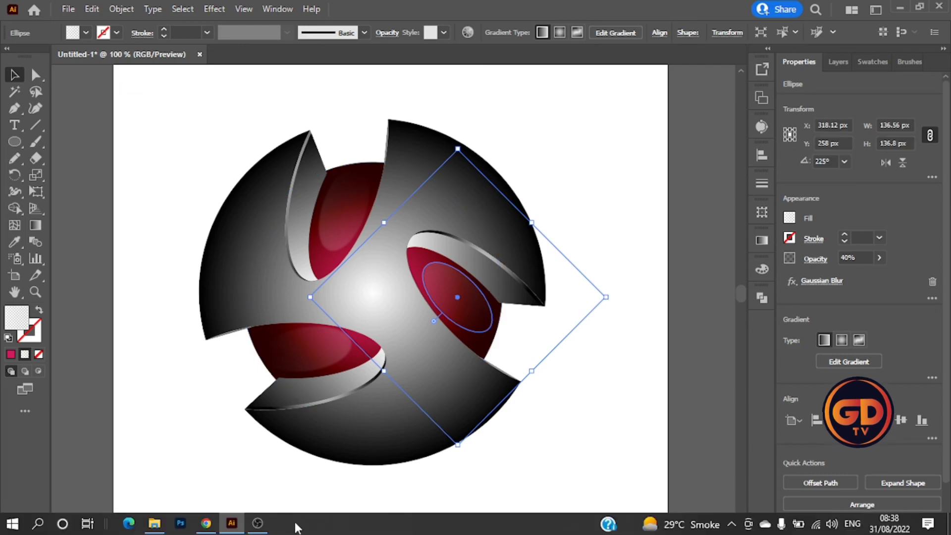
{"action": "left_click", "coordinate": [257, 523]}
{"action": "left_click", "coordinate": [812, 419]}
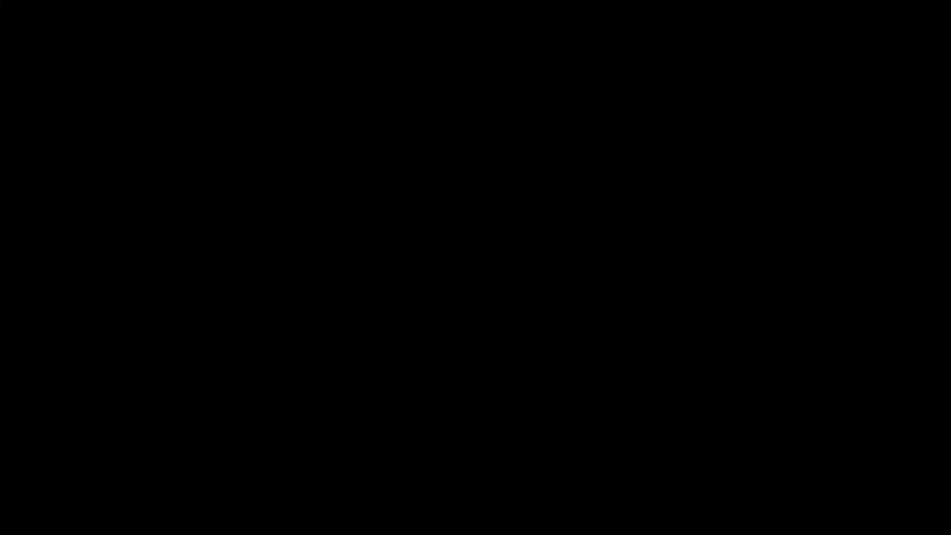